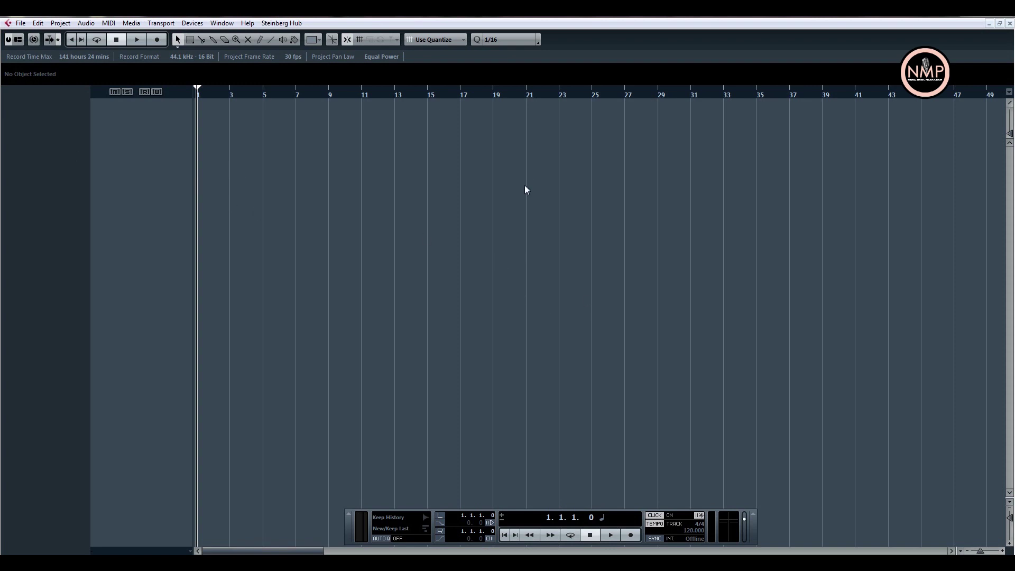
# Create an instrument track with HALion Sonic SE chosen as its instrument.
pyautogui.rightClick(135, 118)
pyautogui.click(156, 135)
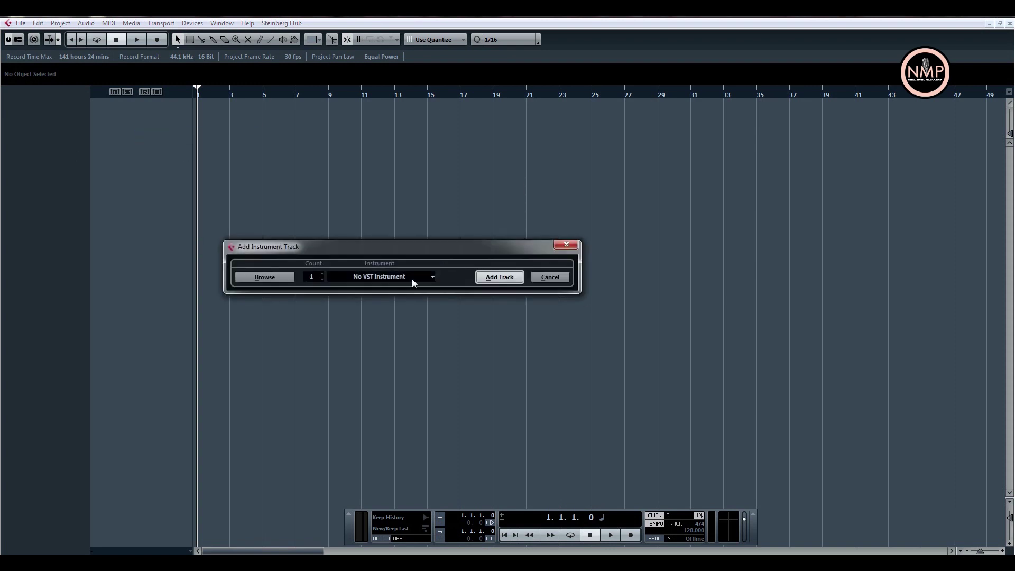
pyautogui.click(405, 277)
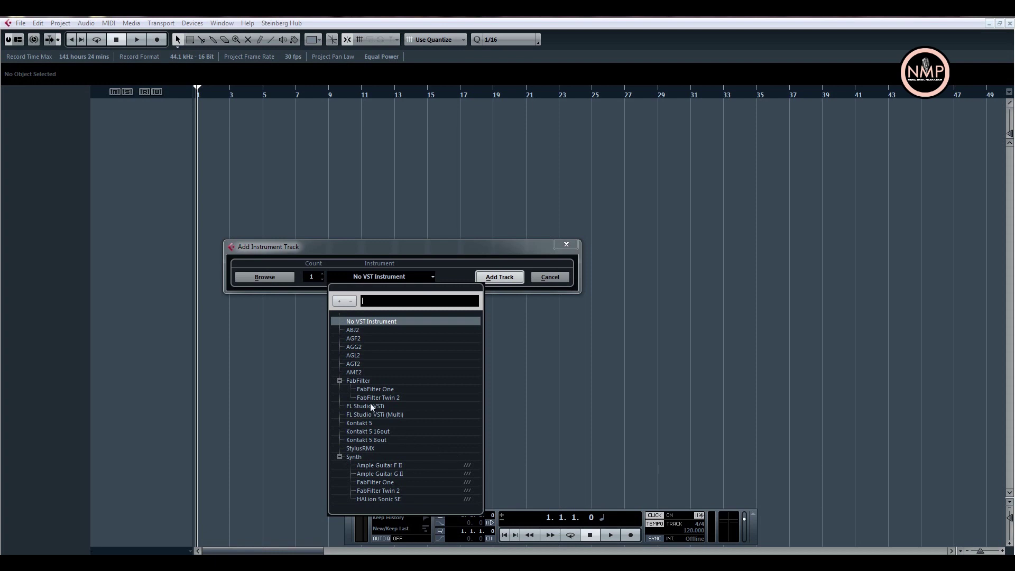
pyautogui.click(373, 499)
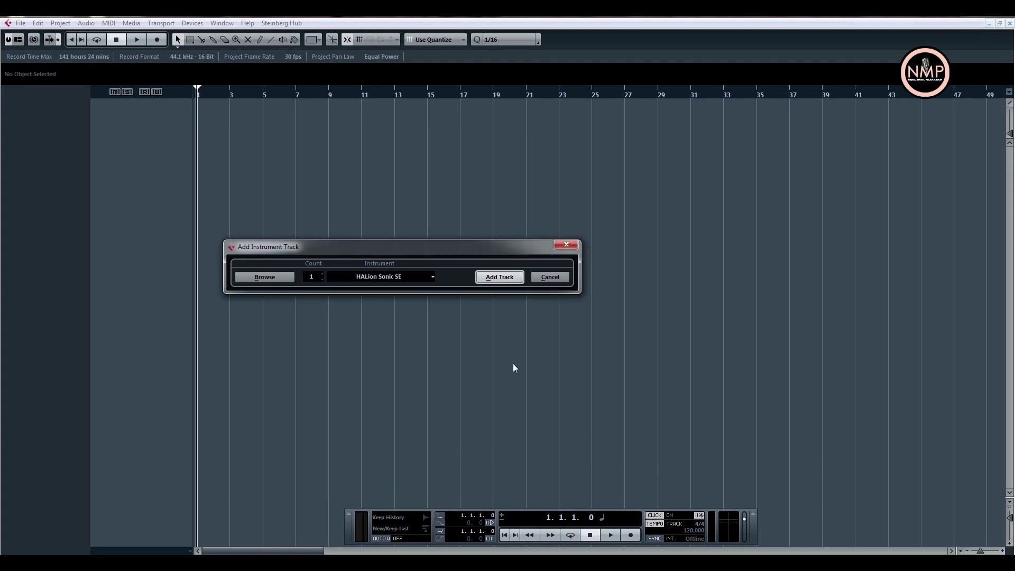
pyautogui.click(500, 277)
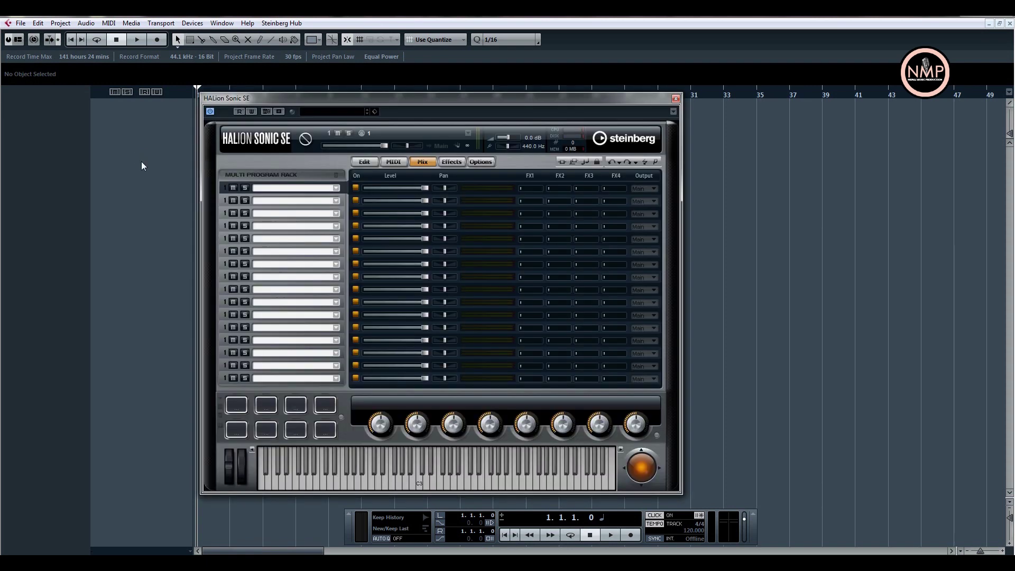
# Move the HALion Sonic SE window right and open its program browser.
pyautogui.moveTo(373, 98); pyautogui.dragTo(513, 94)
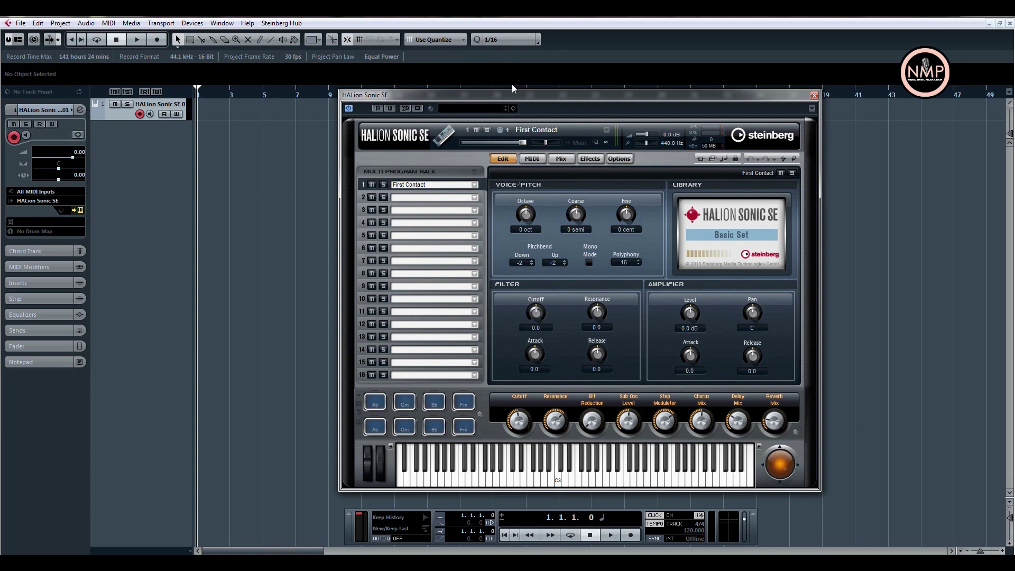
pyautogui.click(460, 109)
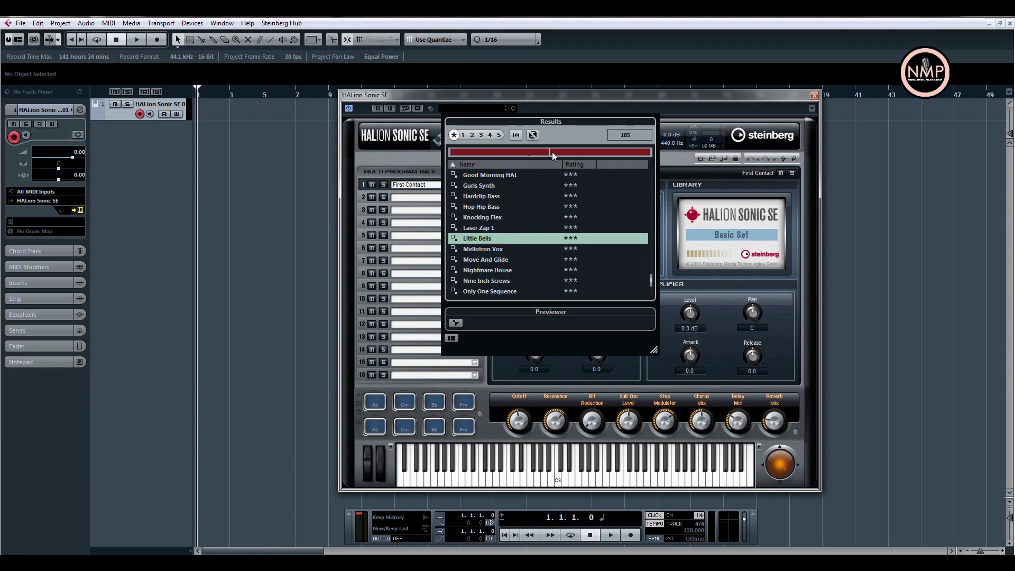
pyautogui.click(544, 94)
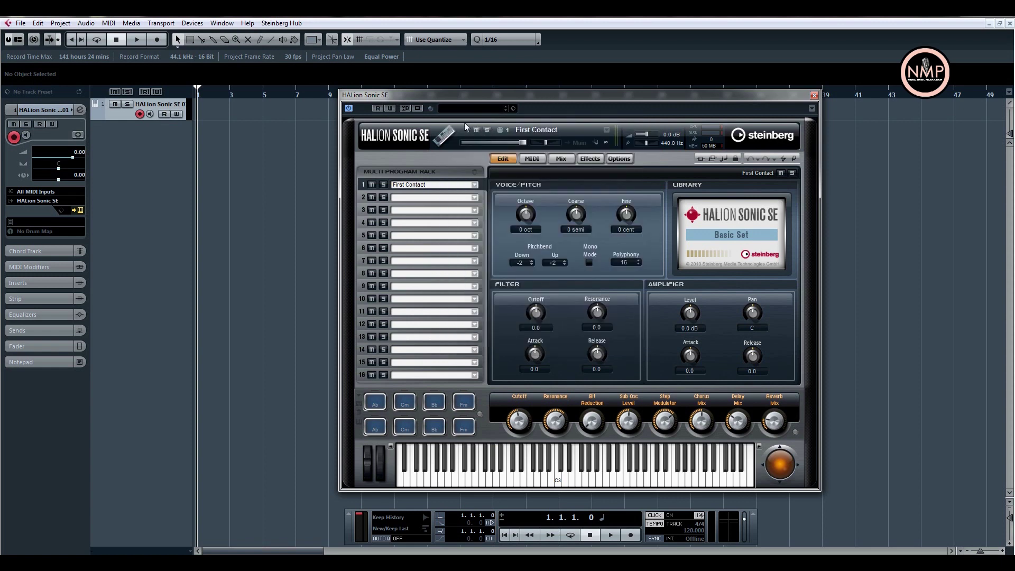
pyautogui.moveTo(468, 101); pyautogui.dragTo(528, 101)
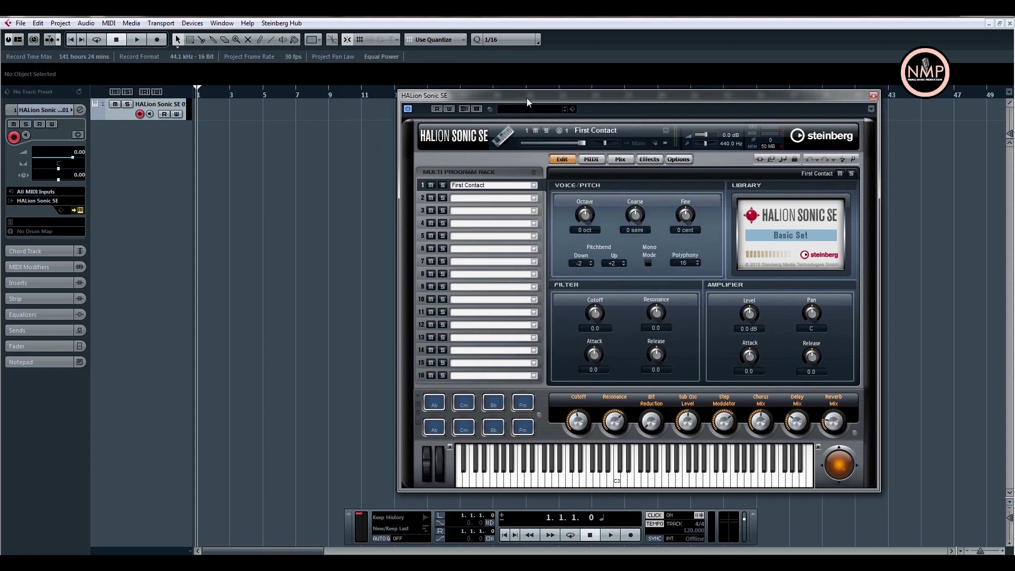
pyautogui.click(521, 110)
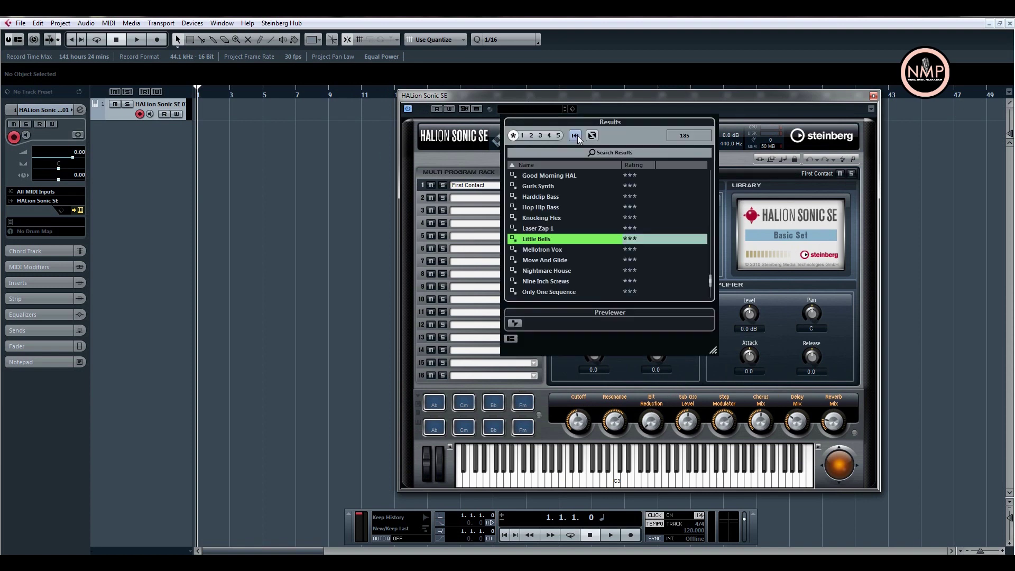
pyautogui.click(586, 96)
pyautogui.click(529, 109)
pyautogui.click(622, 94)
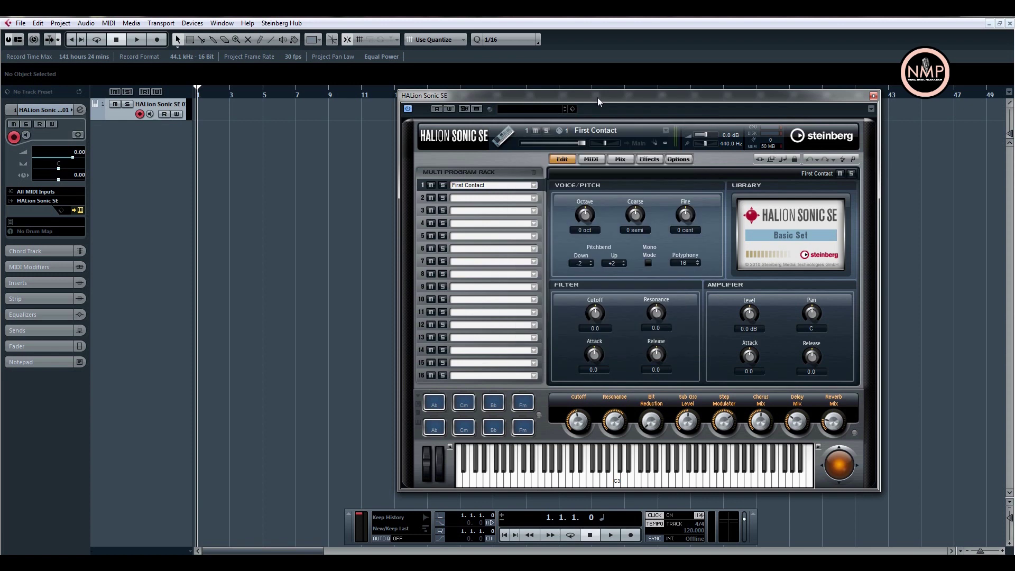
pyautogui.click(527, 108)
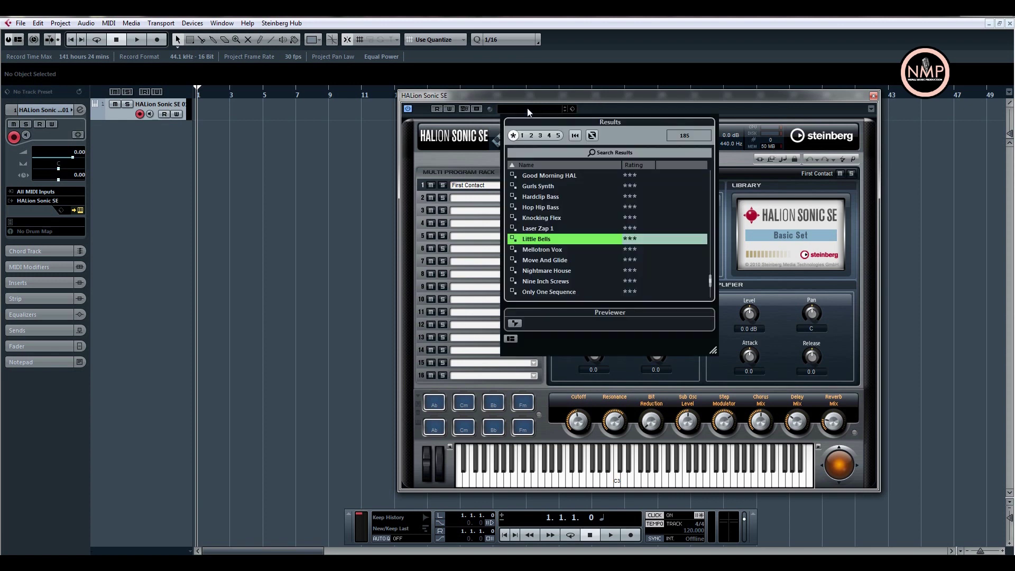
# Search drum programs, load the [GM 130] Hip Hop kit, and raise master volume.
pyautogui.click(610, 152)
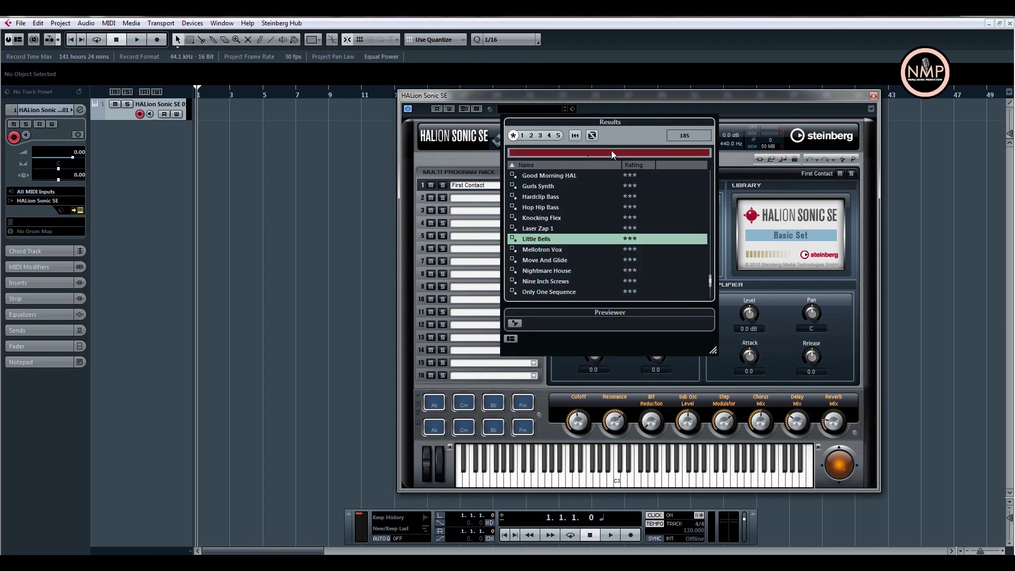
pyautogui.write('drum')
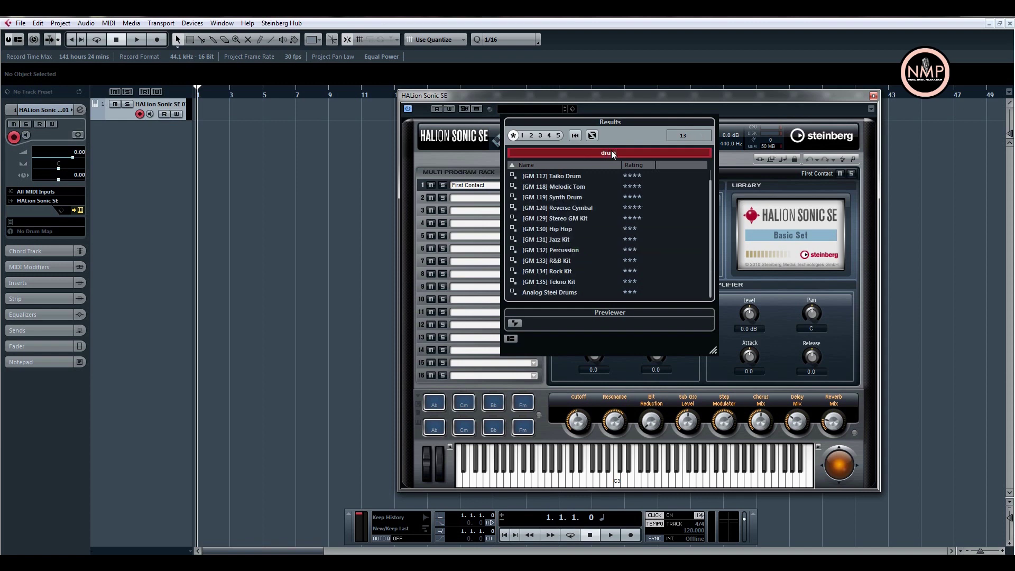
pyautogui.doubleClick(576, 176)
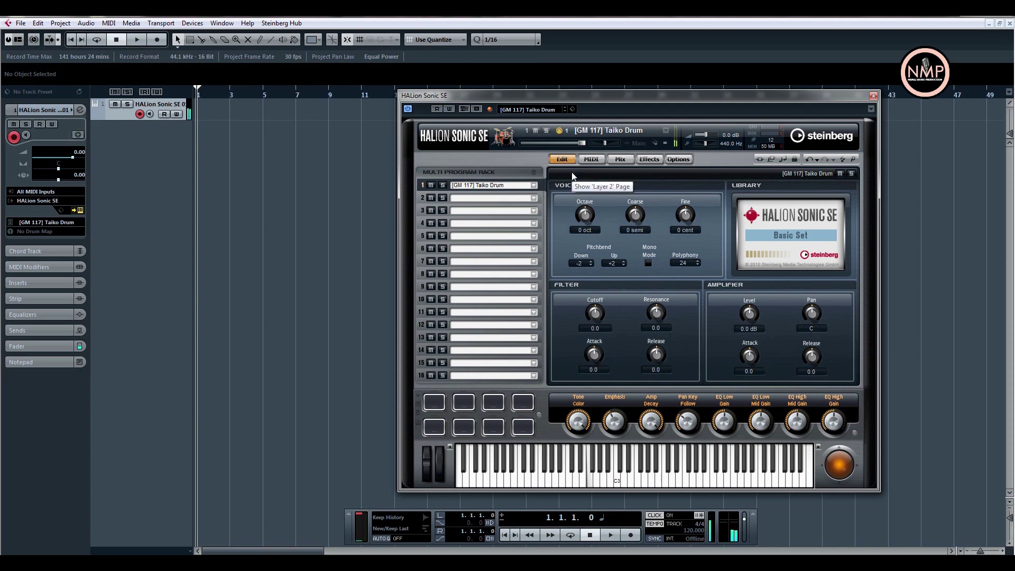
pyautogui.click(538, 110)
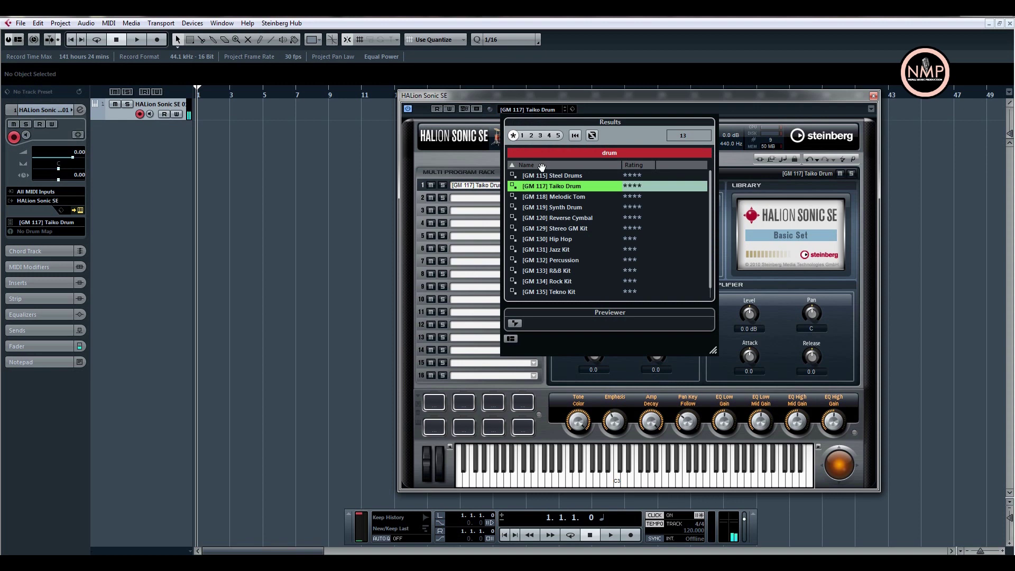
pyautogui.doubleClick(549, 197)
pyautogui.click(526, 111)
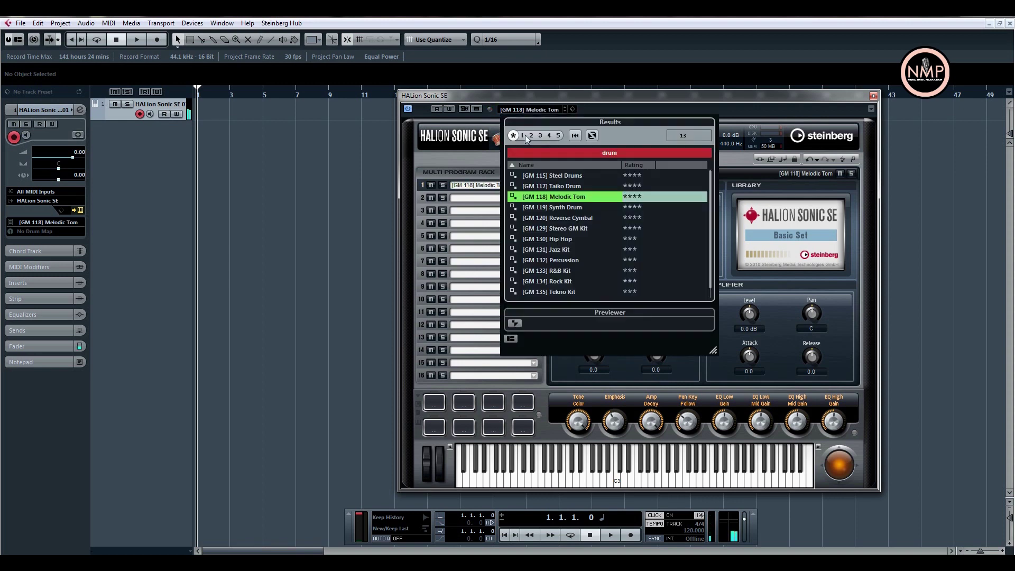
pyautogui.doubleClick(564, 239)
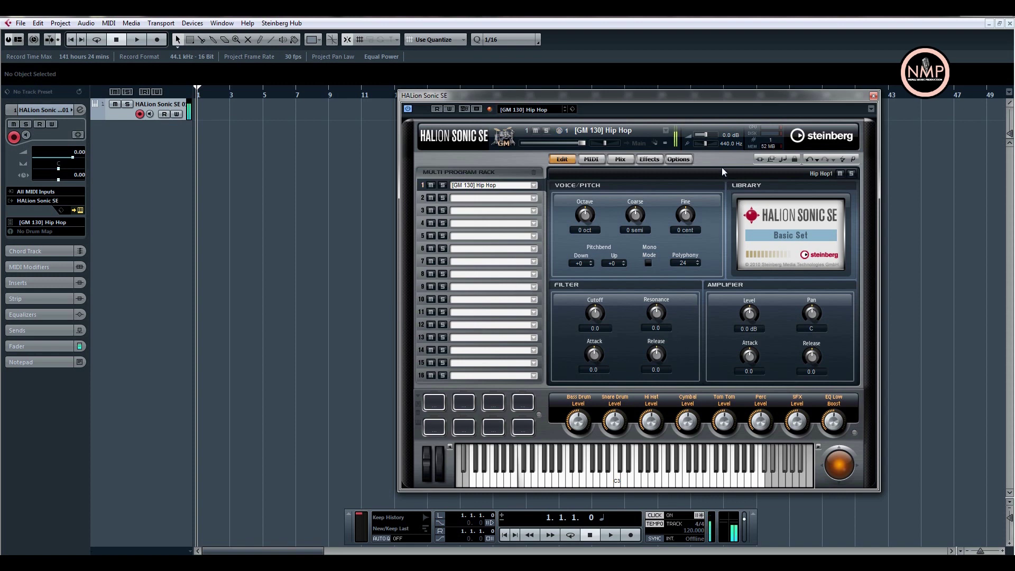
pyautogui.moveTo(706, 134); pyautogui.dragTo(709, 135)
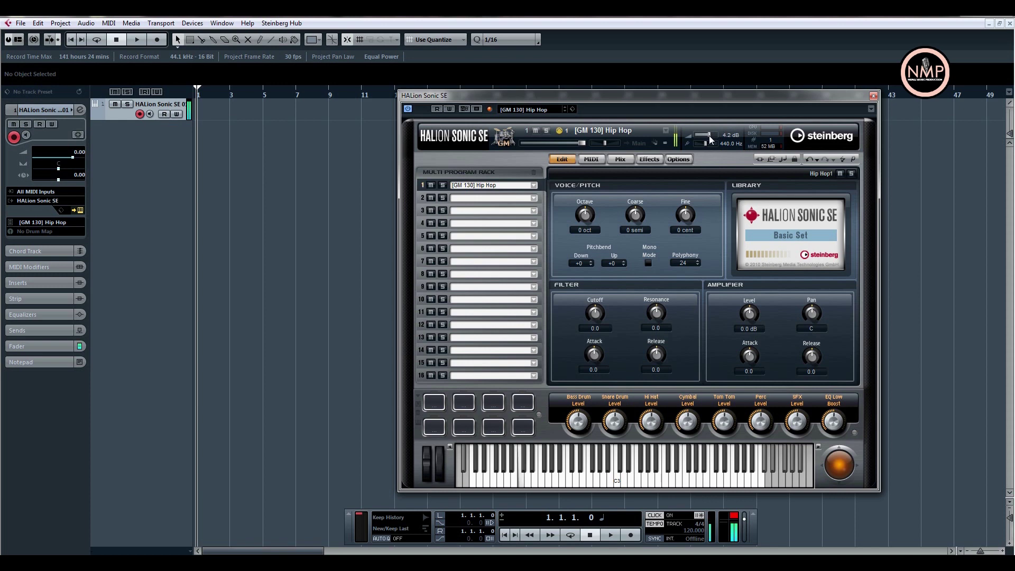
# Close HALion Sonic SE, zoom to the first eight bars, and audition playback.
pyautogui.click(873, 95)
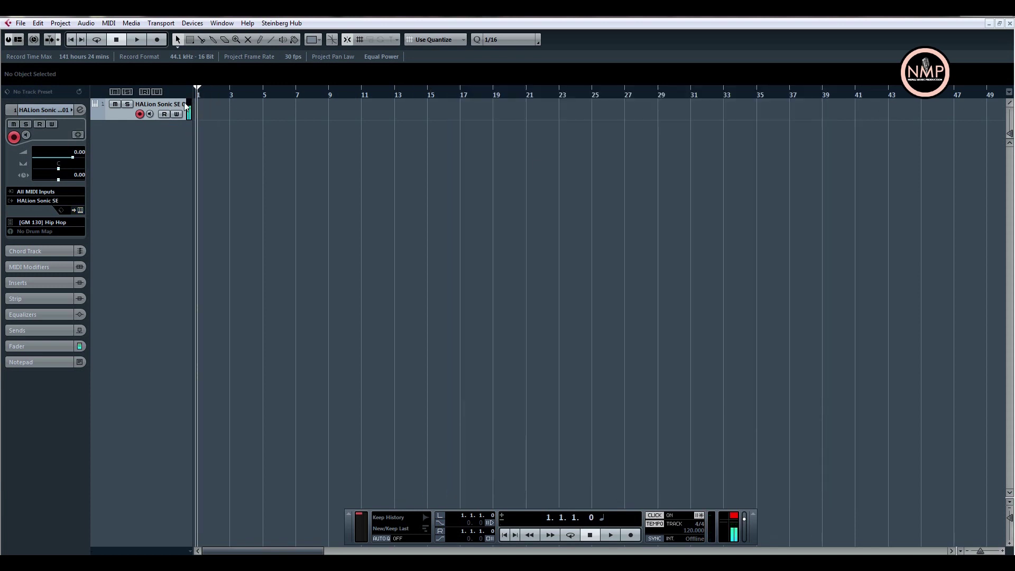
pyautogui.moveTo(220, 99); pyautogui.dragTo(174, 131)
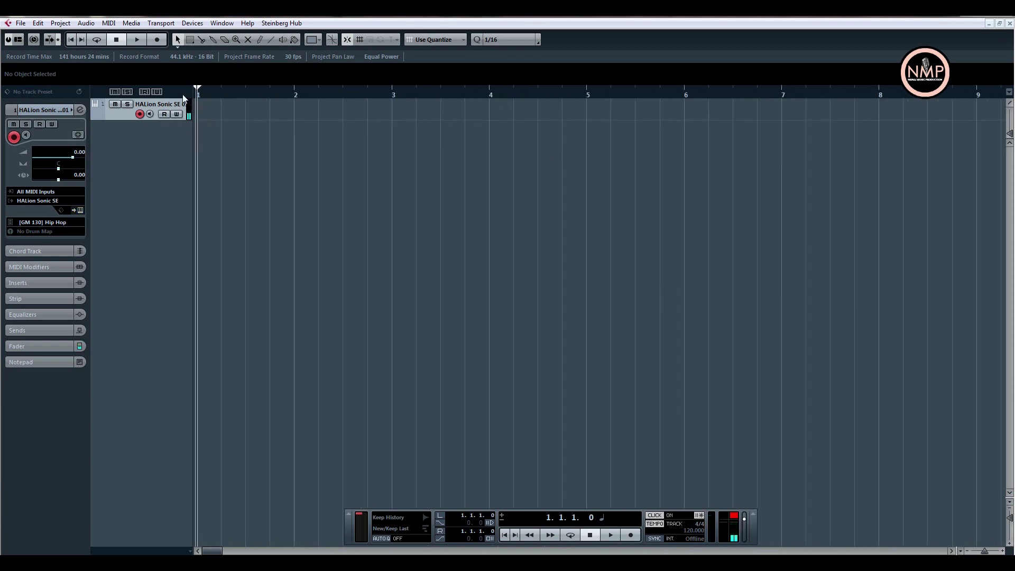
pyautogui.press('space')
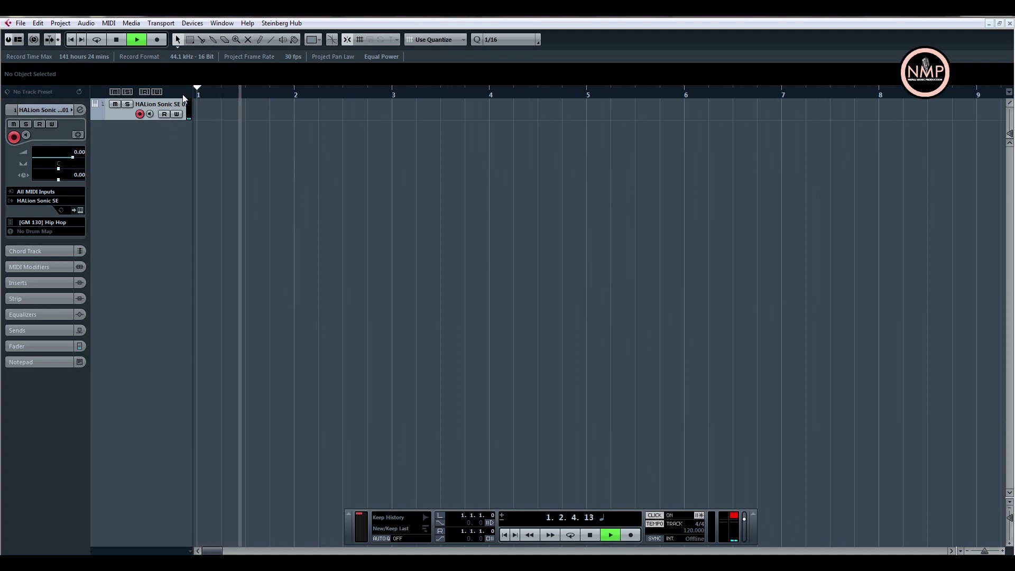
pyautogui.press('space')
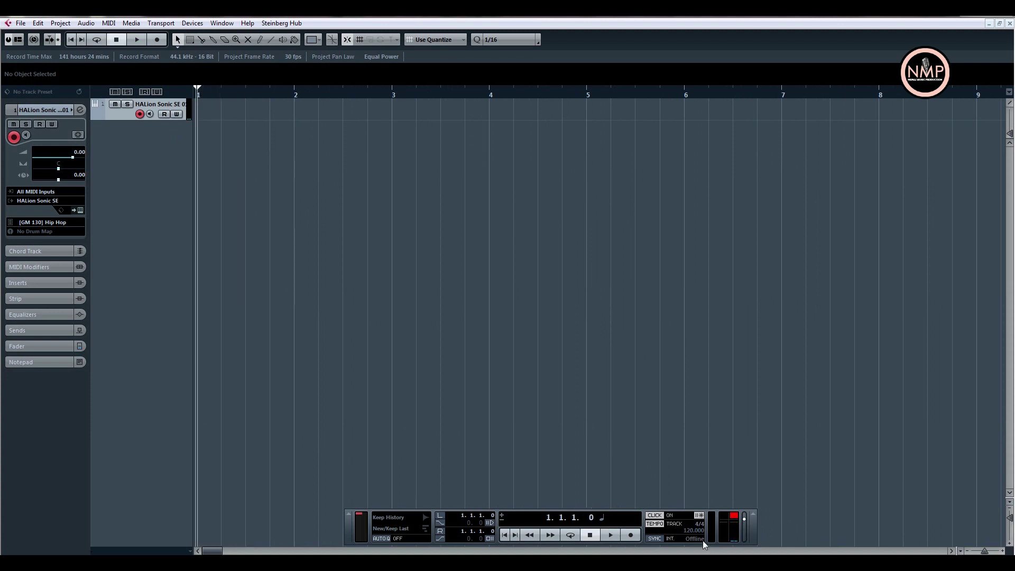
# Switch to a fixed project tempo and set it to 80 BPM.
pyautogui.click(654, 523)
pyautogui.doubleClick(692, 529)
pyautogui.write('90')
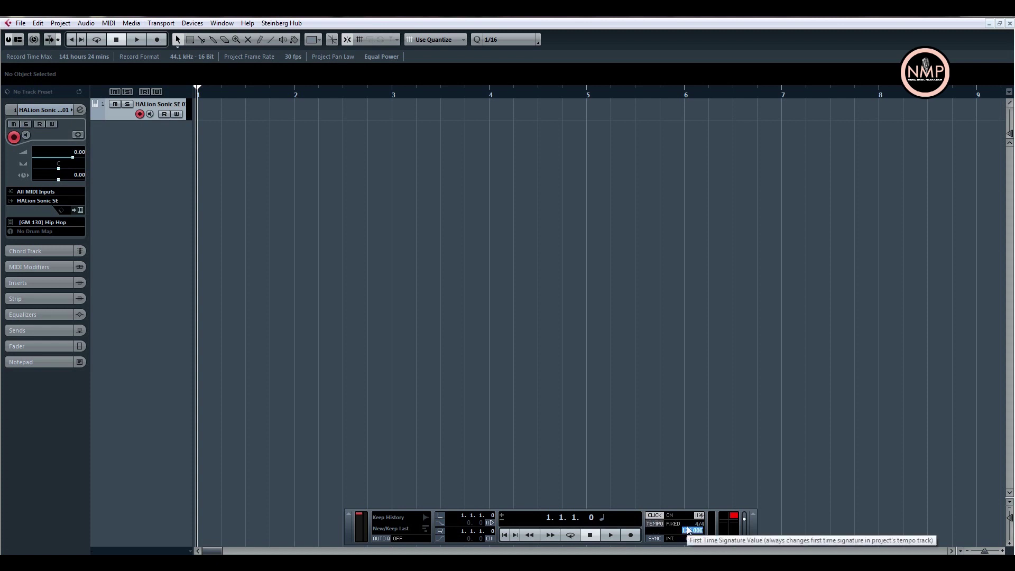
pyautogui.press('Return')
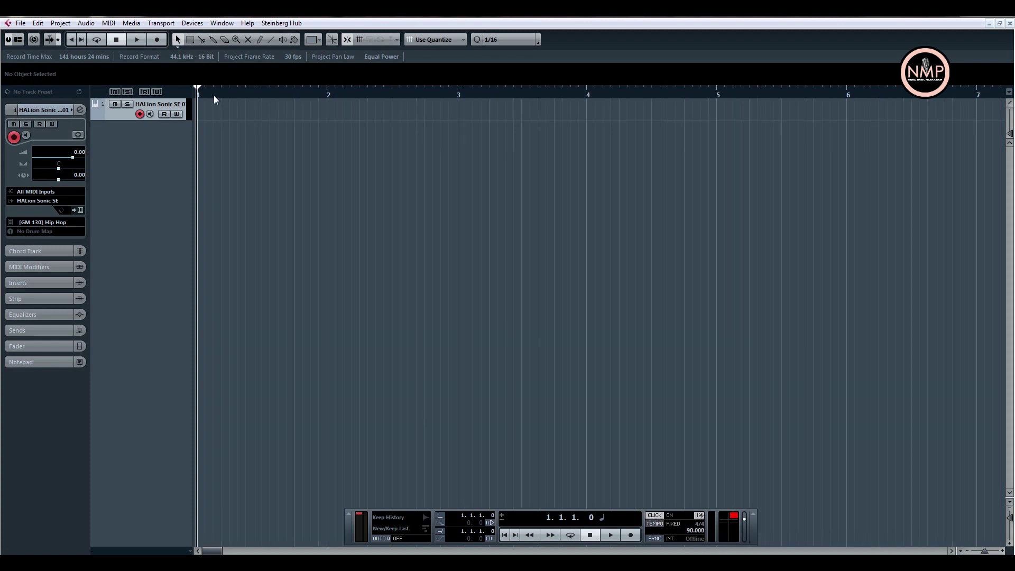
pyautogui.press('space')
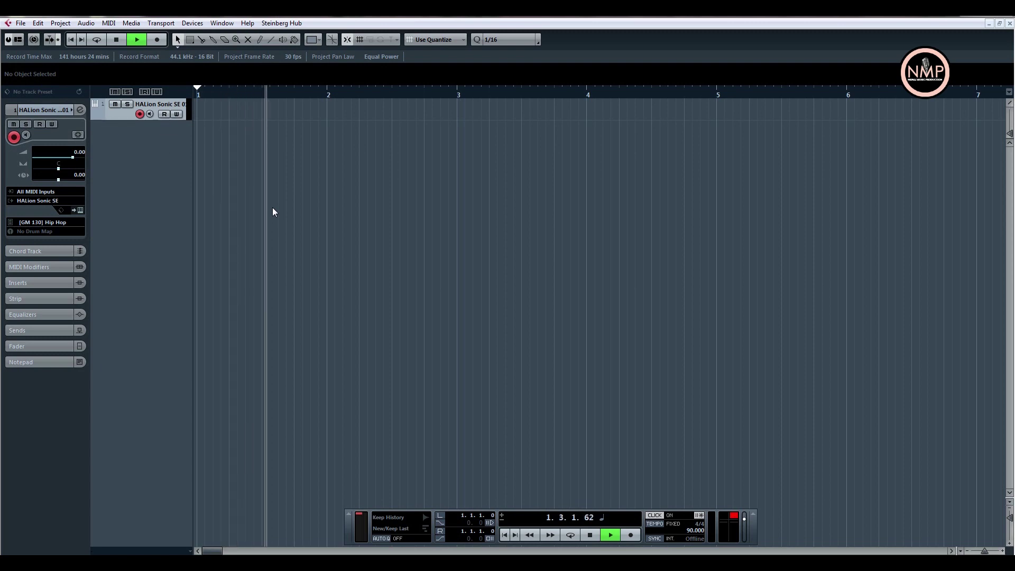
pyautogui.press('space')
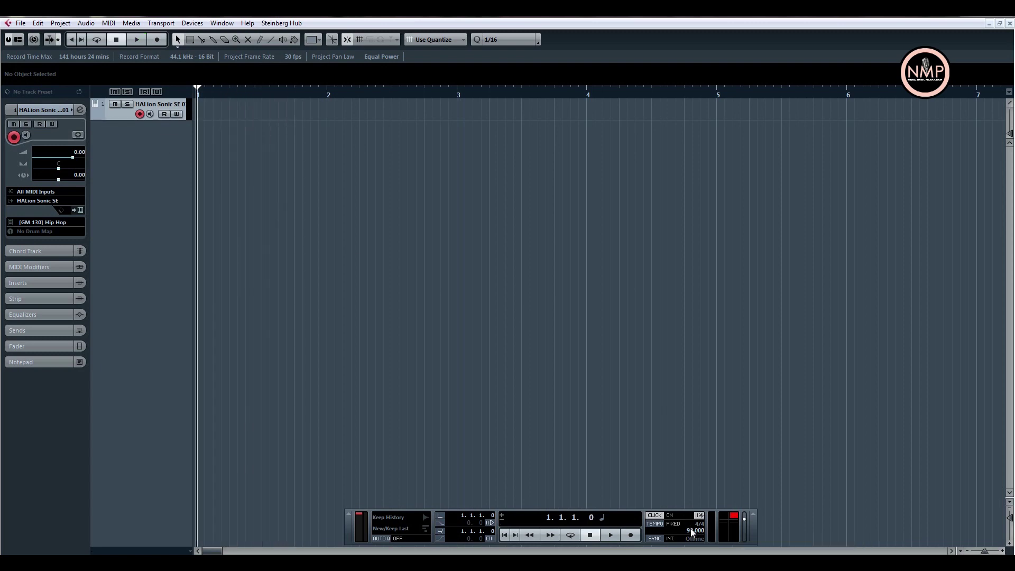
pyautogui.doubleClick(694, 530)
pyautogui.write('80')
pyautogui.press('Return')
# Preview at 80 BPM, zoom out, and start recording on the HALion track.
pyautogui.press('space')
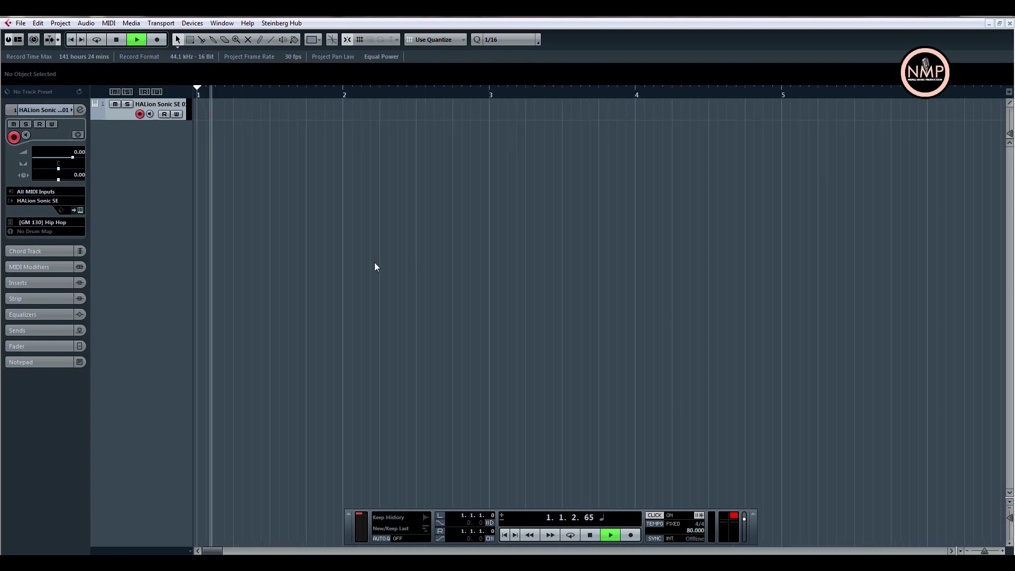
pyautogui.press('g')
pyautogui.press('g')
pyautogui.press('g')
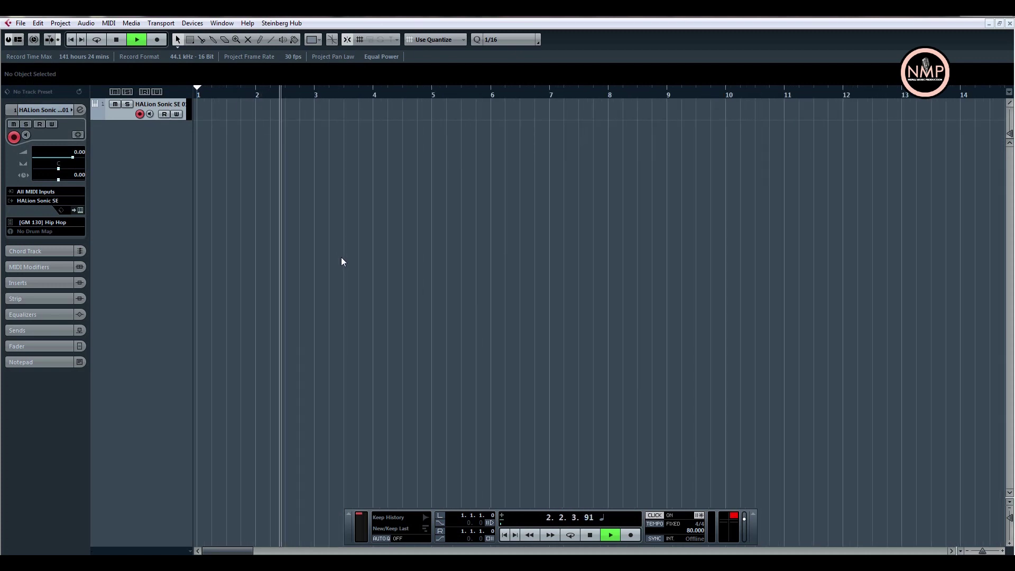
pyautogui.press('space')
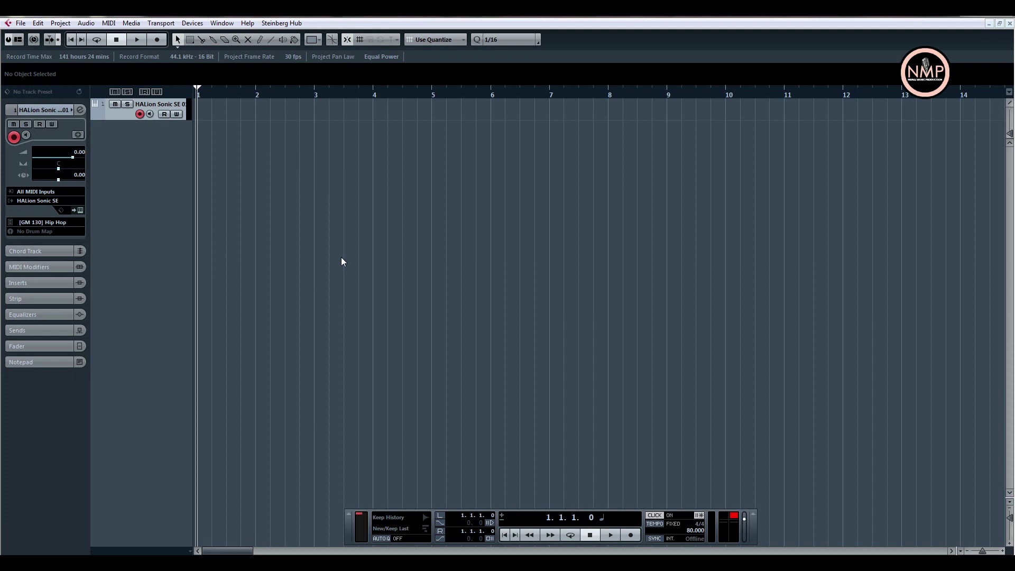
pyautogui.press('space')
pyautogui.press('space')
pyautogui.press('KP_Multiply')
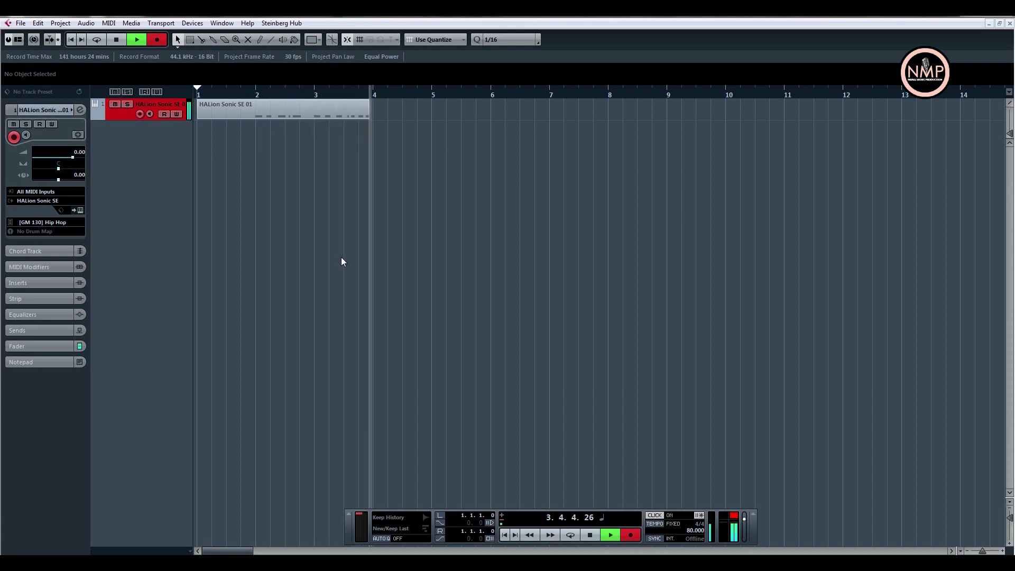
# Stop recording once the C1 hi-hat pattern has been played in.
pyautogui.press('space')
pyautogui.doubleClick(262, 110)
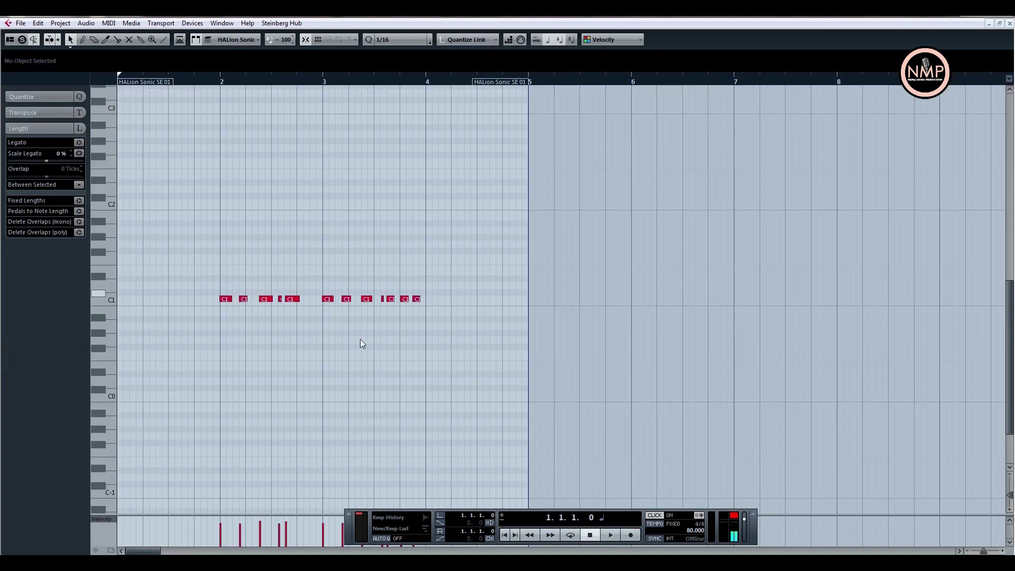
pyautogui.hotkey('ctrl', 'a')
pyautogui.click(243, 163)
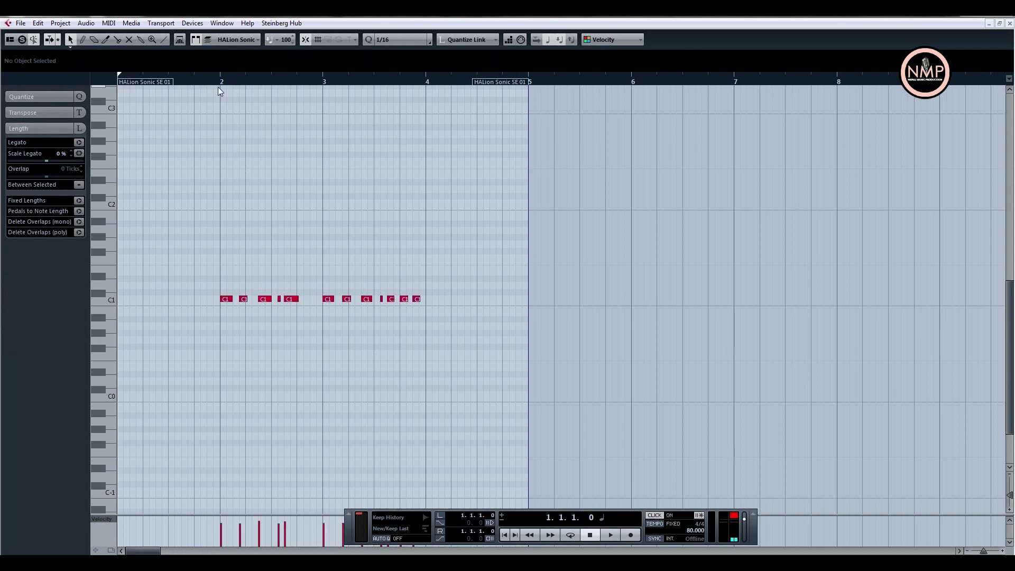
pyautogui.moveTo(219, 82); pyautogui.dragTo(214, 104)
pyautogui.press('space')
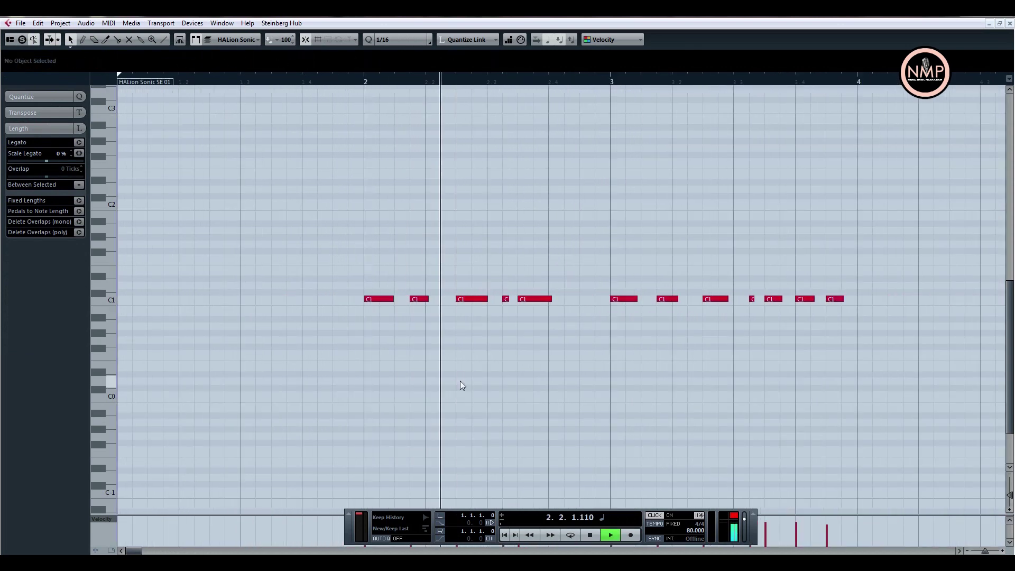
pyautogui.press('F2')
pyautogui.press('space')
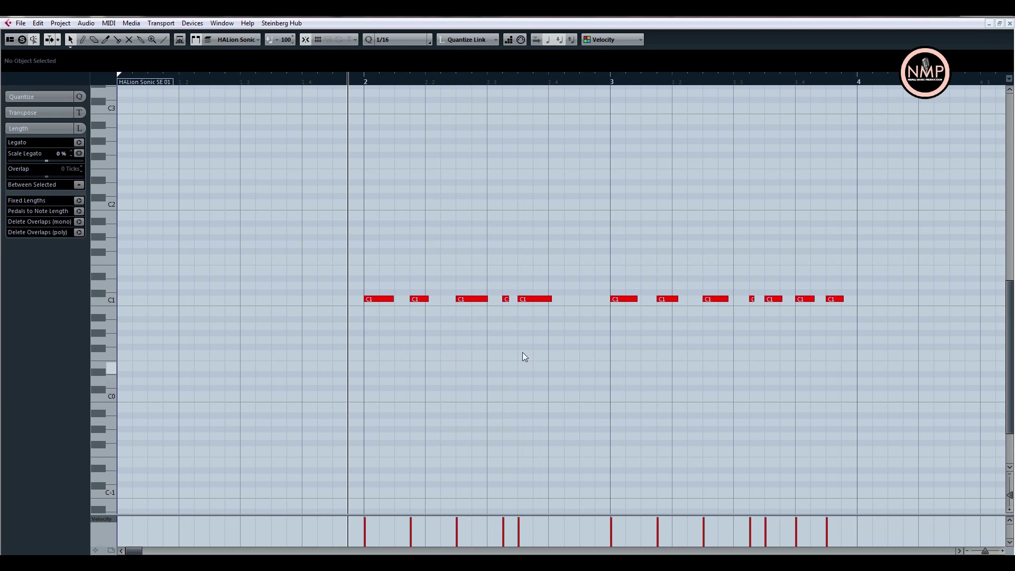
pyautogui.press('g')
pyautogui.press('g')
pyautogui.press('g')
pyautogui.moveTo(622, 273); pyautogui.dragTo(258, 321)
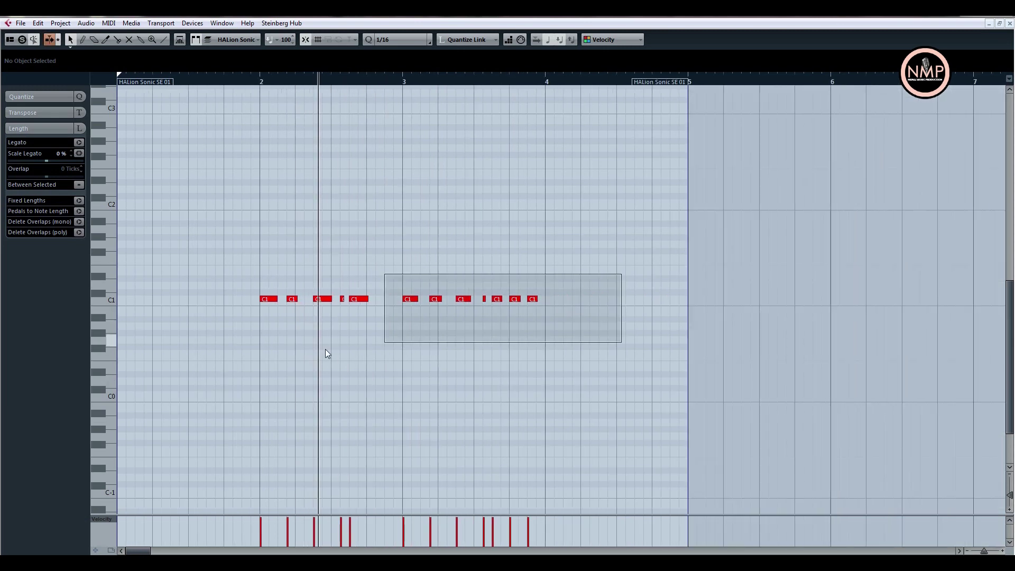
pyautogui.click(366, 305)
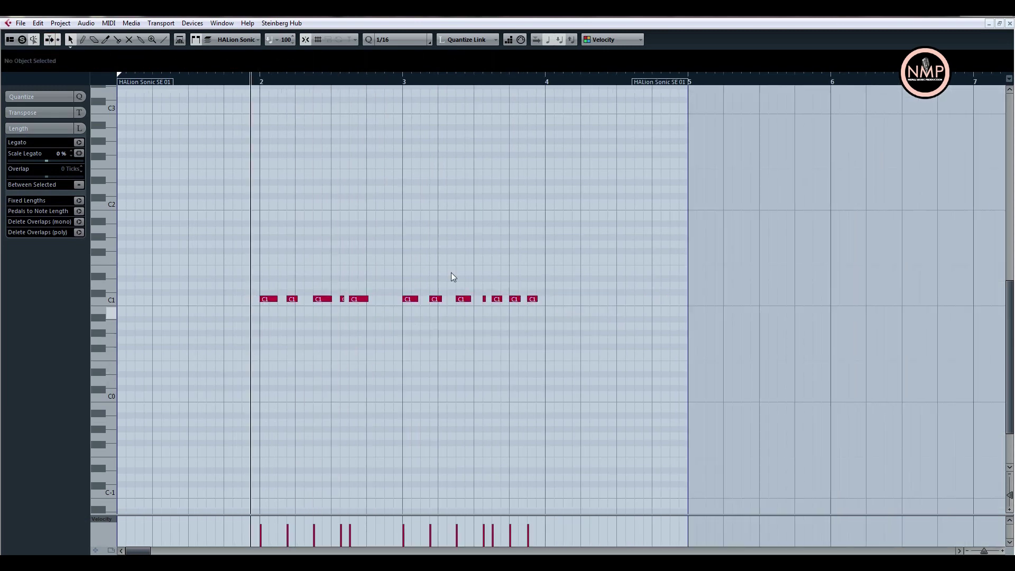
pyautogui.press('space')
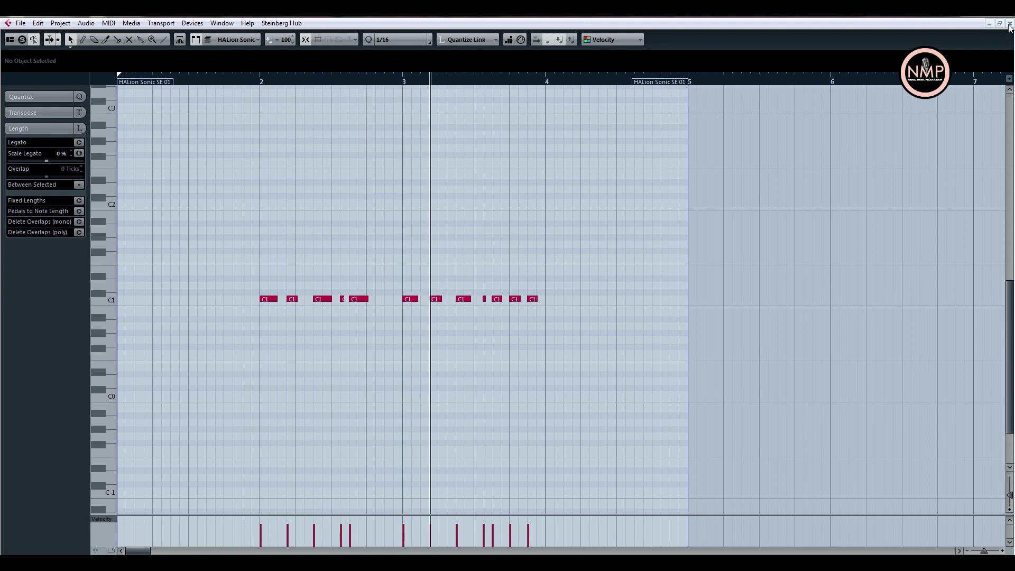
pyautogui.press('Escape')
pyautogui.click(235, 160)
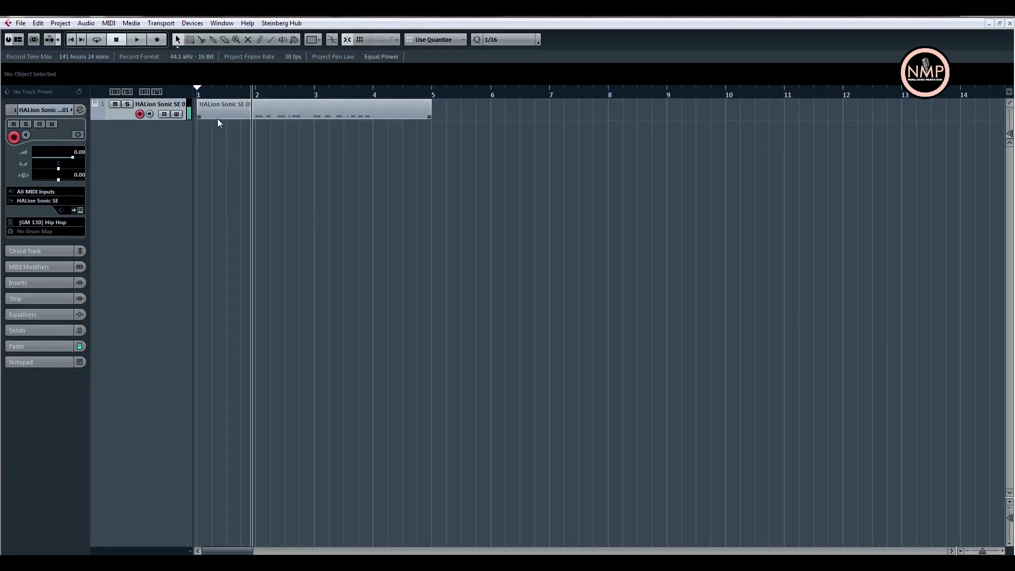
# Split the part at bar 2, delete the empty left piece, and move the rest to bar 1.
pyautogui.press('.')
pyautogui.rightClick(317, 174)
pyautogui.click(343, 176)
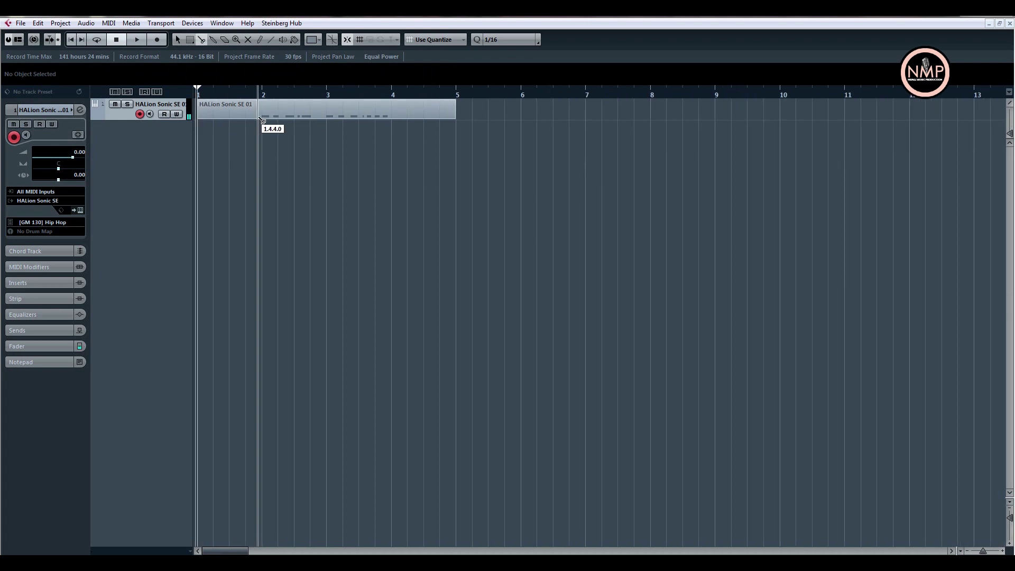
pyautogui.click(262, 111)
pyautogui.press('1')
pyautogui.click(233, 110)
pyautogui.press('Delete')
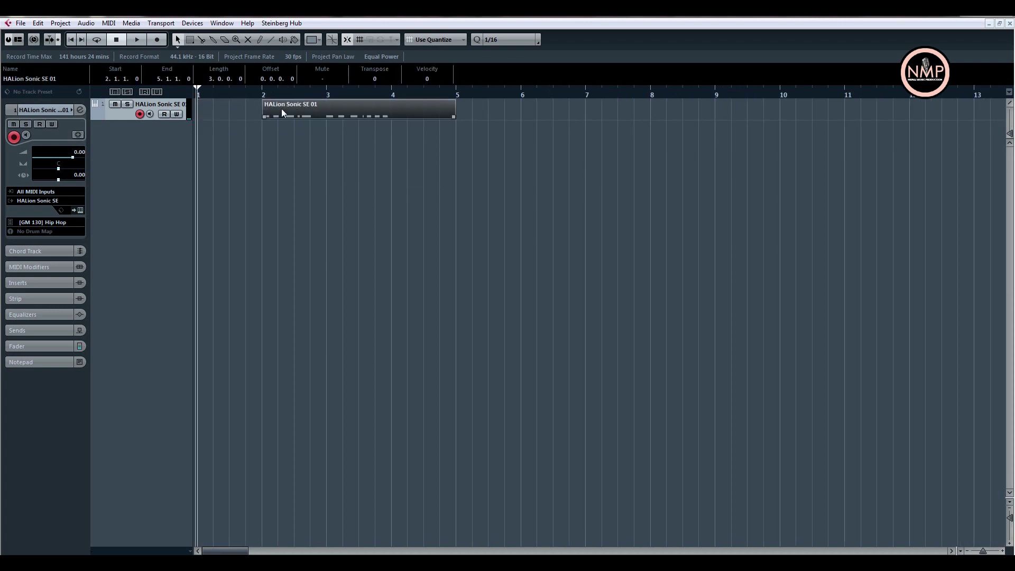
pyautogui.moveTo(281, 108); pyautogui.dragTo(211, 109)
# Split the part at bar 3 and delete the piece after it.
pyautogui.rightClick(322, 171)
pyautogui.click(323, 171)
pyautogui.click(328, 111)
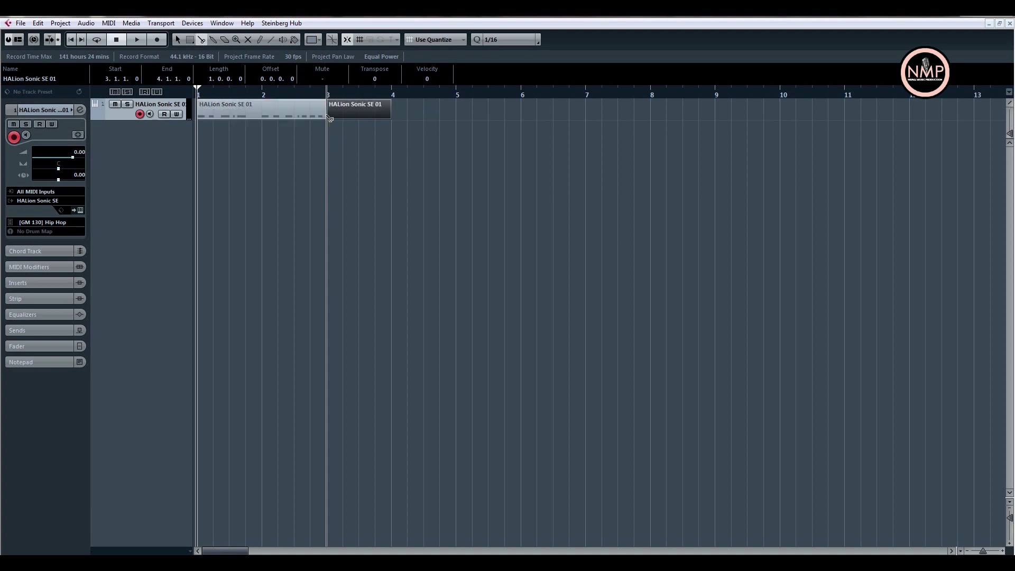
pyautogui.press('1')
pyautogui.press('Delete')
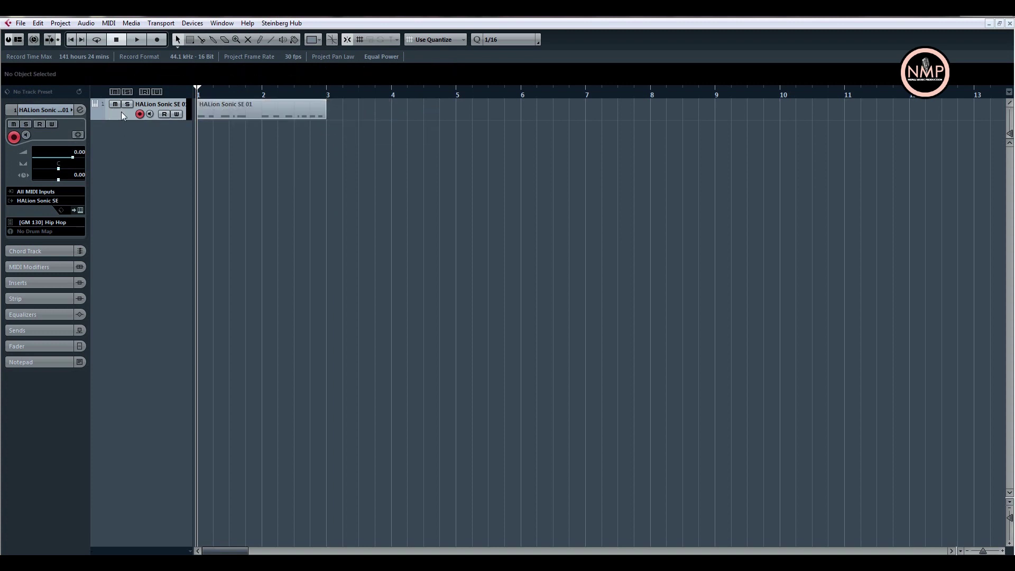
pyautogui.rightClick(125, 112)
# Duplicate the hi-hat track and delete the copied part from track 2.
pyautogui.click(163, 148)
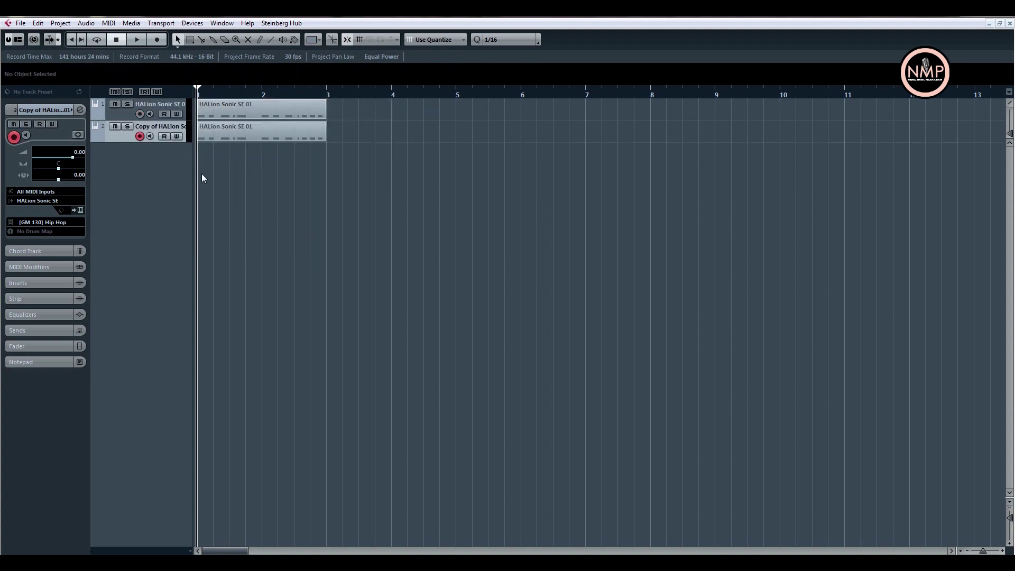
pyautogui.click(246, 129)
pyautogui.press('Delete')
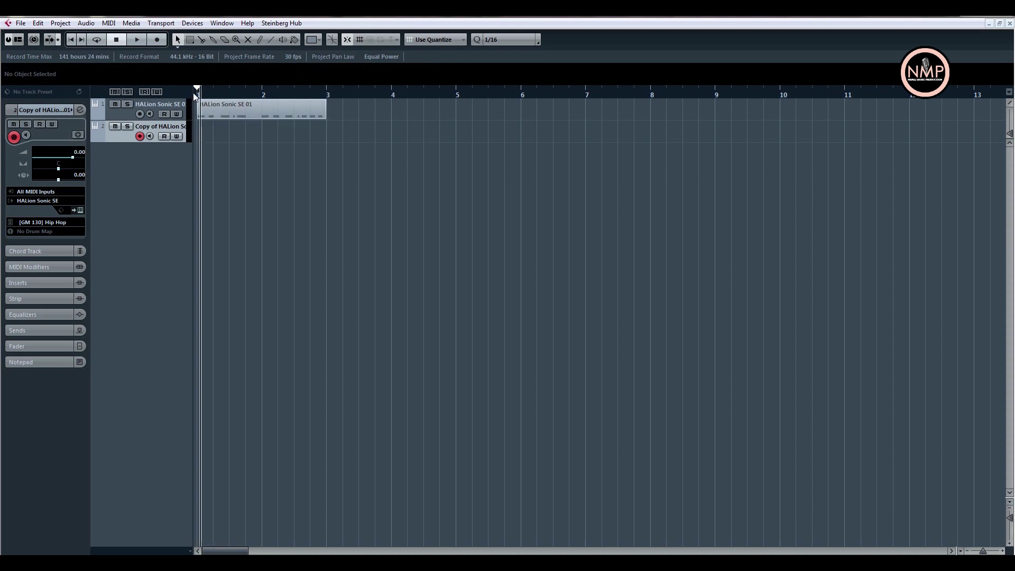
# Zoom the timeline to bars 1–8 and play the beat.
pyautogui.moveTo(192, 93); pyautogui.dragTo(179, 115)
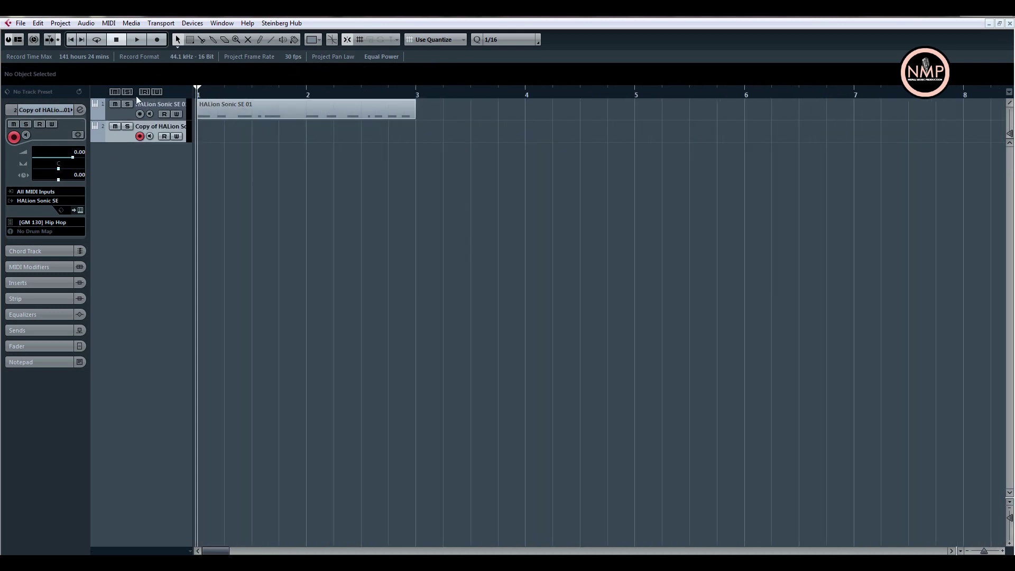
pyautogui.press('space')
pyautogui.press('g')
pyautogui.press('g')
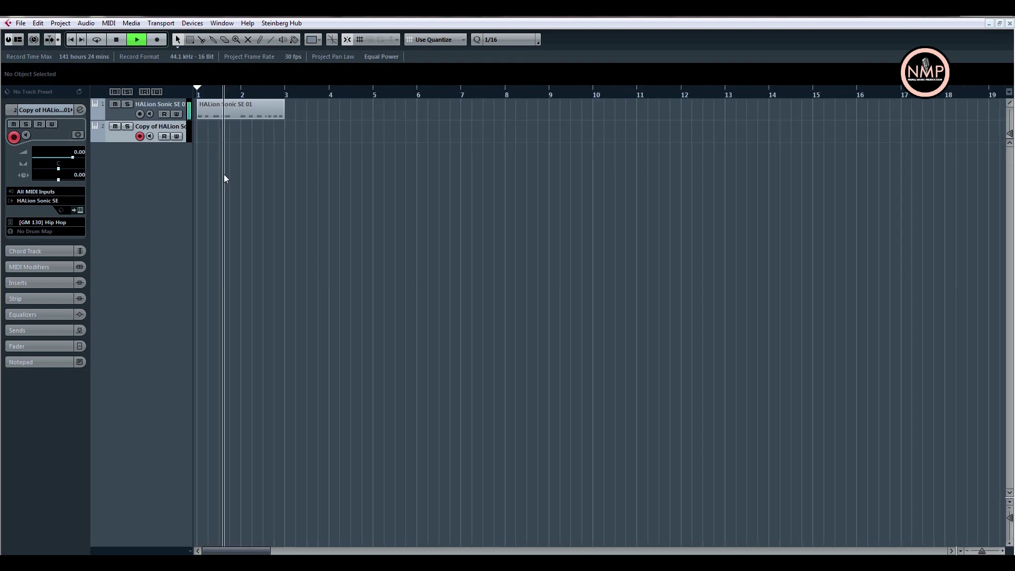
pyautogui.press('g')
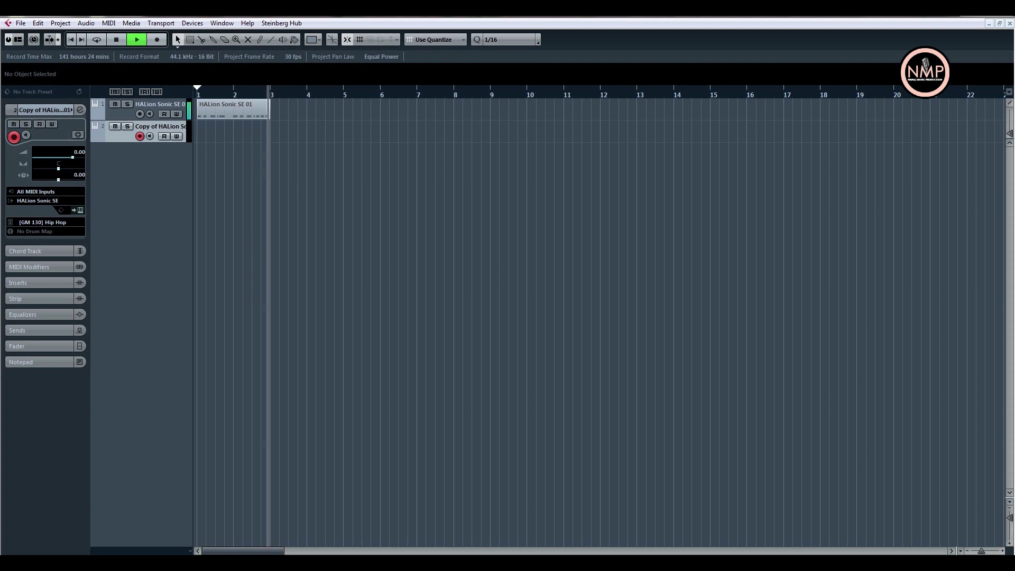
pyautogui.press('space')
# Open the hi-hat part in the Key Editor, audition it, and move the last C1 note later.
pyautogui.doubleClick(242, 116)
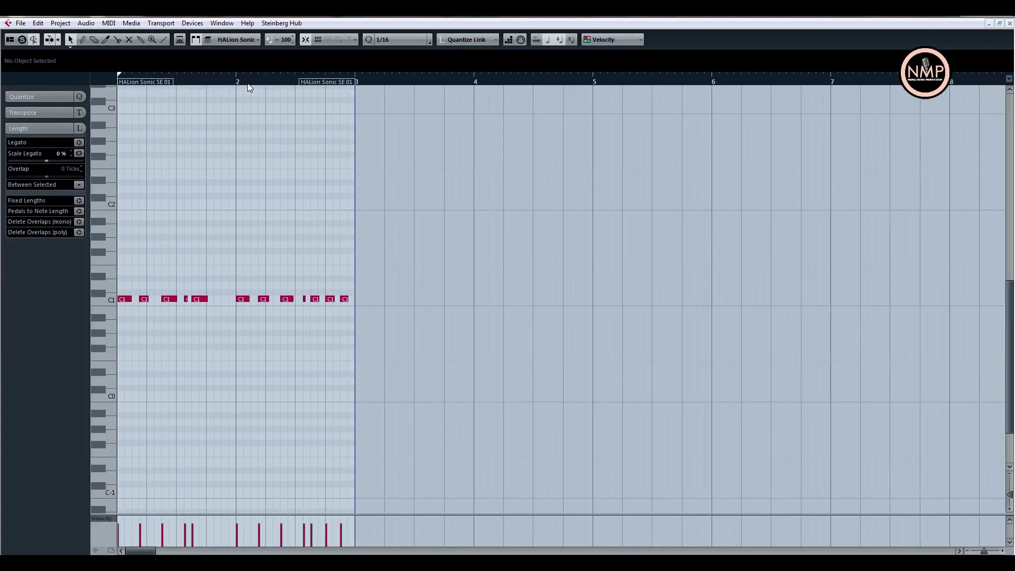
pyautogui.press('space')
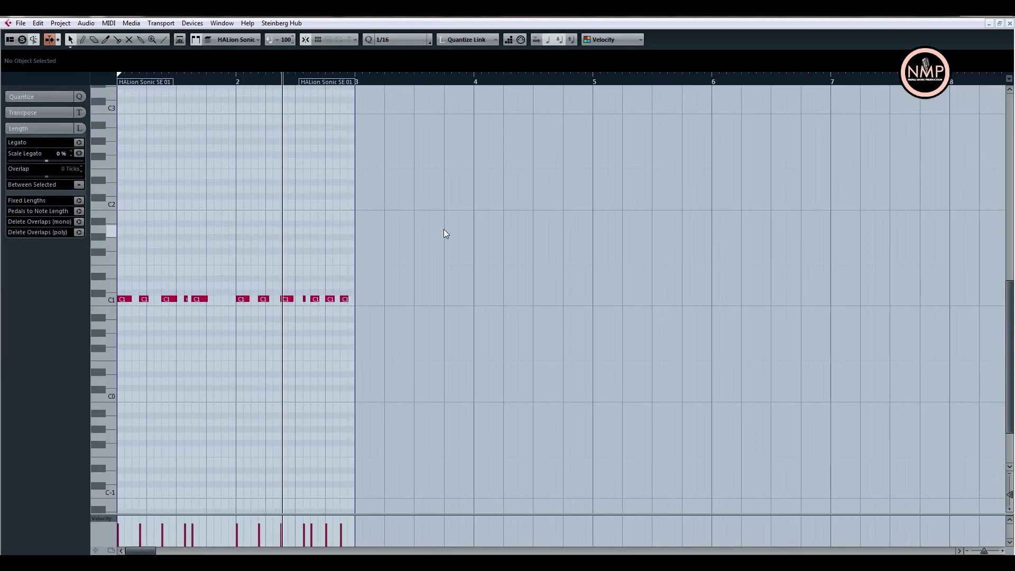
pyautogui.press('space')
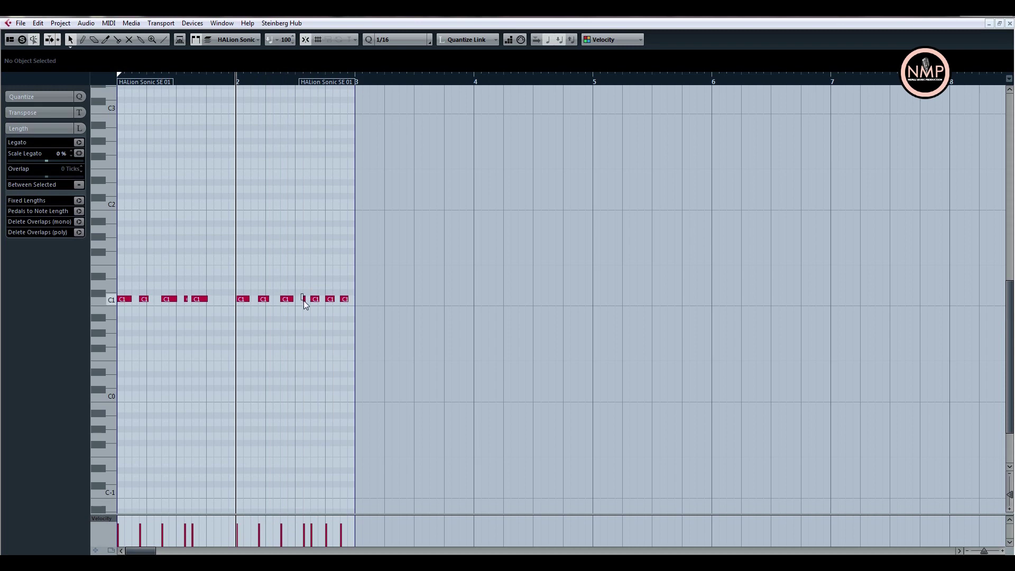
pyautogui.press('space')
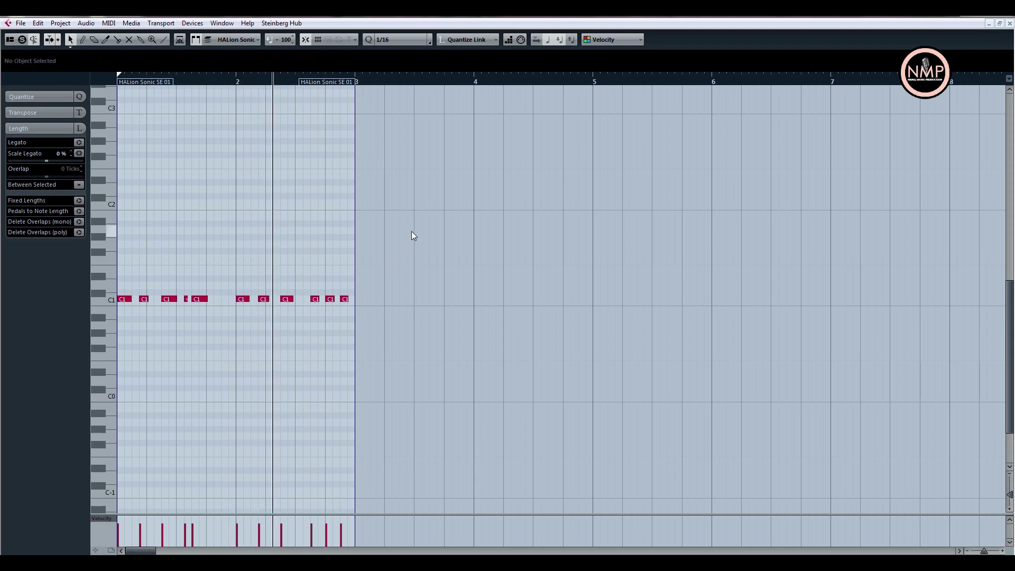
pyautogui.press('space')
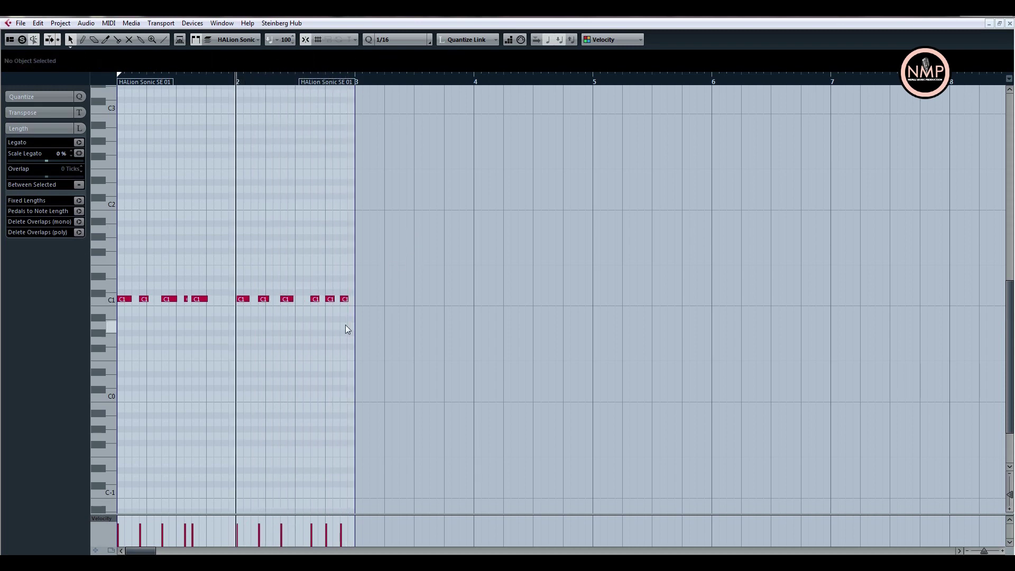
pyautogui.moveTo(345, 299); pyautogui.dragTo(385, 282)
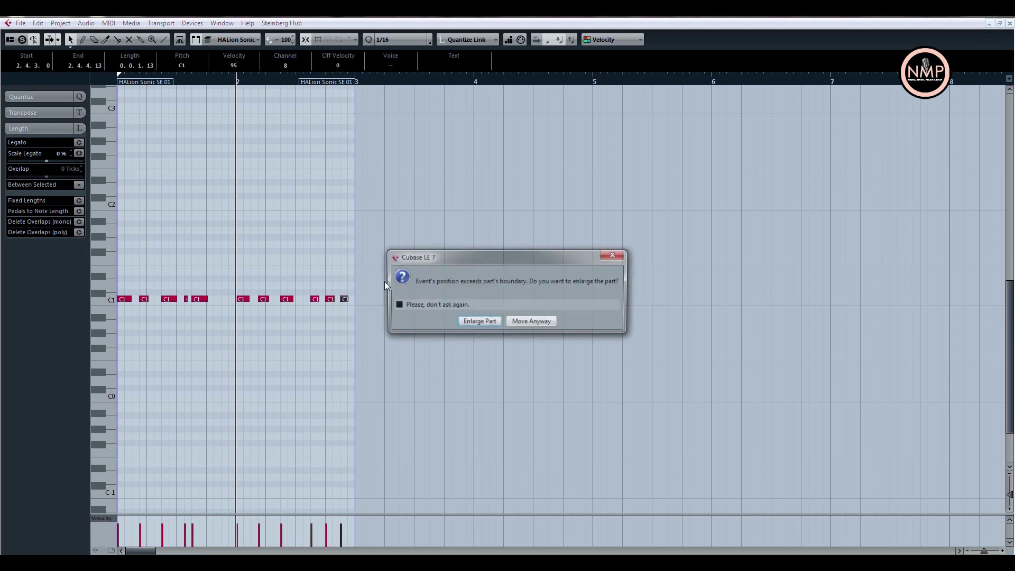
pyautogui.click(478, 321)
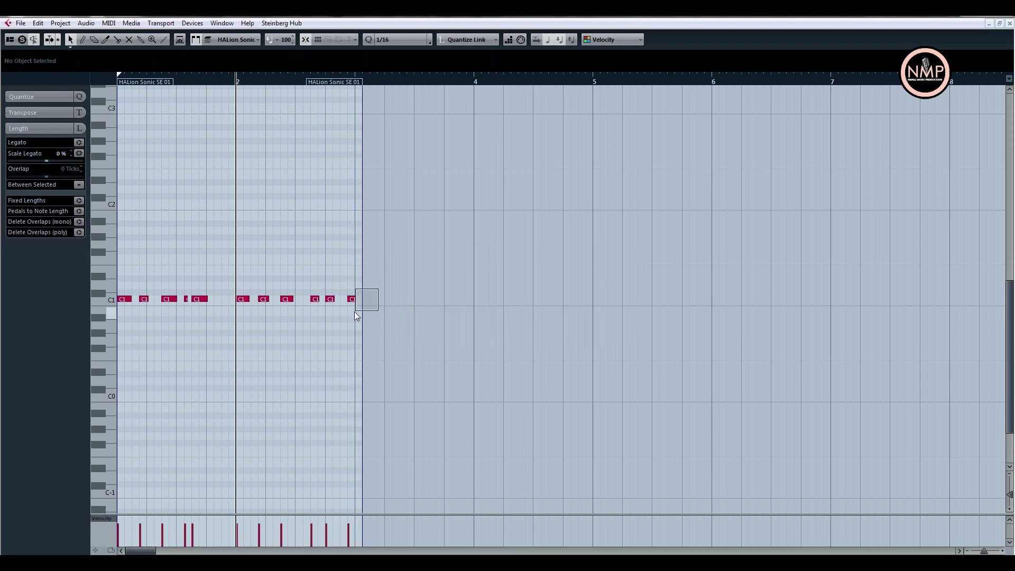
pyautogui.press('space')
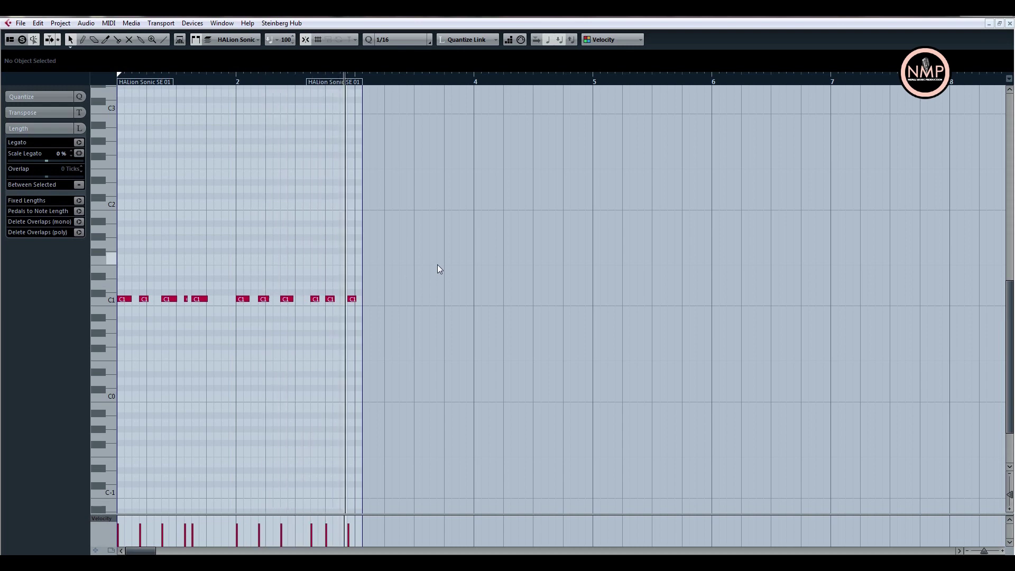
# Move the last C1 note to 2.4.1.0, audition it, and shorten the part to bar 3.
pyautogui.moveTo(385, 284); pyautogui.dragTo(350, 307)
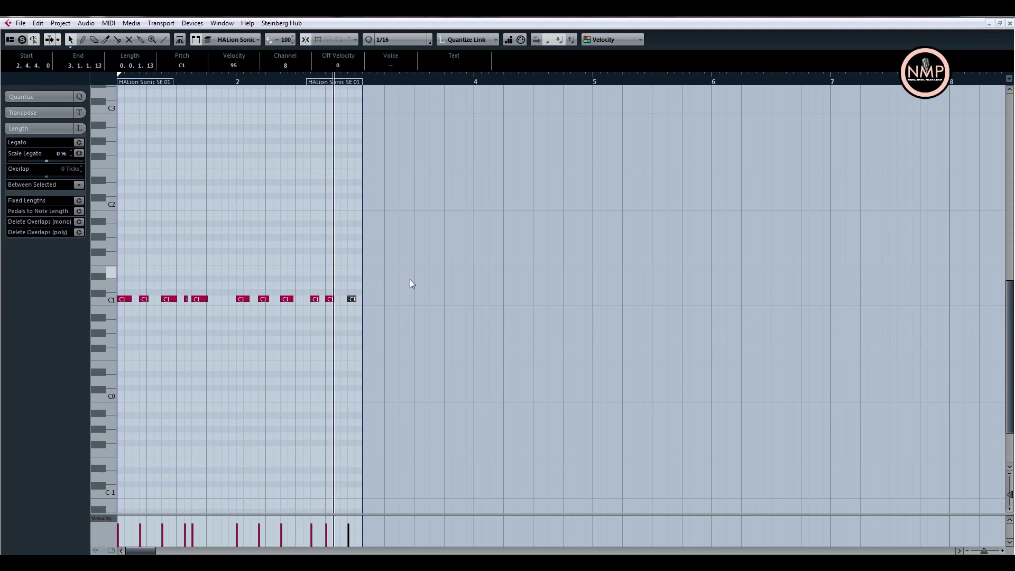
pyautogui.moveTo(352, 298); pyautogui.dragTo(330, 299)
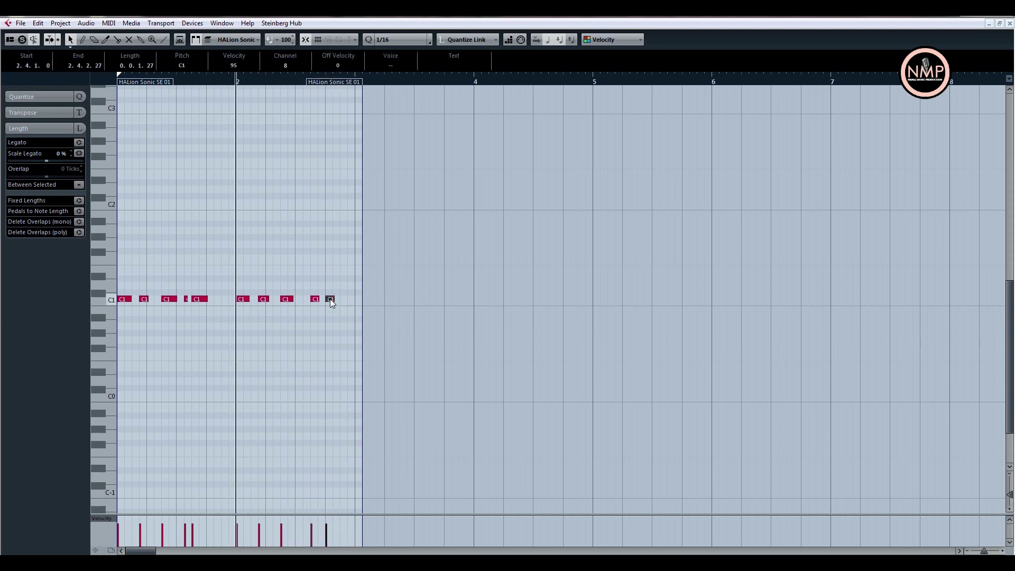
pyautogui.press('space')
pyautogui.click(478, 275)
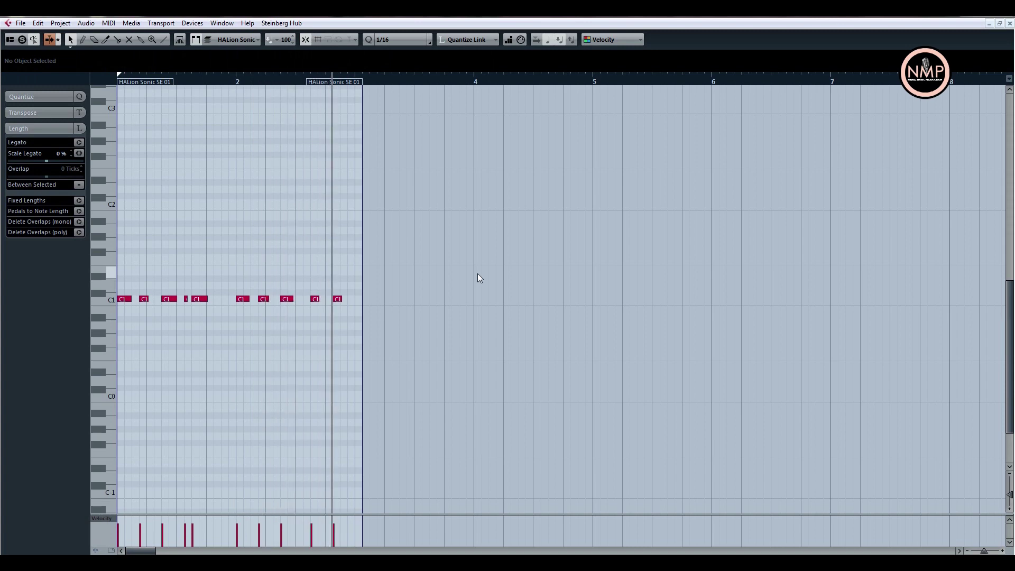
pyautogui.press('space')
pyautogui.moveTo(362, 82); pyautogui.dragTo(354, 82)
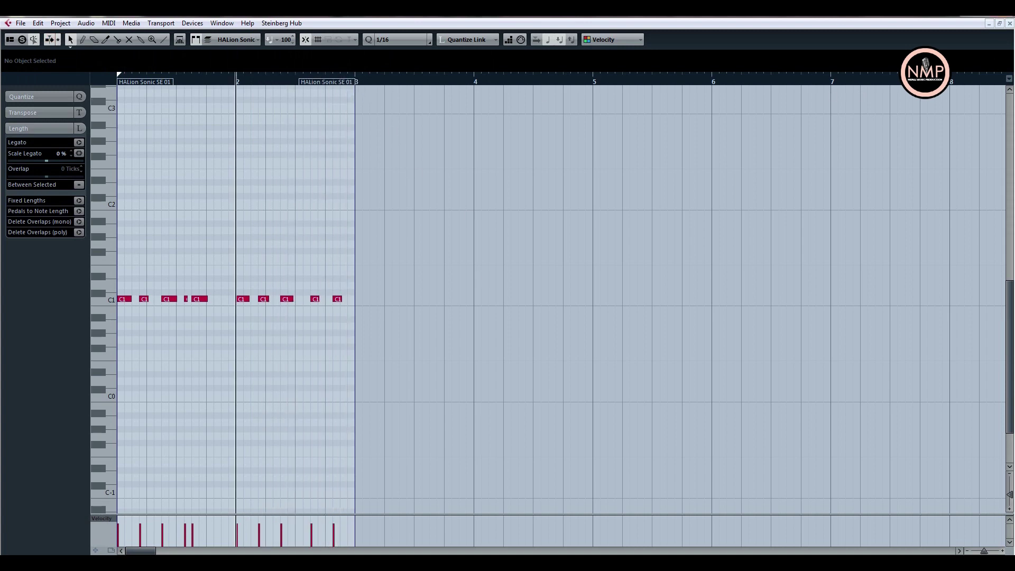
# Close the Key Editor, return to bar 1, and rename track 1 to 'Kick'.
pyautogui.click(1010, 24)
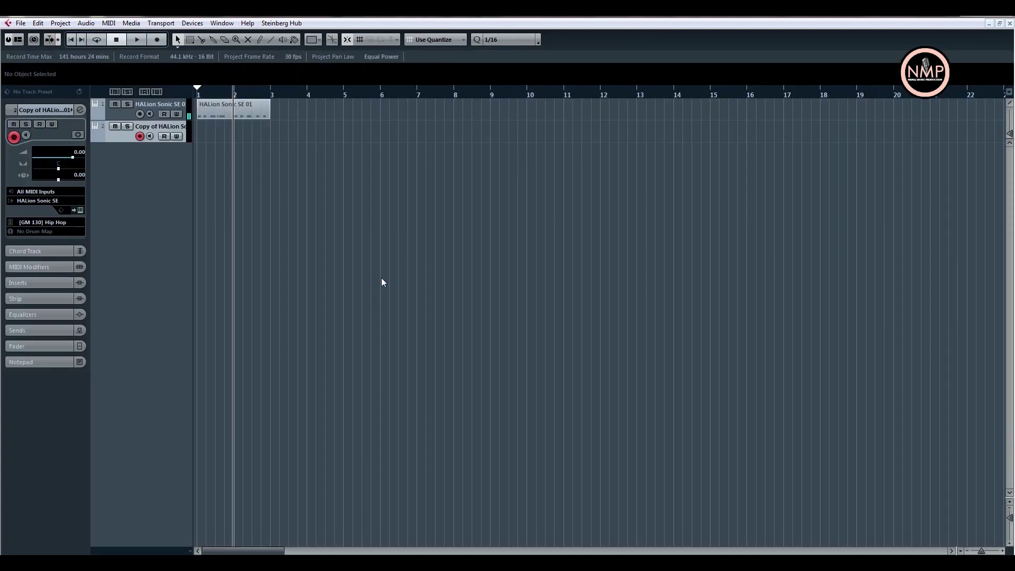
pyautogui.click(216, 93)
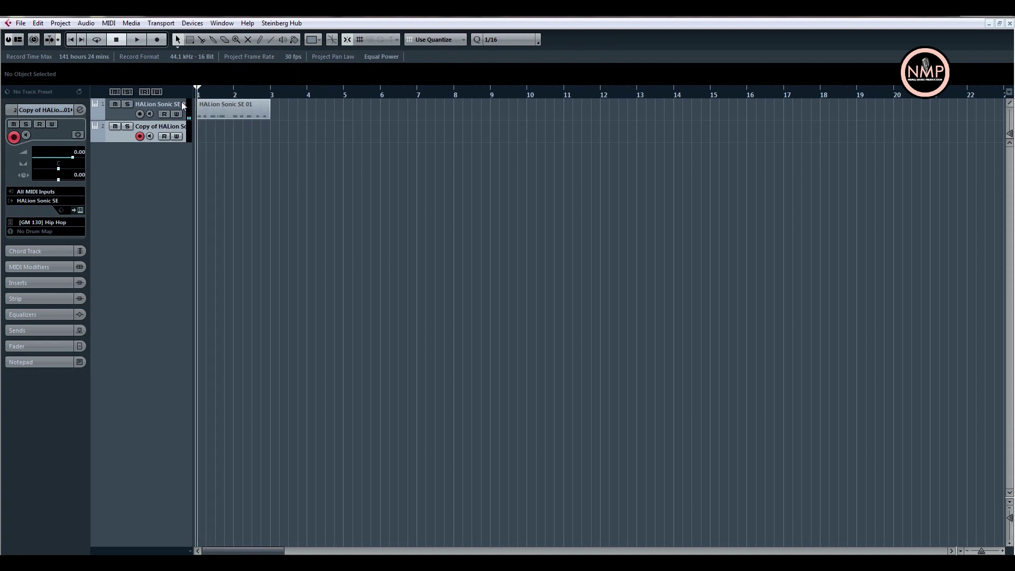
pyautogui.doubleClick(150, 106)
pyautogui.write('Kick')
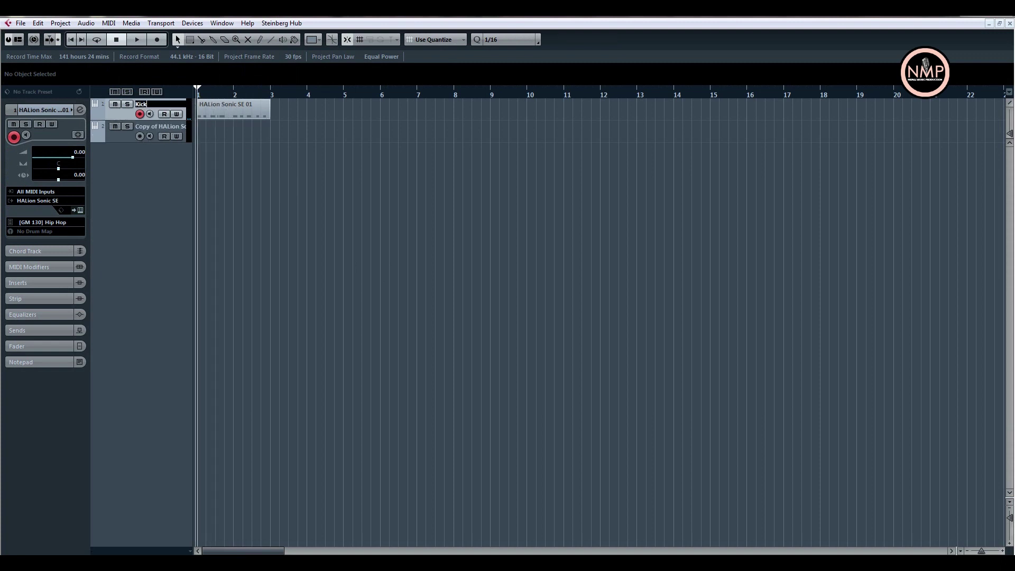
pyautogui.press('Return')
# Play the project, record-arm the second track, and select the Kick part.
pyautogui.press('space')
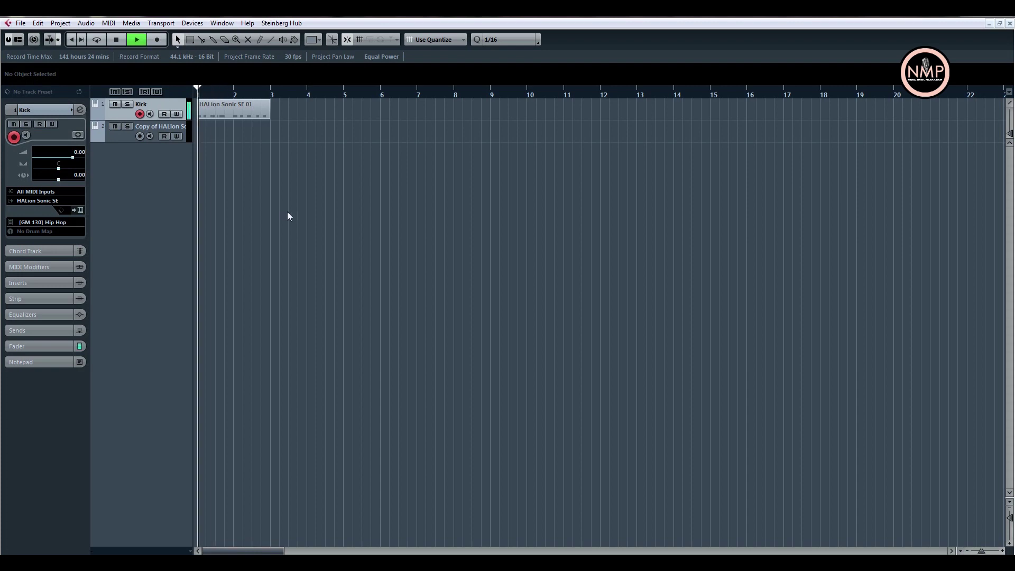
pyautogui.click(123, 136)
pyautogui.press('space')
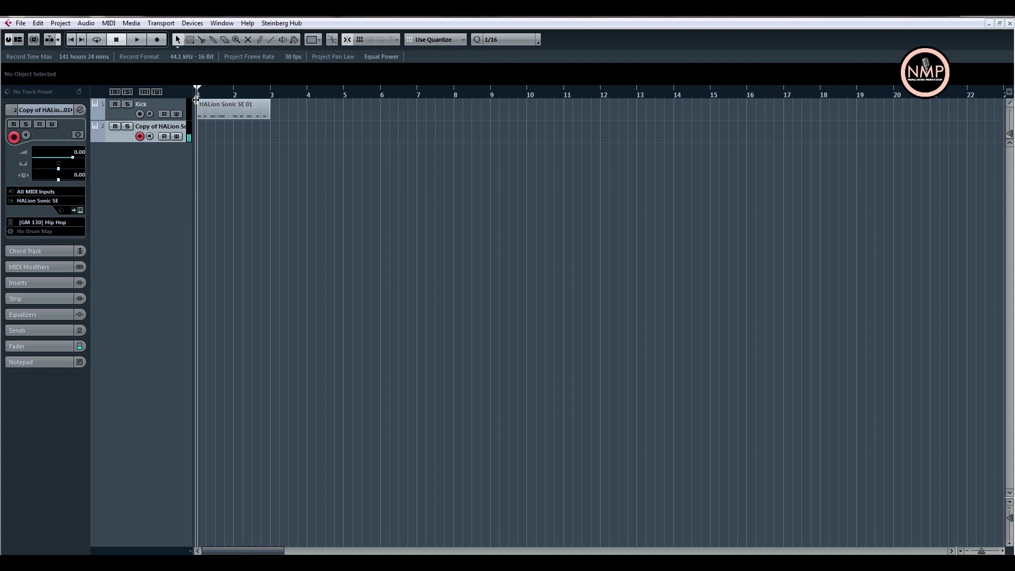
pyautogui.click(224, 110)
# Repeat the Kick part through bar 9 and start recording on track 2.
pyautogui.hotkey('ctrl', 'd')
pyautogui.hotkey('ctrl', 'd')
pyautogui.hotkey('ctrl', 'd')
pyautogui.click(310, 233)
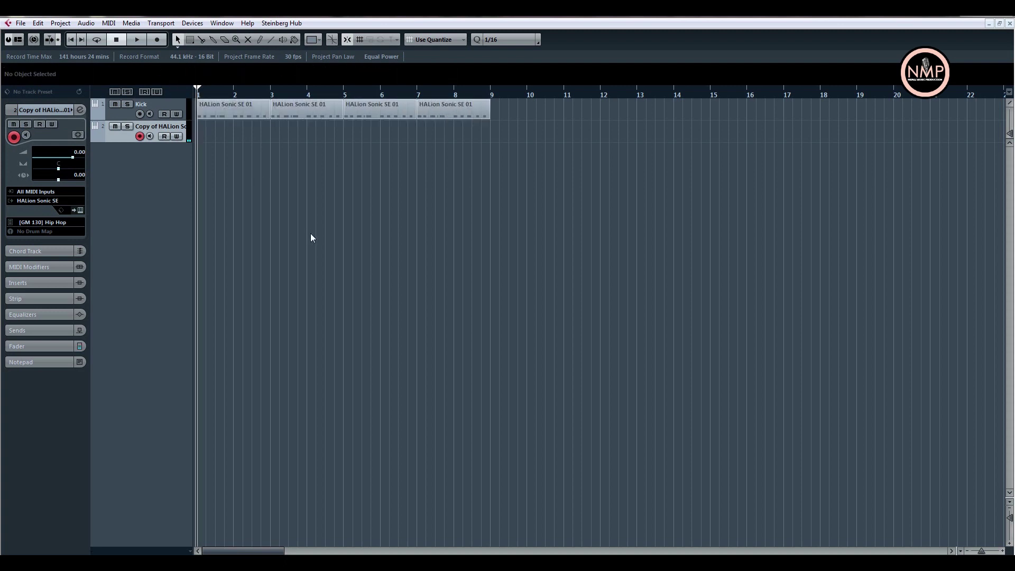
pyautogui.press('space')
pyautogui.press('space')
pyautogui.press('KP_Multiply')
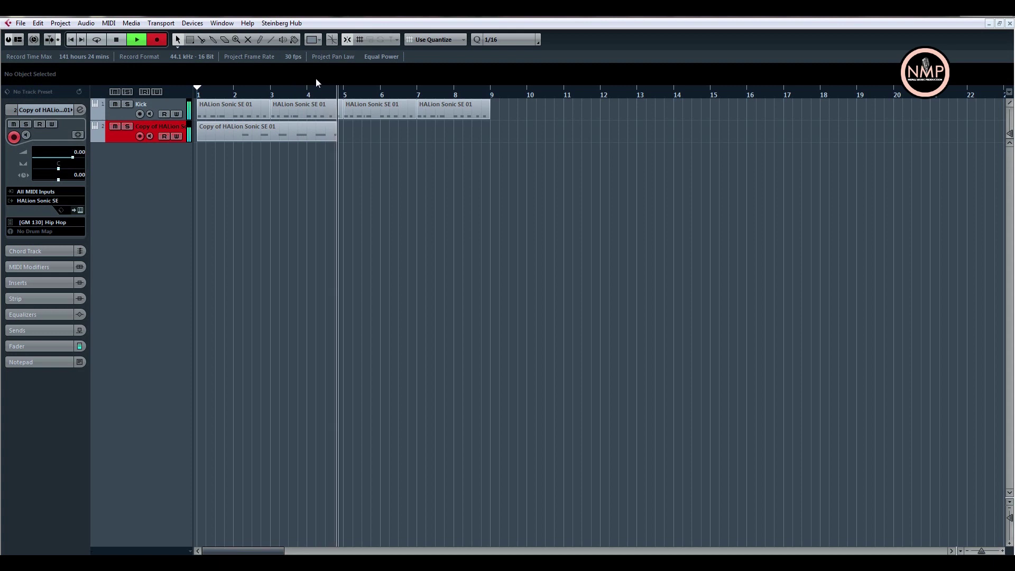
# Stop recording, inspect the new part's notes, and test splitting and erasing it.
pyautogui.press('space')
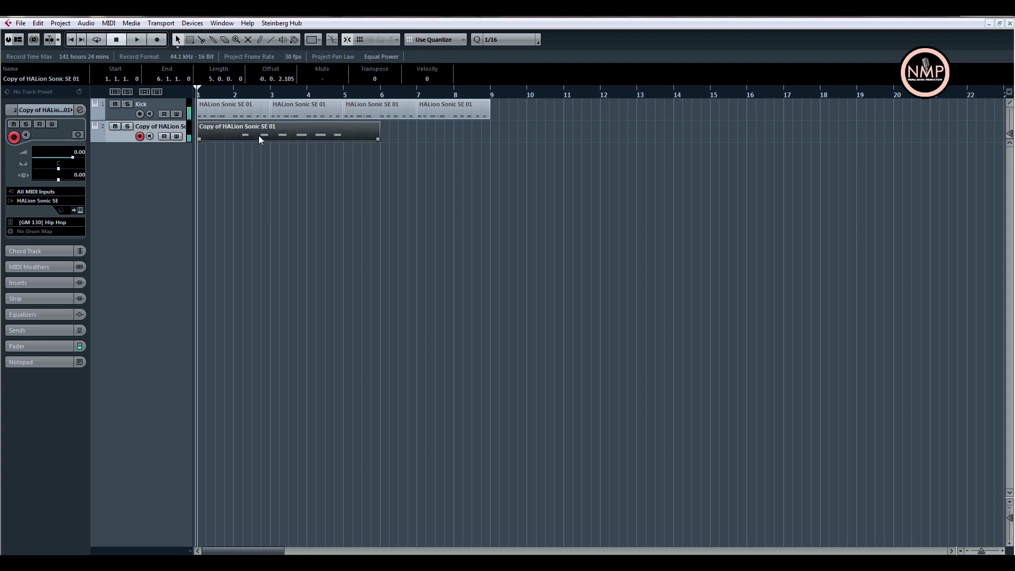
pyautogui.doubleClick(259, 136)
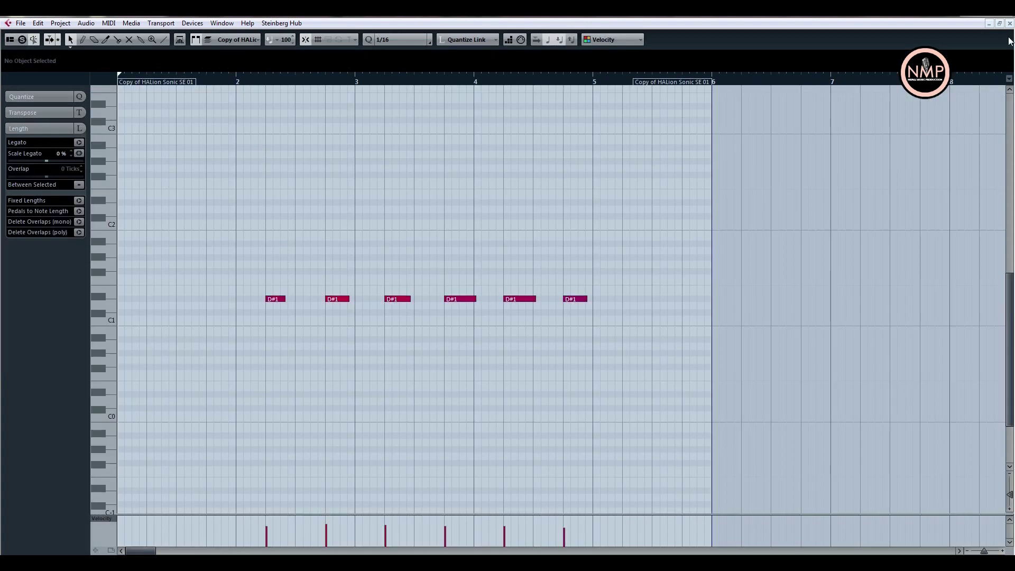
pyautogui.press('Escape')
pyautogui.rightClick(356, 291)
pyautogui.click(350, 291)
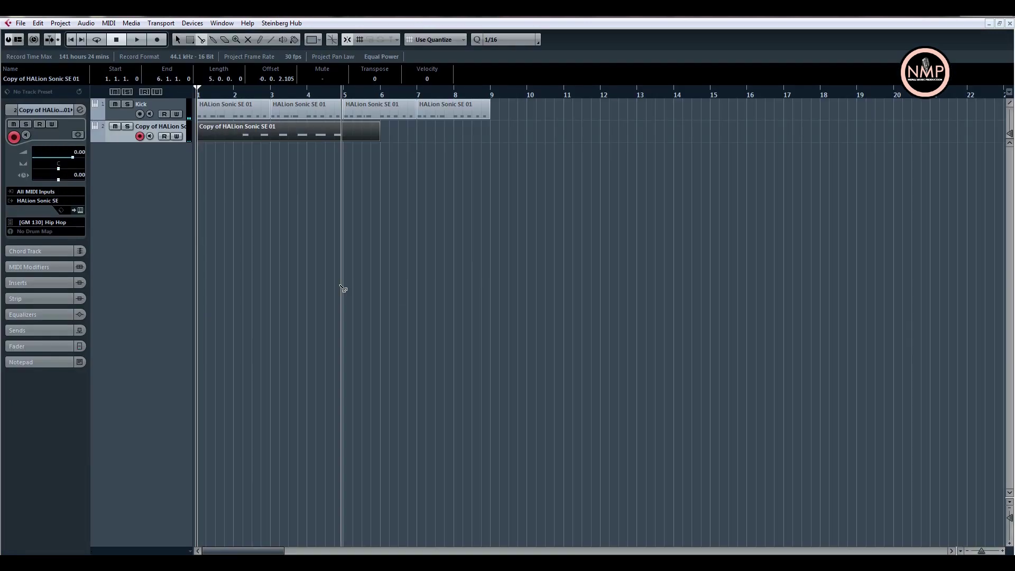
pyautogui.click(243, 143)
pyautogui.rightClick(255, 180)
pyautogui.click(255, 180)
pyautogui.click(218, 127)
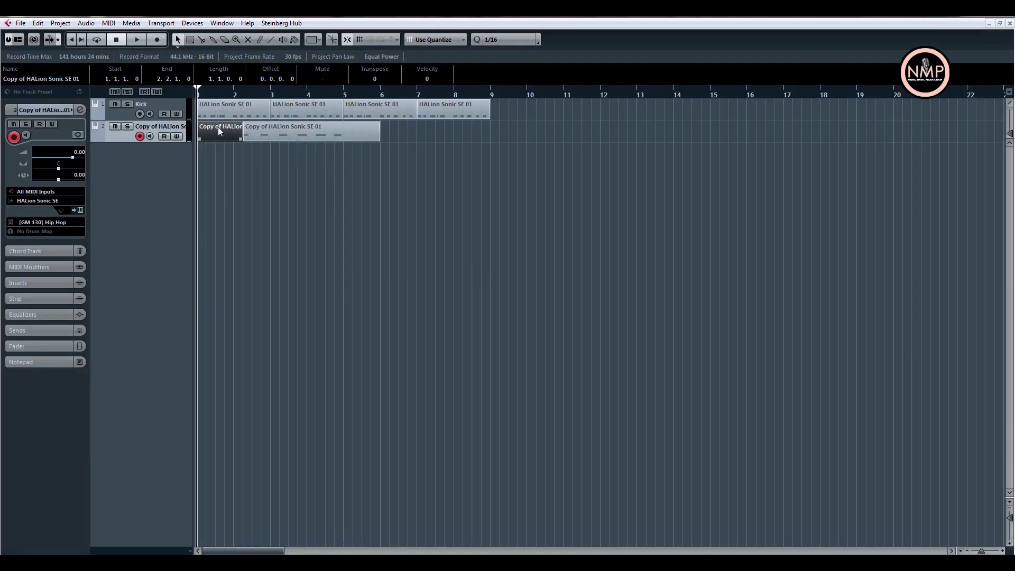
pyautogui.press('Delete')
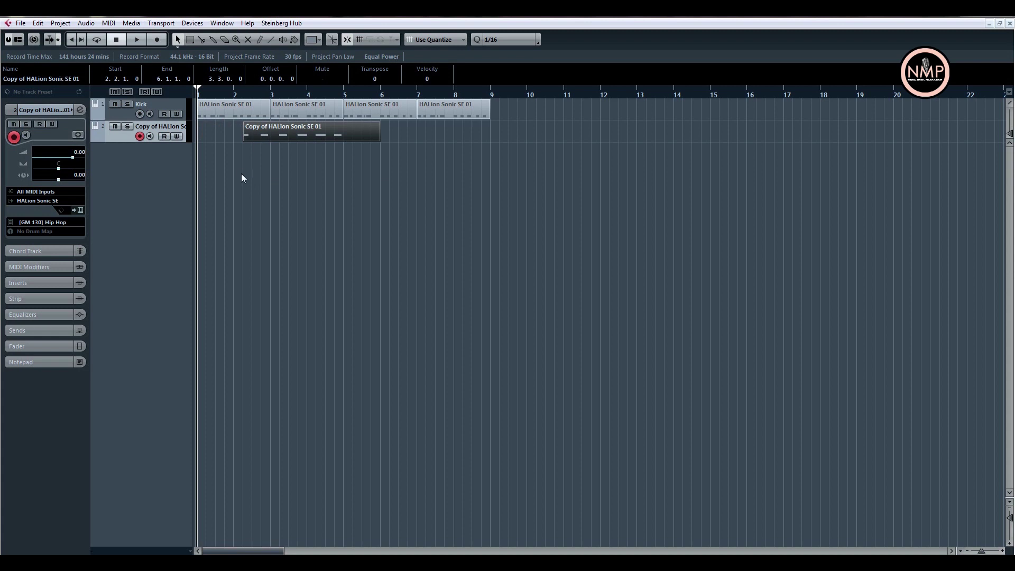
pyautogui.hotkey('ctrl', 'z')
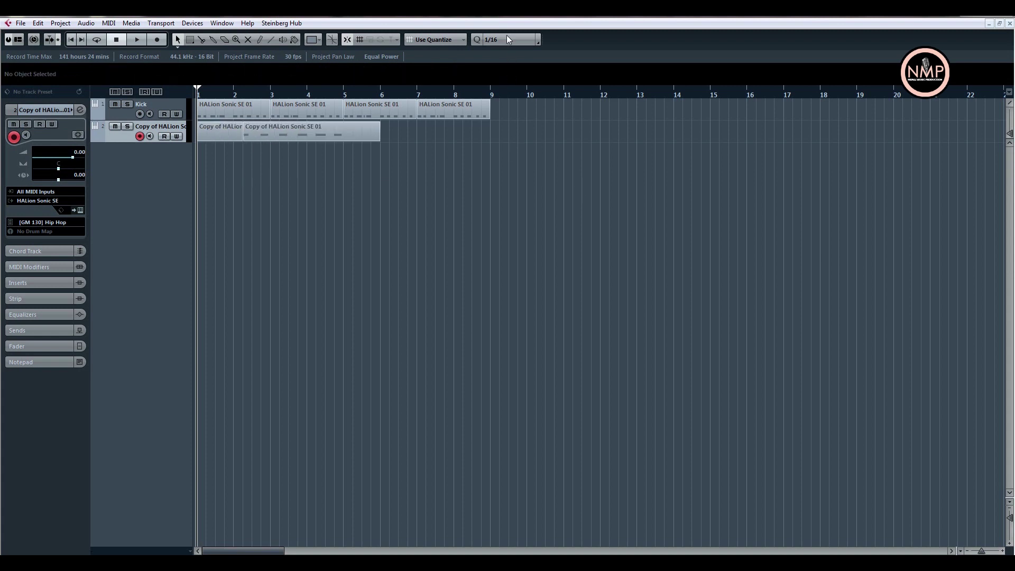
# Set grid snapping to whole bars and undo a trial join of the pieces.
pyautogui.click(506, 39)
pyautogui.click(508, 53)
pyautogui.rightClick(349, 185)
pyautogui.click(344, 184)
pyautogui.click(226, 132)
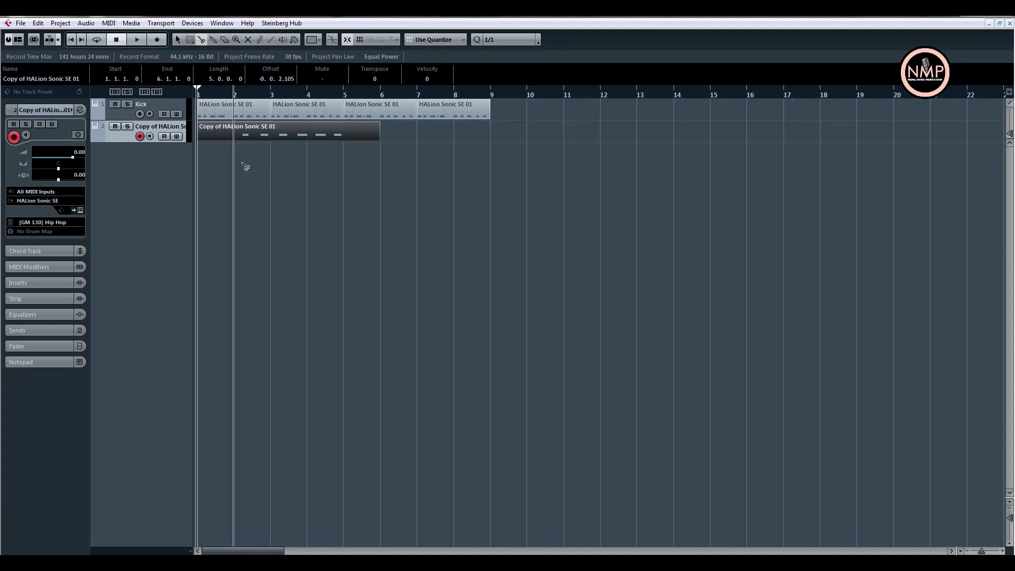
pyautogui.rightClick(247, 180)
pyautogui.click(246, 178)
pyautogui.hotkey('ctrl', 'z')
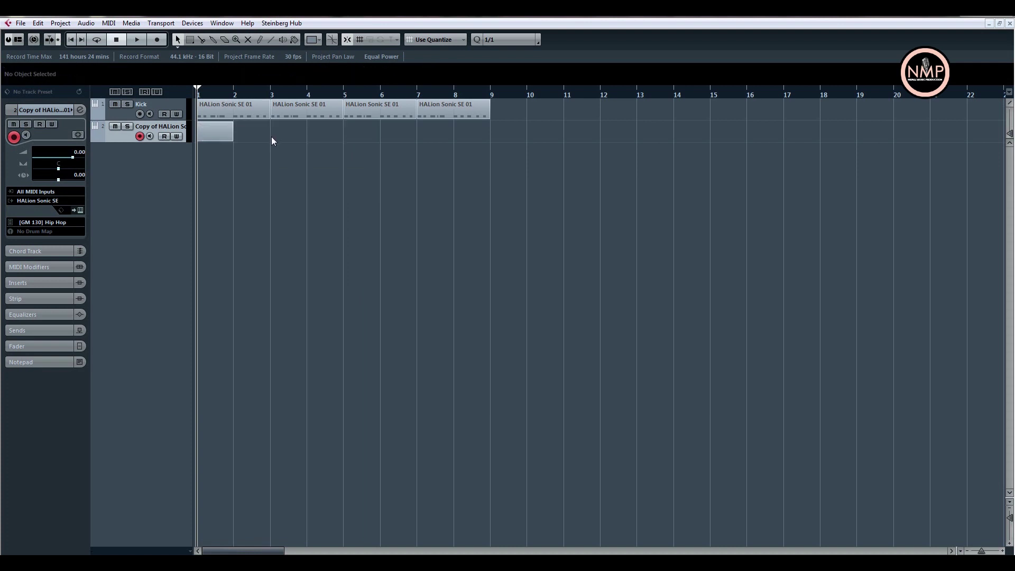
pyautogui.hotkey('ctrl', 'z')
# Move the recorded part to bar 1 and raise track 2's volume to 4.60.
pyautogui.click(226, 134)
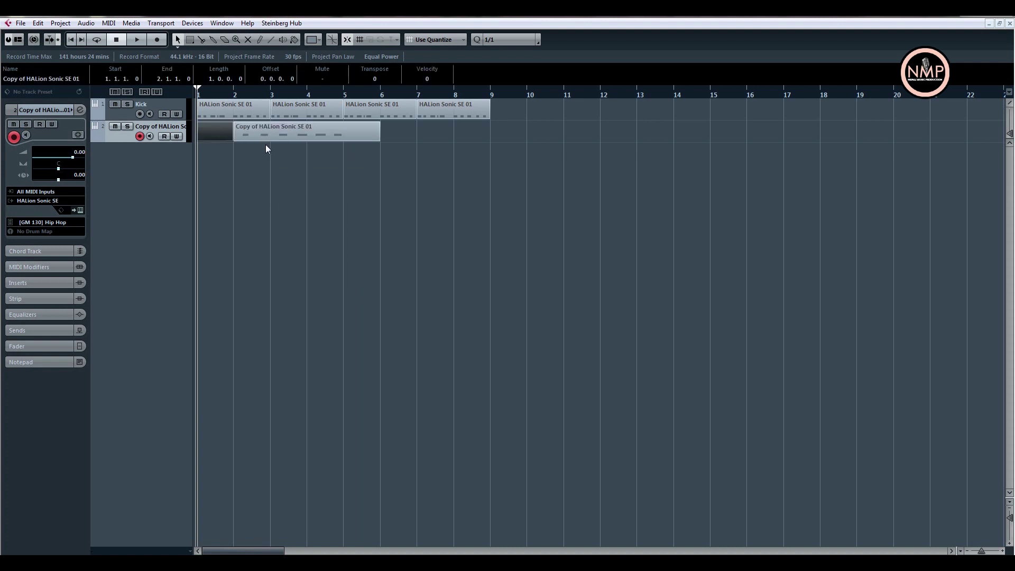
pyautogui.moveTo(264, 134); pyautogui.dragTo(224, 135)
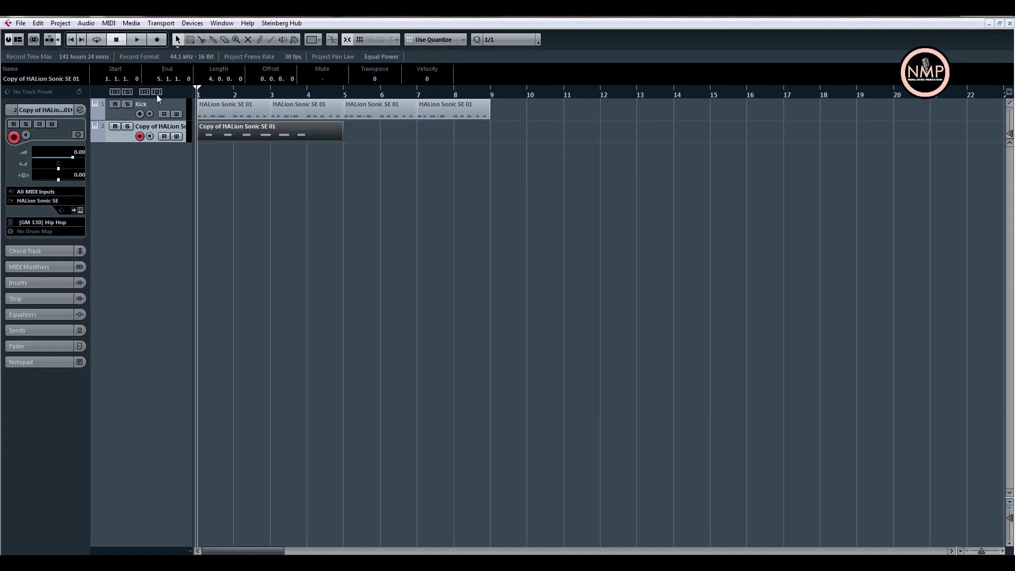
pyautogui.press('space')
pyautogui.click(395, 228)
pyautogui.rightClick(334, 174)
pyautogui.click(317, 147)
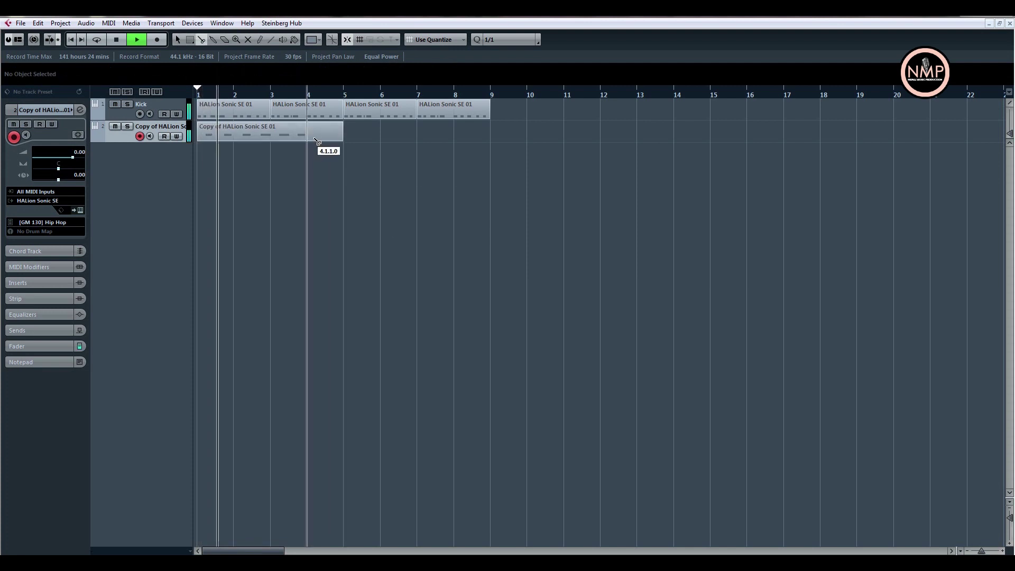
pyautogui.rightClick(334, 175)
pyautogui.click(334, 175)
pyautogui.moveTo(69, 163); pyautogui.dragTo(73, 157)
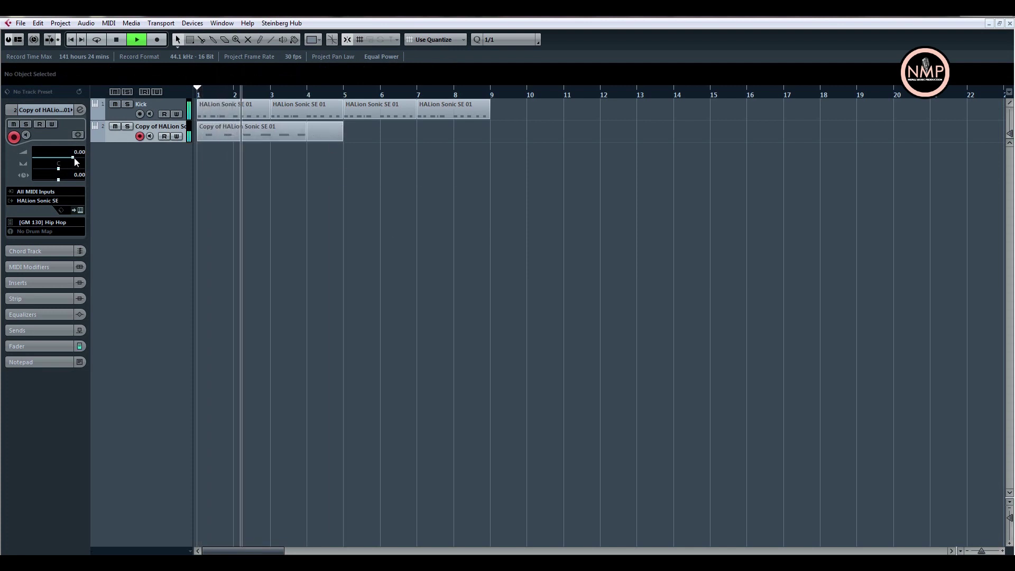
# Duplicate both tracks' parts to fill bars 1–13, then open the save dialog.
pyautogui.click(331, 134)
pyautogui.click(242, 139)
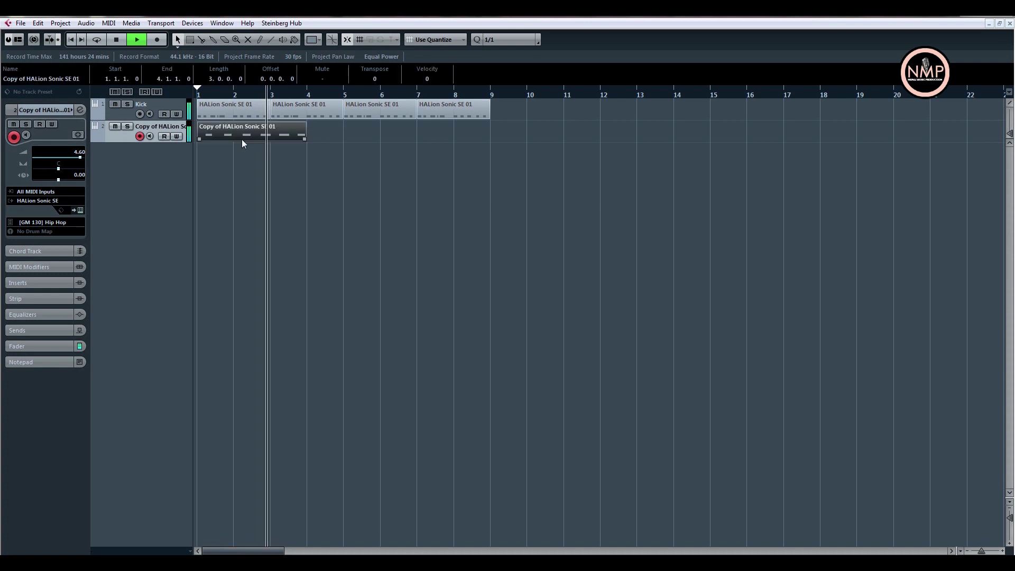
pyautogui.hotkey('ctrl', 'd')
pyautogui.hotkey('ctrl', 'd')
pyautogui.click(468, 116)
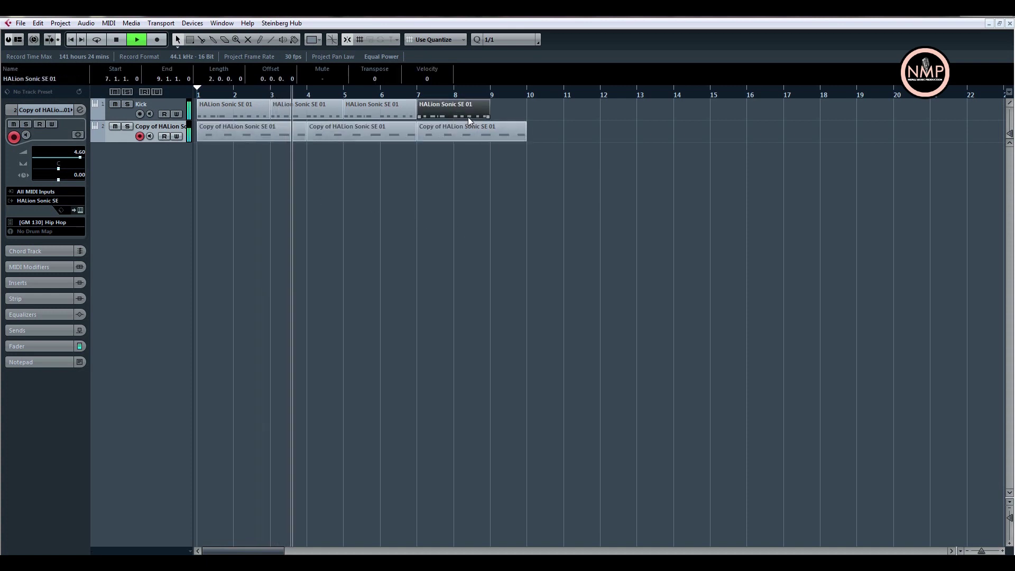
pyautogui.hotkey('ctrl', 'd')
pyautogui.keyDown('shift'); pyautogui.click(482, 137); pyautogui.keyUp('shift')
pyautogui.hotkey('ctrl', 'd')
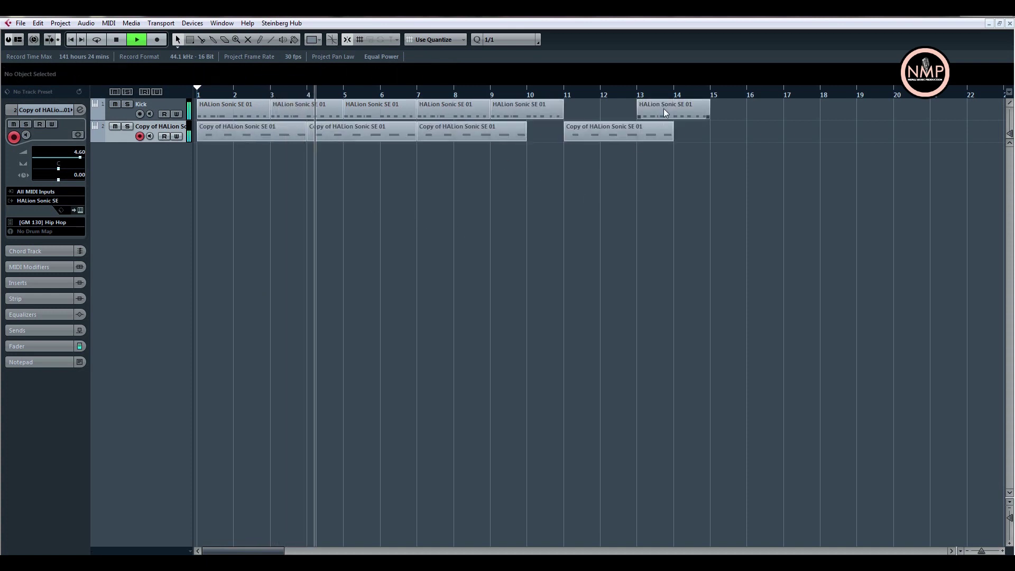
pyautogui.moveTo(664, 109)
pyautogui.mouseDown()
pyautogui.moveTo(590, 109)
pyautogui.moveTo(559, 141)
pyautogui.mouseUp()
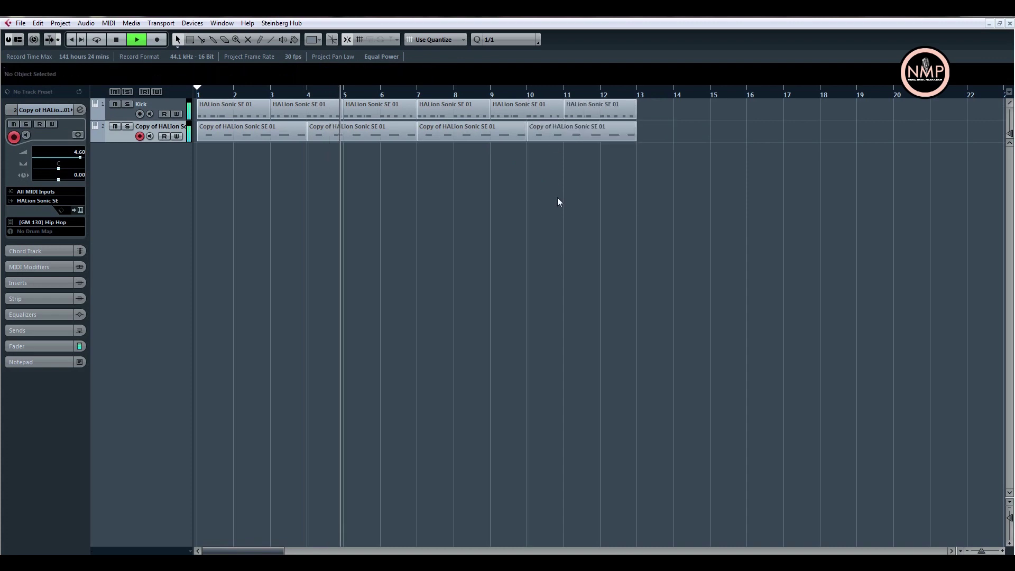
pyautogui.hotkey('ctrl', 's')
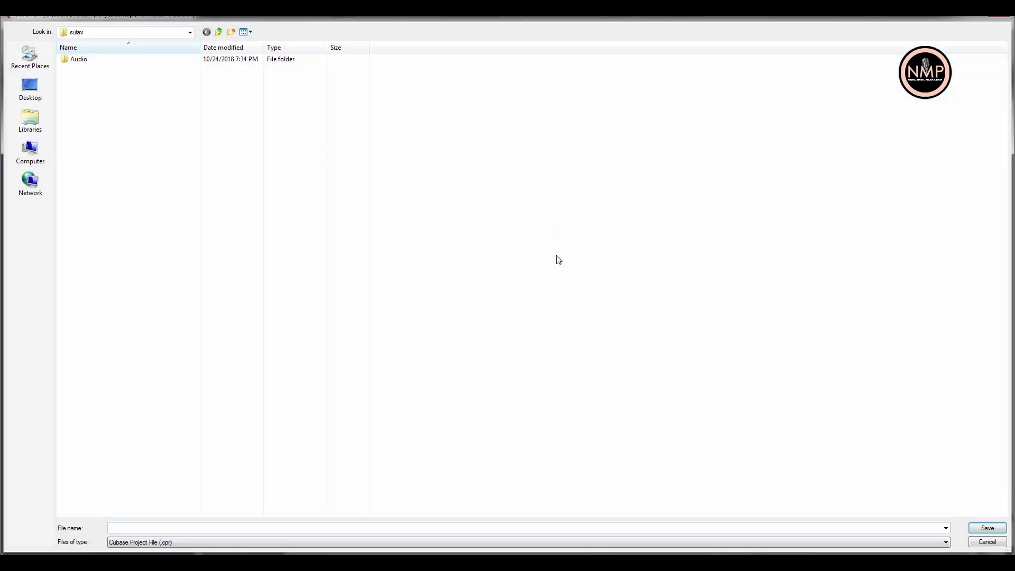
pyautogui.write('Project')
# Confirm saving the project as 'Project', then stop playback.
pyautogui.press('Return')
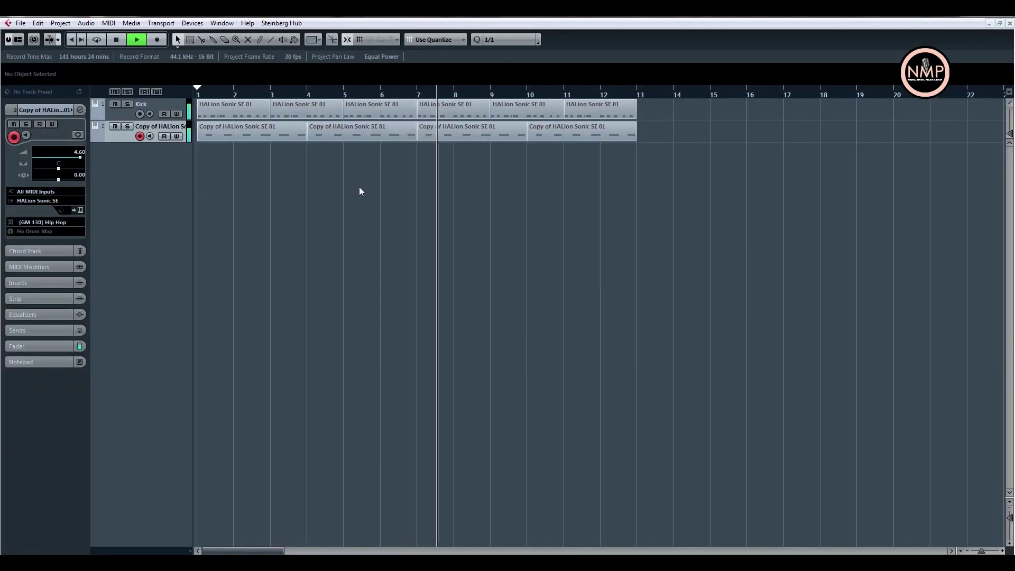
pyautogui.press('space')
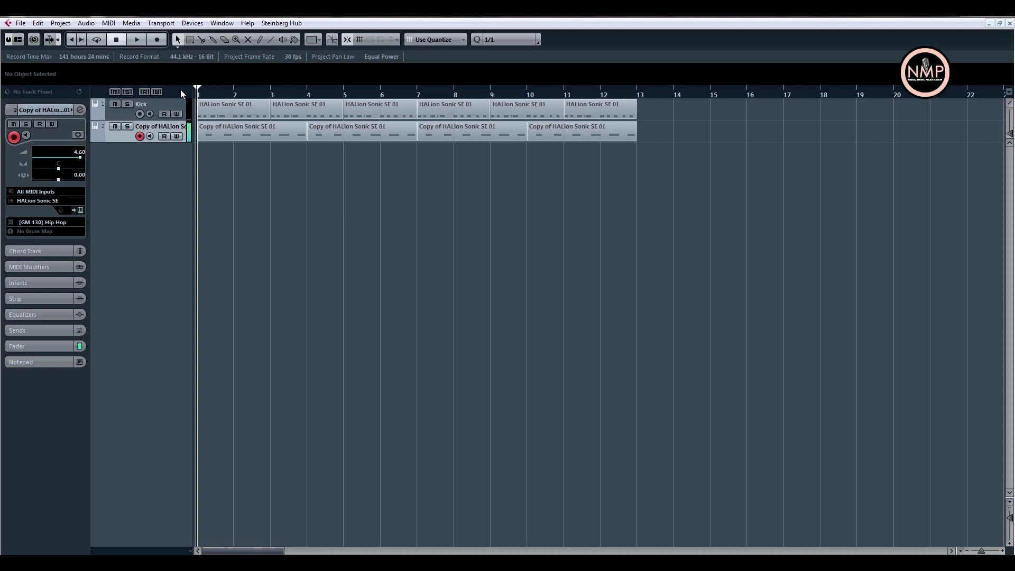
# Duplicate track 2 into a third track and delete its copied parts.
pyautogui.rightClick(123, 142)
pyautogui.click(159, 170)
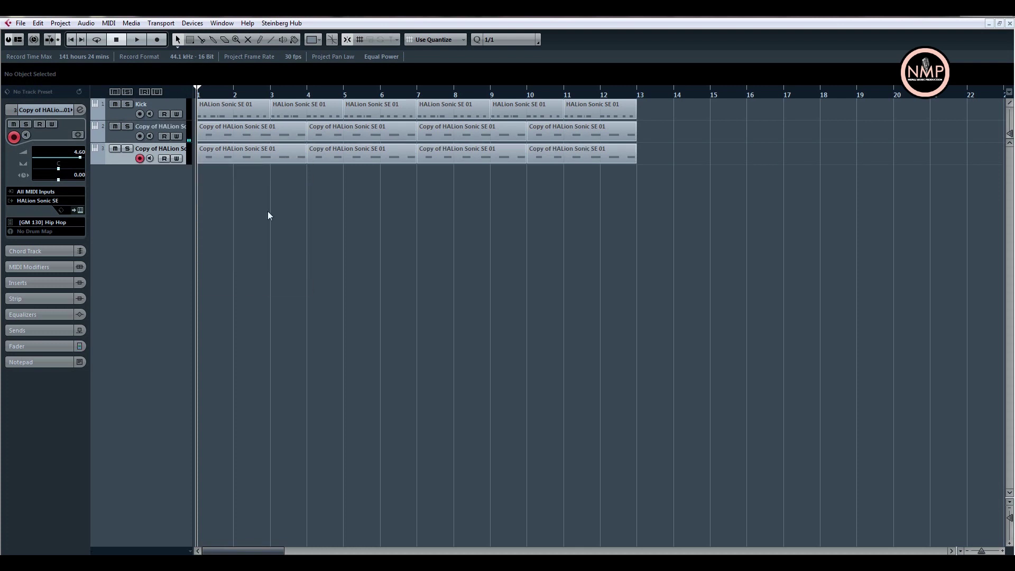
pyautogui.click(261, 158)
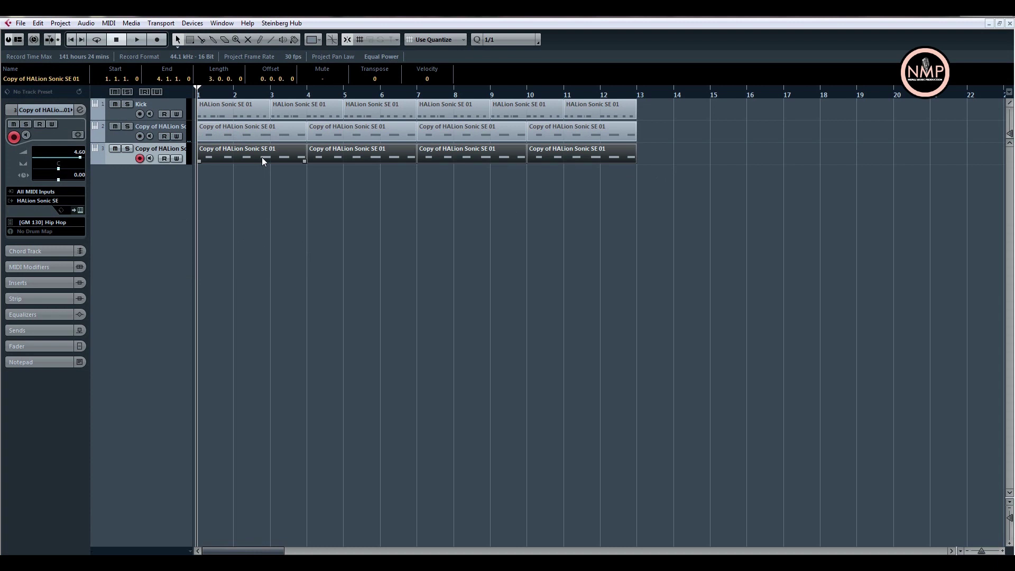
pyautogui.press('Delete')
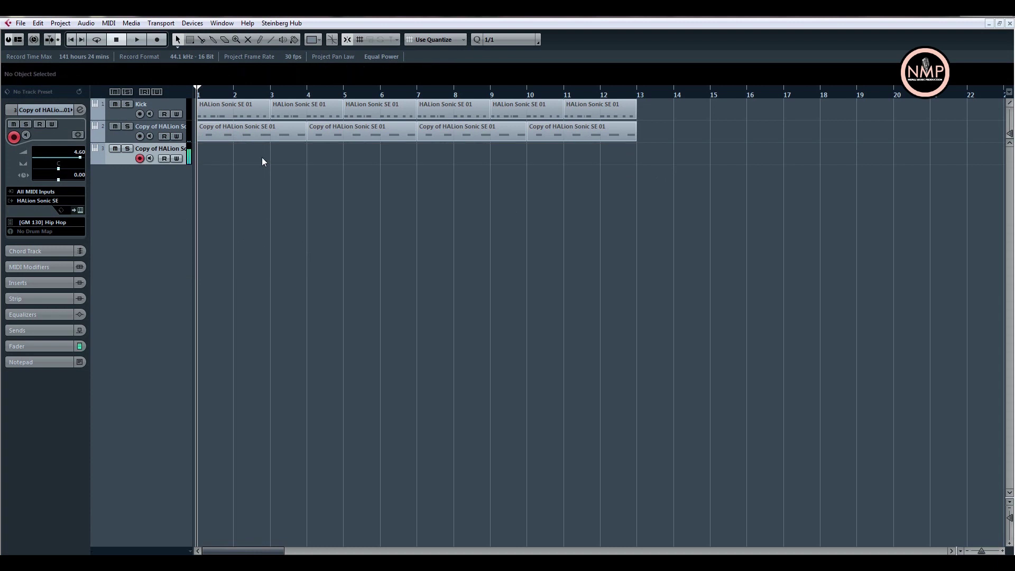
# Record a new rapid-note drum part on track 3 and open it for editing.
pyautogui.press('KP_Multiply')
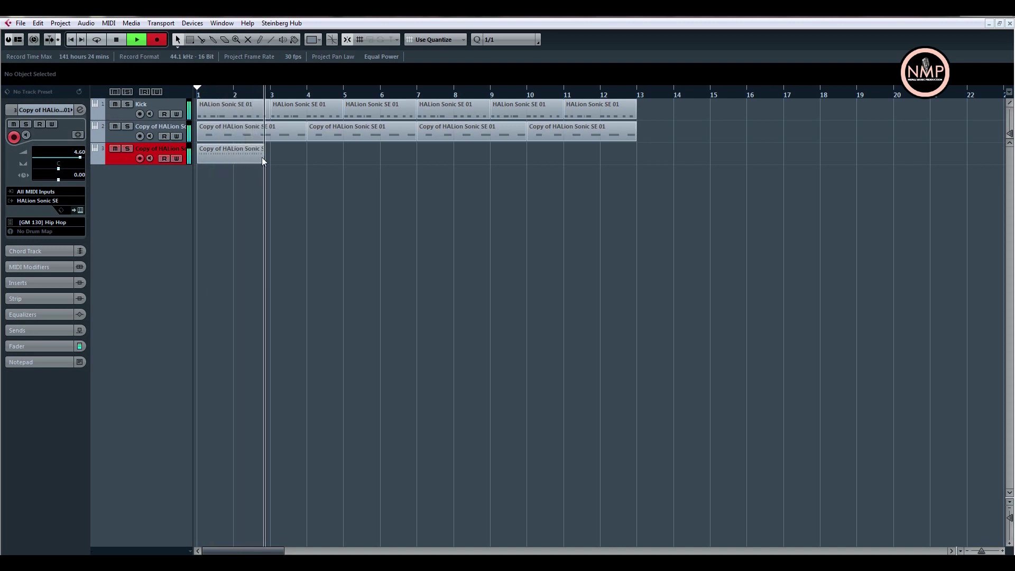
pyautogui.press('space')
pyautogui.press('space')
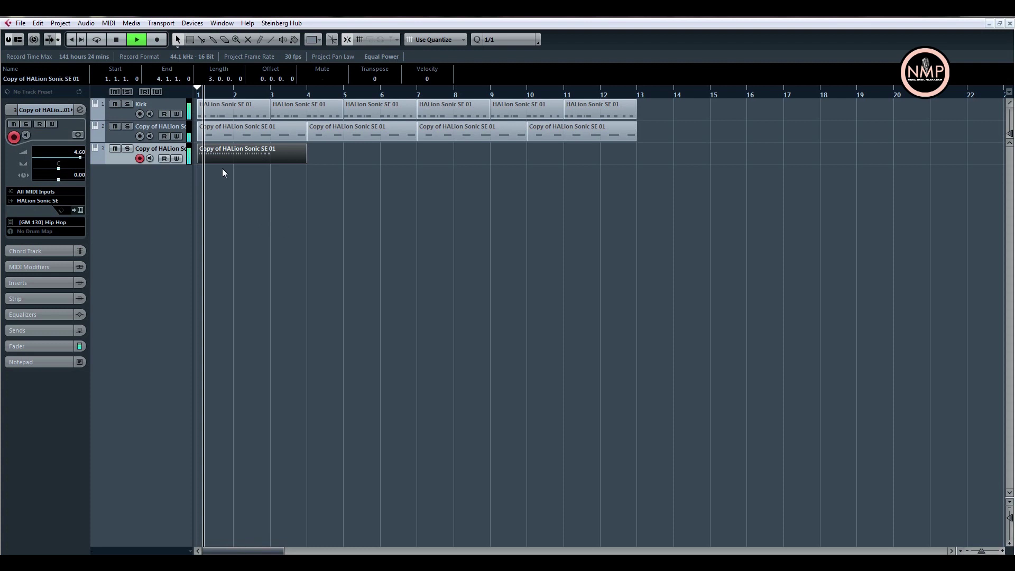
pyautogui.doubleClick(219, 155)
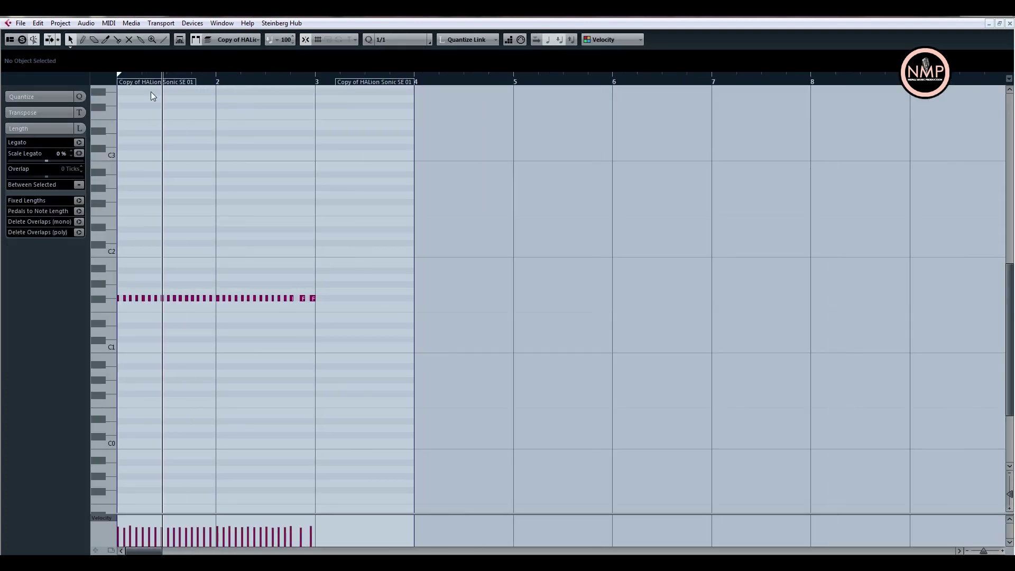
# Set the Key Editor grid to 1/16, zoom into the first bars, and audition the roll.
pyautogui.press('space')
pyautogui.click(457, 39)
pyautogui.click(695, 143)
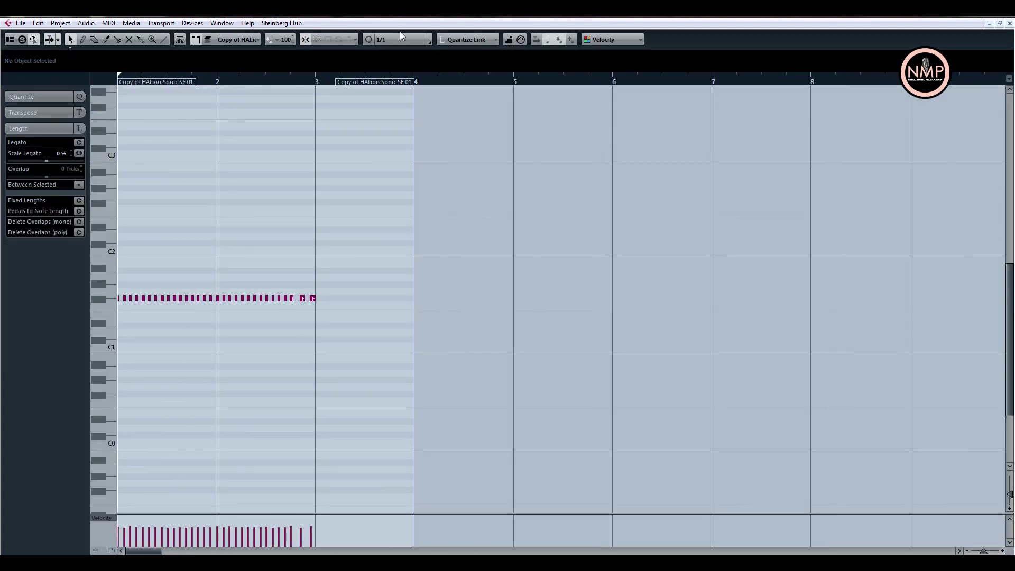
pyautogui.click(399, 40)
pyautogui.click(406, 104)
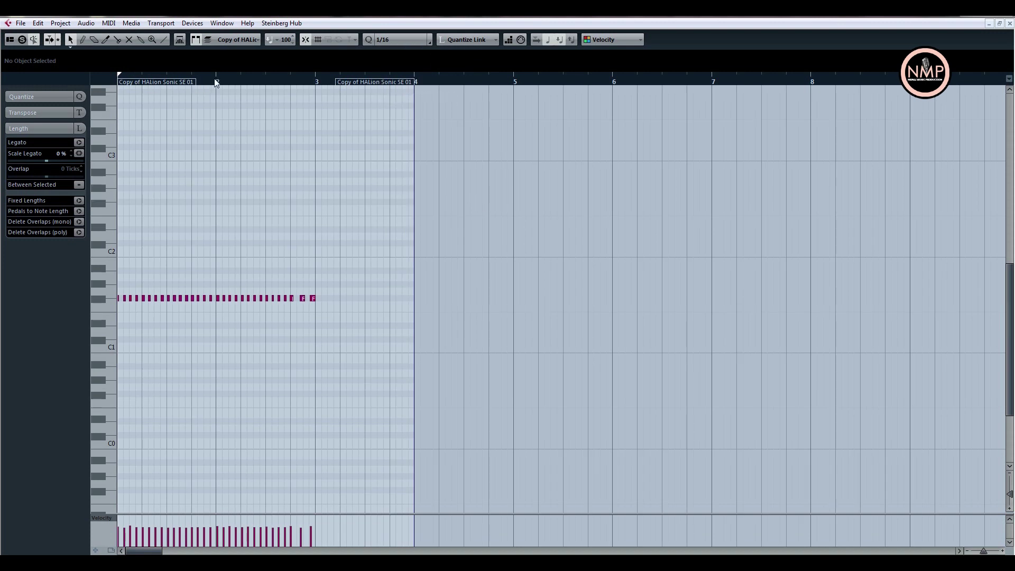
pyautogui.press('h')
pyautogui.press('h')
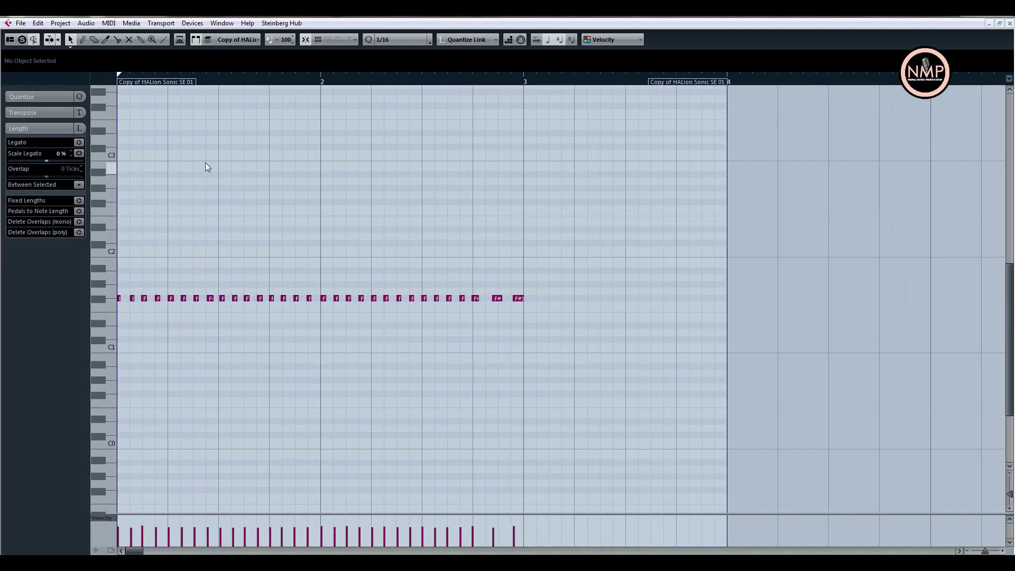
pyautogui.hotkey('ctrl', 'a')
pyautogui.click(322, 196)
pyautogui.press('space')
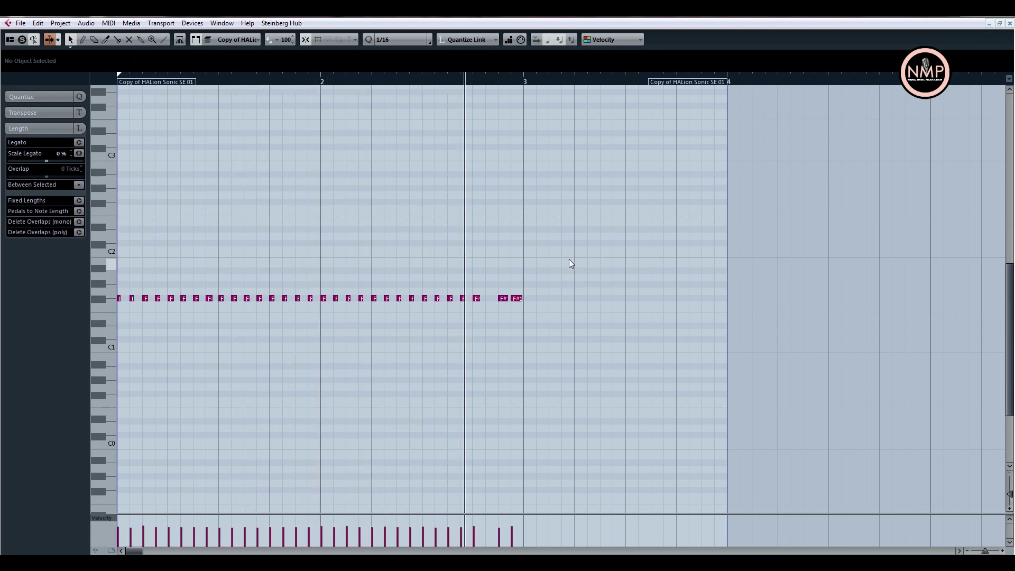
# Delete the two trailing F# notes and close the Key Editor.
pyautogui.moveTo(553, 280); pyautogui.dragTo(496, 302)
pyautogui.press('Delete')
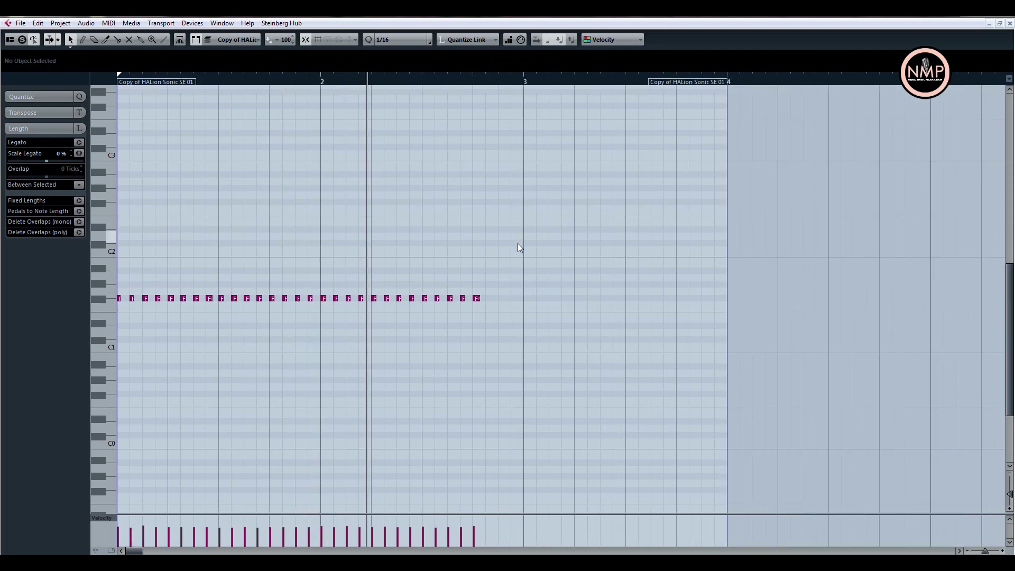
pyautogui.press('space')
pyautogui.click(999, 22)
pyautogui.click(692, 44)
# With the grid on whole bars, trim the track 3 part to bar 1 and repeat it with Ctrl+D.
pyautogui.rightClick(315, 222)
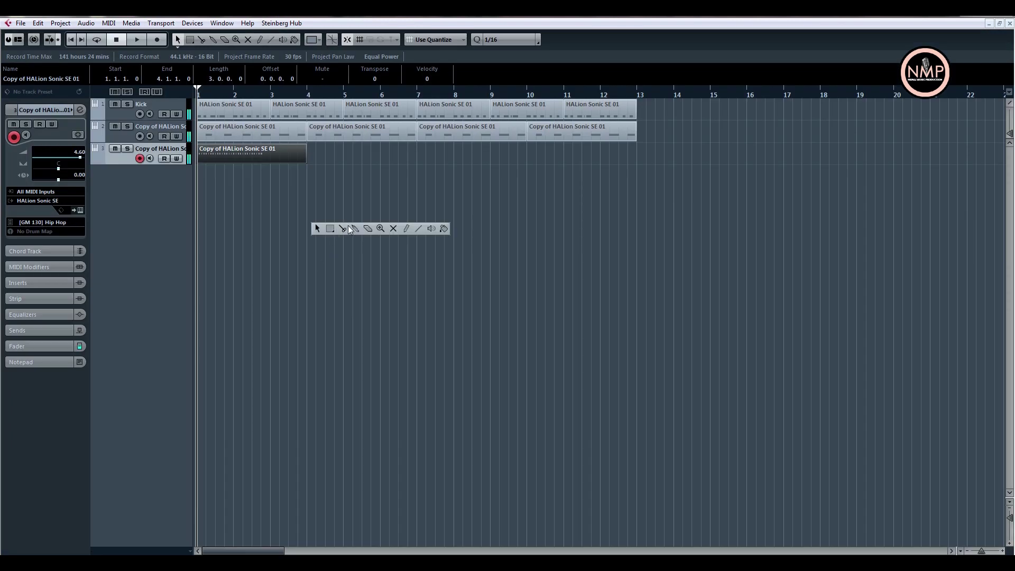
pyautogui.click(508, 39)
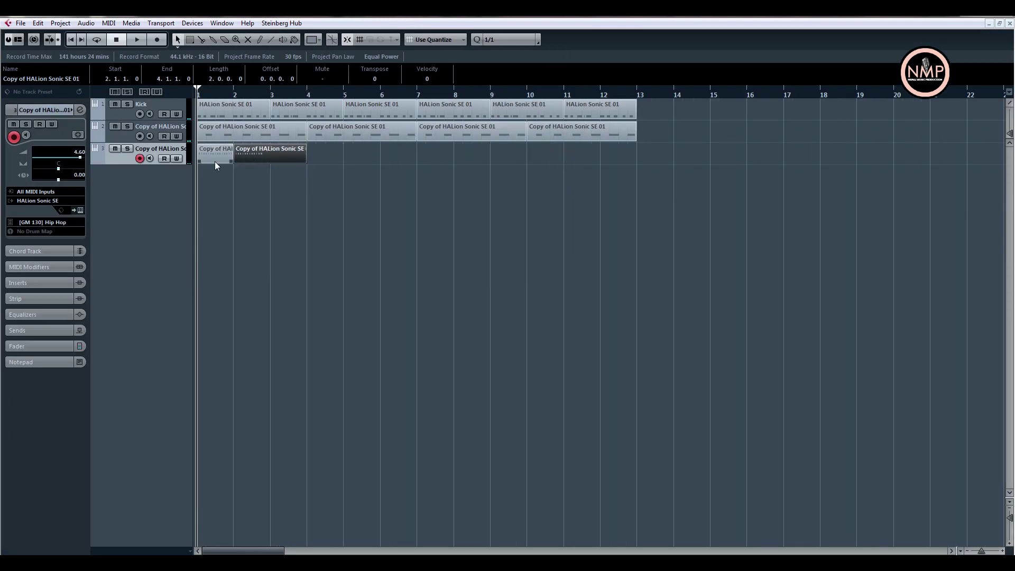
pyautogui.moveTo(239, 161); pyautogui.dragTo(212, 161)
pyautogui.hotkey('ctrl', 'd')
pyautogui.hotkey('ctrl', 'd')
pyautogui.hotkey('ctrl', 'd')
pyautogui.hotkey('ctrl', 'd')
pyautogui.hotkey('ctrl', 'd')
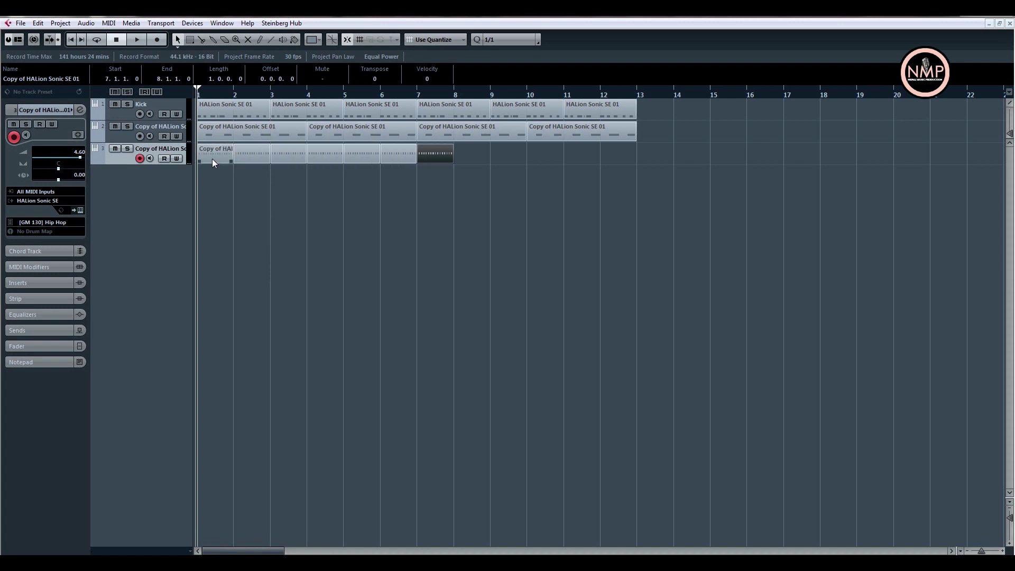
pyautogui.hotkey('ctrl', 'd')
pyautogui.hotkey('ctrl', 'd')
pyautogui.hotkey('ctrl', 'd')
pyautogui.hotkey('ctrl', 'd')
pyautogui.hotkey('ctrl', 'd')
# Deselect the parts and play the beat back to check the repeated roll.
pyautogui.click(277, 191)
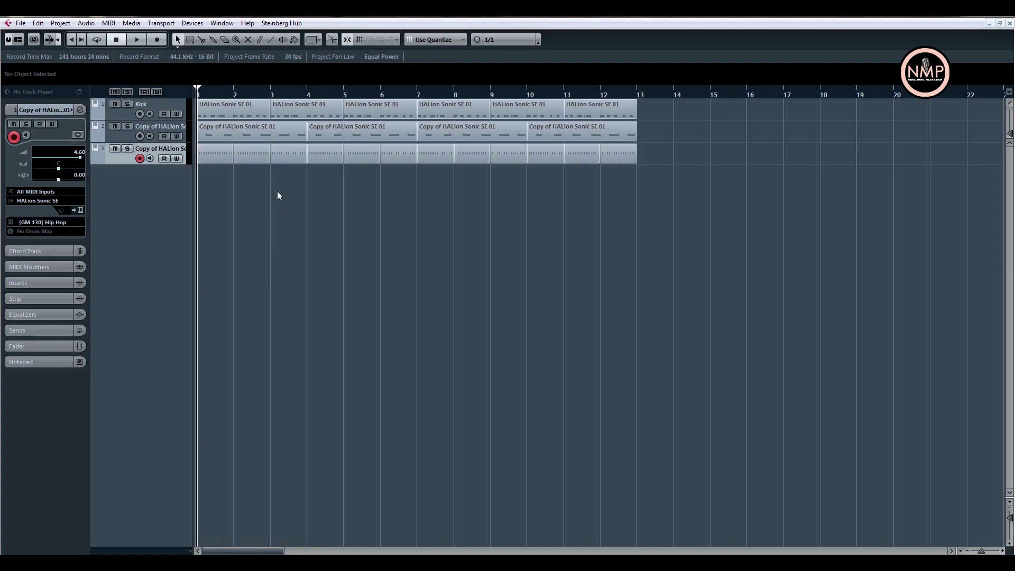
pyautogui.press('space')
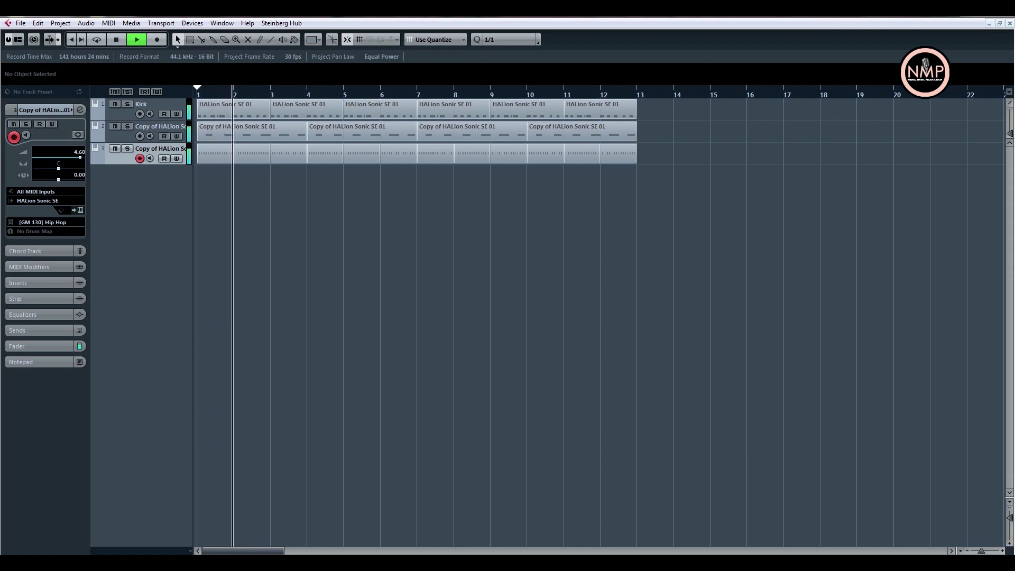
pyautogui.press('space')
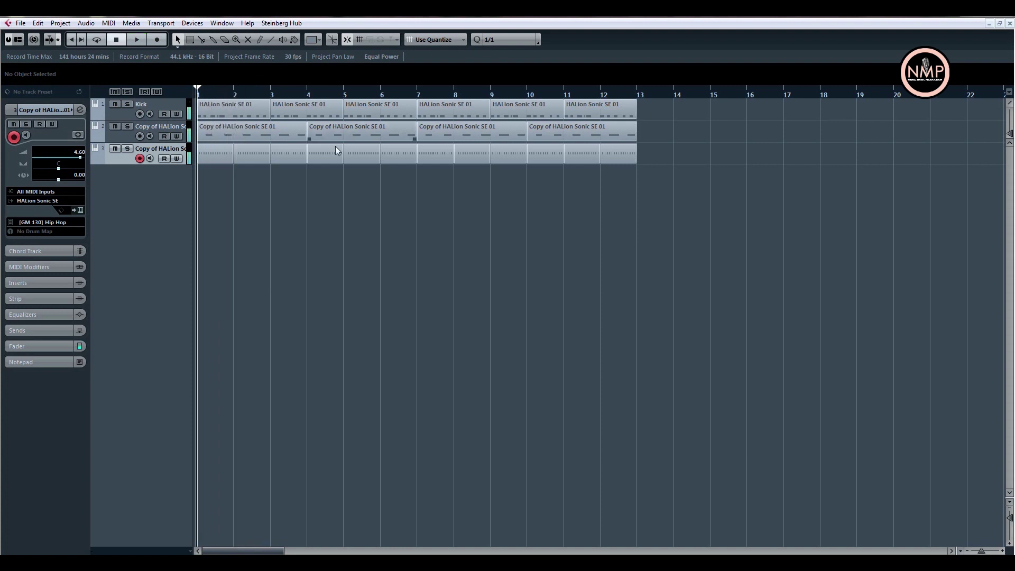
pyautogui.doubleClick(164, 127)
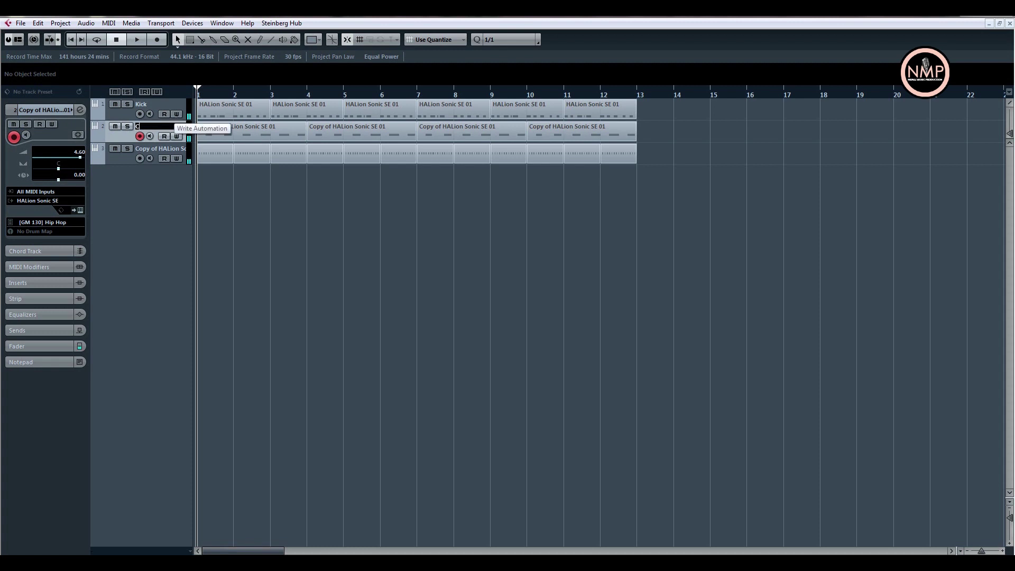
pyautogui.write('lap')
# Confirm track 2's name as Clap and rename track 3 to HH.
pyautogui.press('Return')
pyautogui.doubleClick(147, 148)
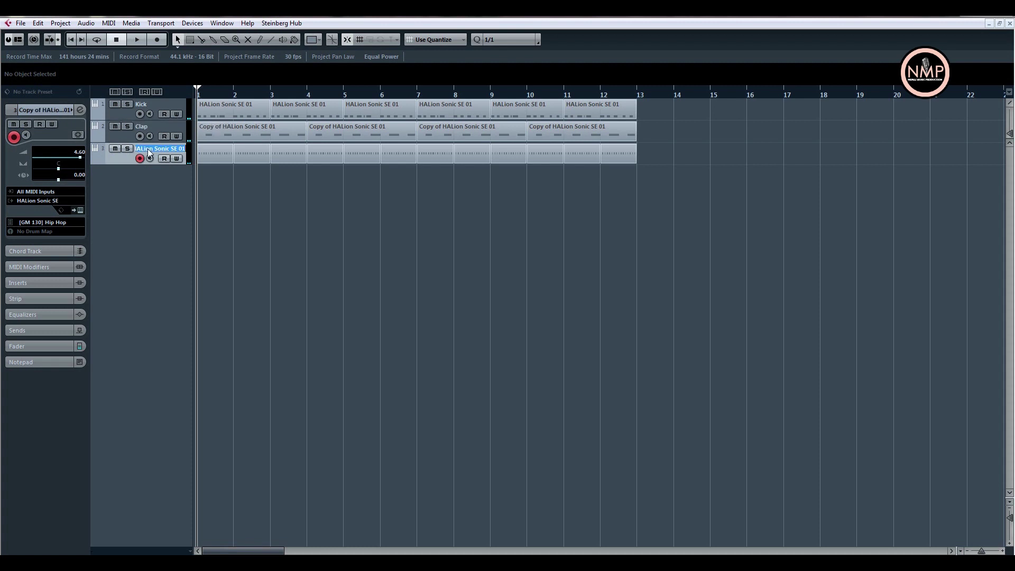
pyautogui.write('hi')
pyautogui.press('BackSpace')
pyautogui.press('BackSpace')
pyautogui.write('HH')
pyautogui.press('Return')
# Play the beat back while selecting the Clap and HH tracks.
pyautogui.press('space')
pyautogui.click(125, 138)
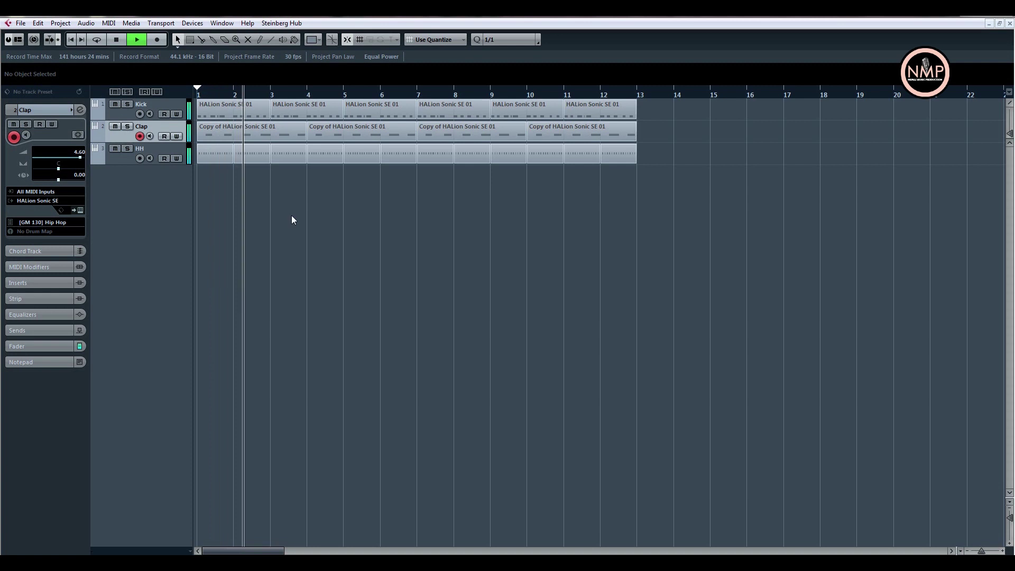
pyautogui.press('space')
pyautogui.click(116, 162)
pyautogui.rightClick(136, 185)
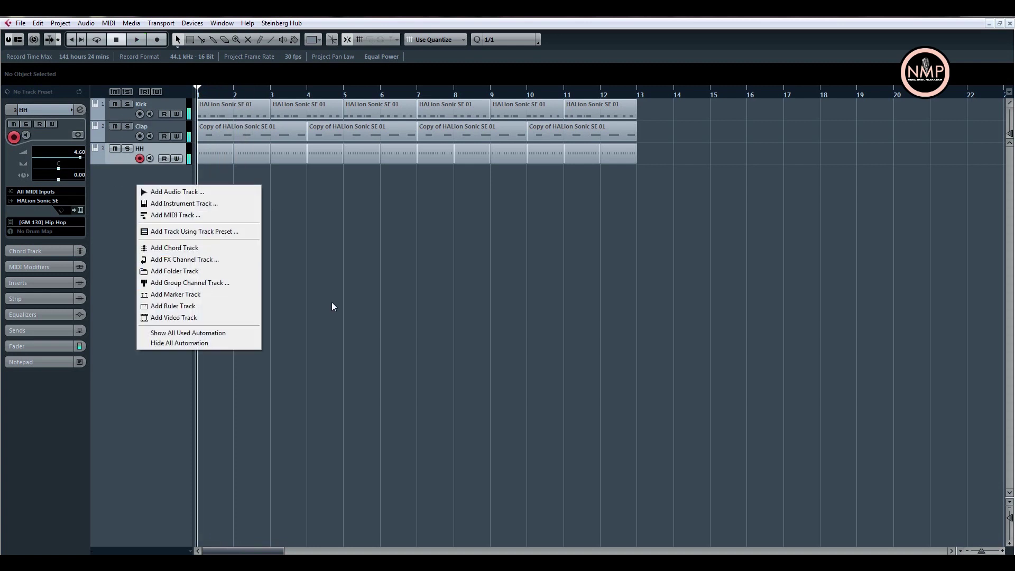
# Create an FX channel track using the RoomWorks SE reverb.
pyautogui.click(211, 259)
pyautogui.click(458, 301)
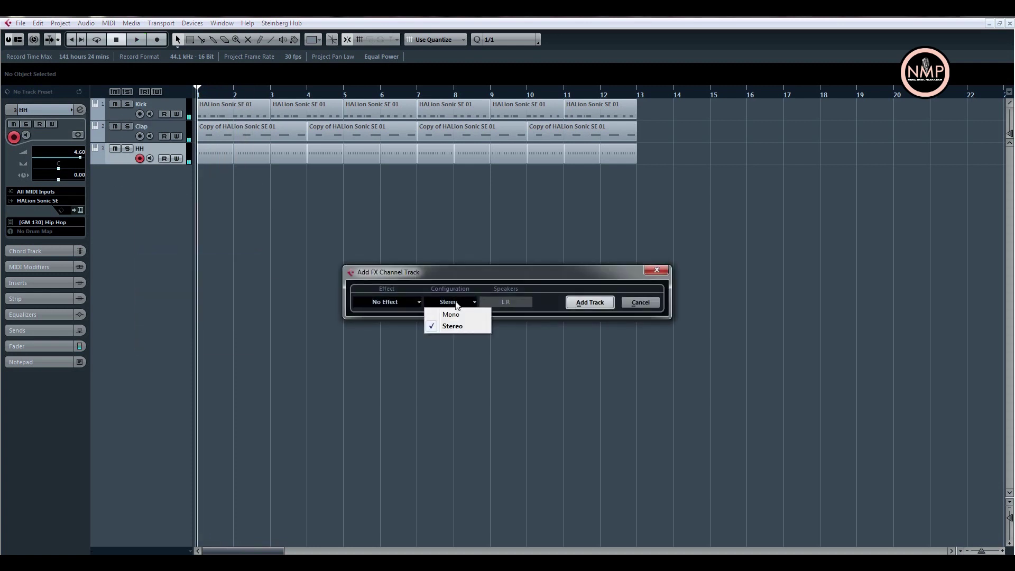
pyautogui.click(380, 301)
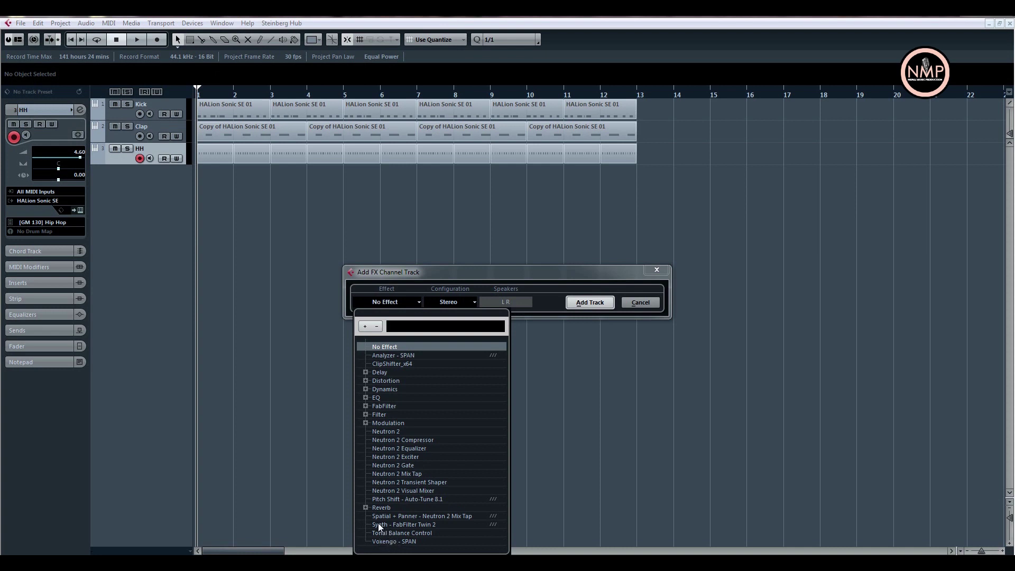
pyautogui.click(364, 507)
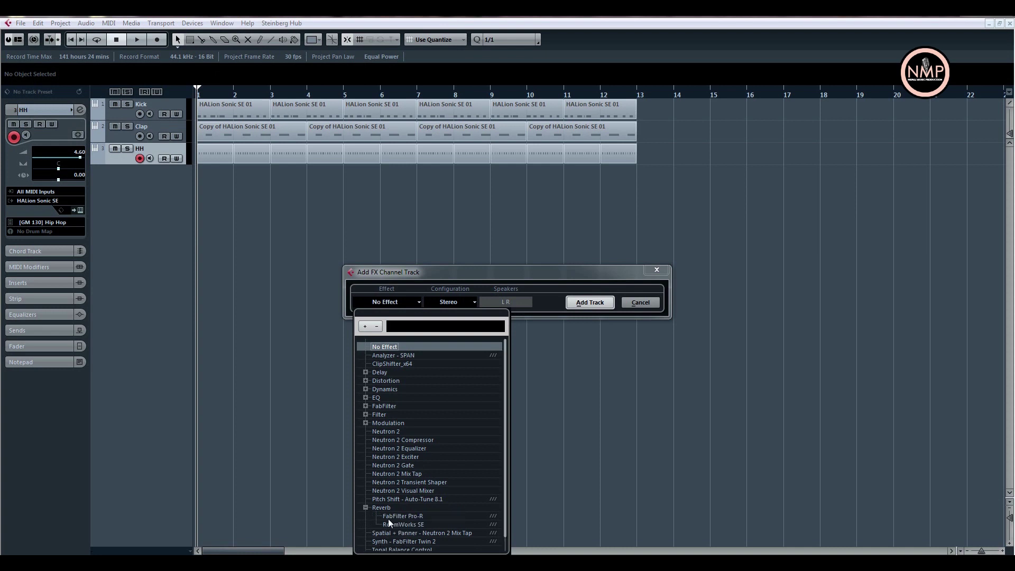
pyautogui.click(409, 524)
pyautogui.click(590, 302)
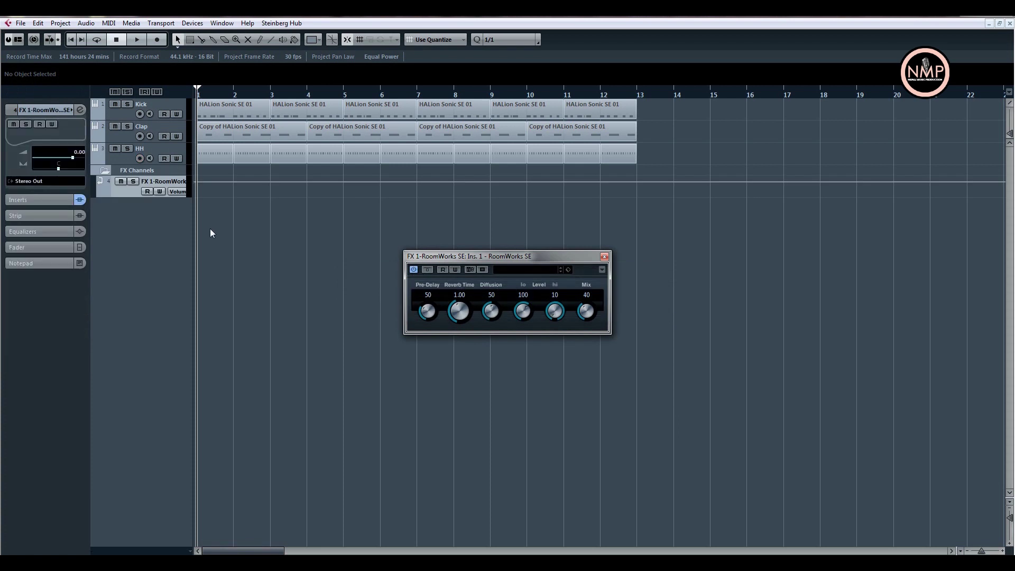
# Load the Unreal Room preset into RoomWorks SE and close the plugin window.
pyautogui.click(529, 269)
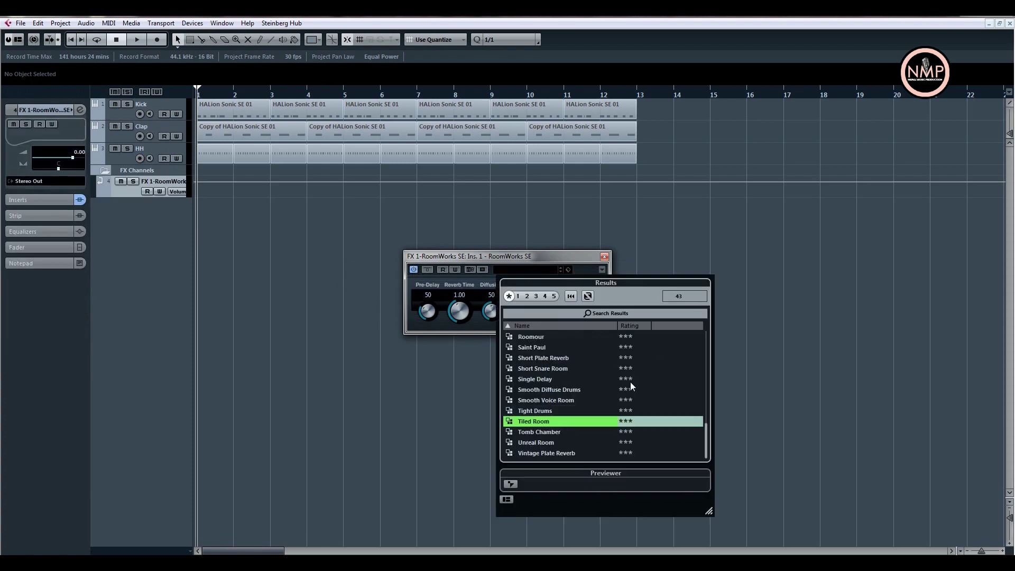
pyautogui.click(508, 441)
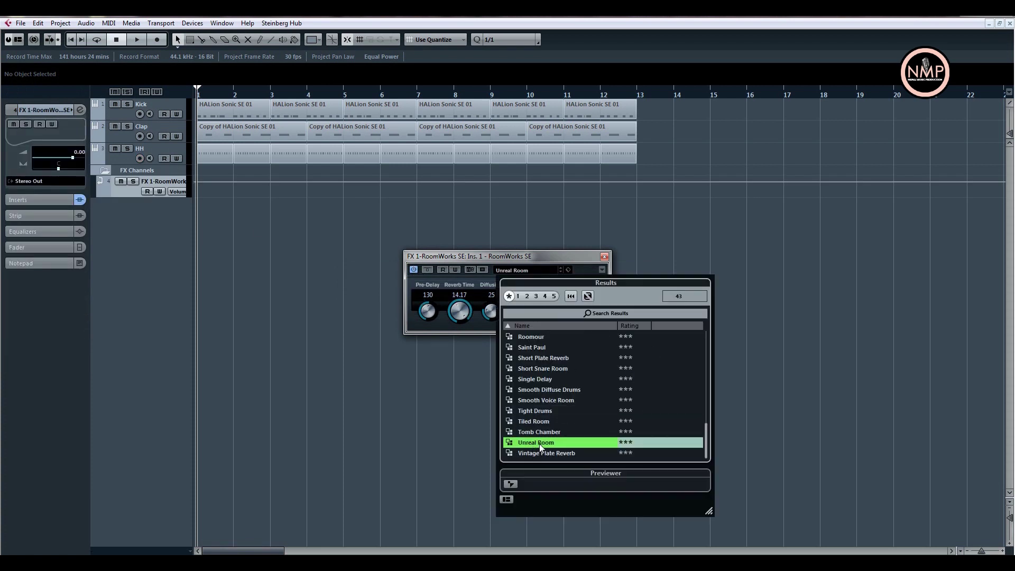
pyautogui.doubleClick(536, 443)
pyautogui.click(604, 256)
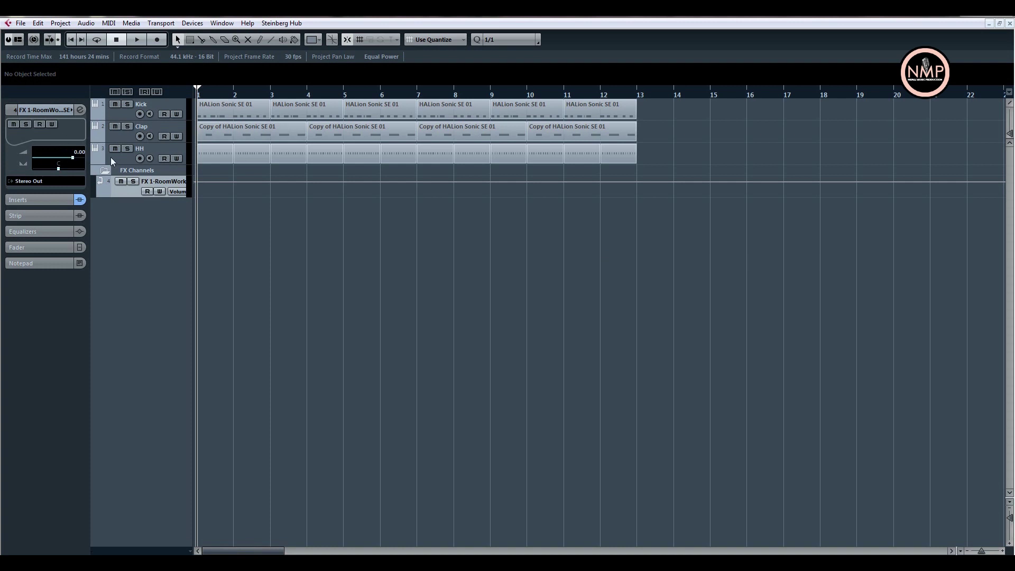
pyautogui.click(103, 171)
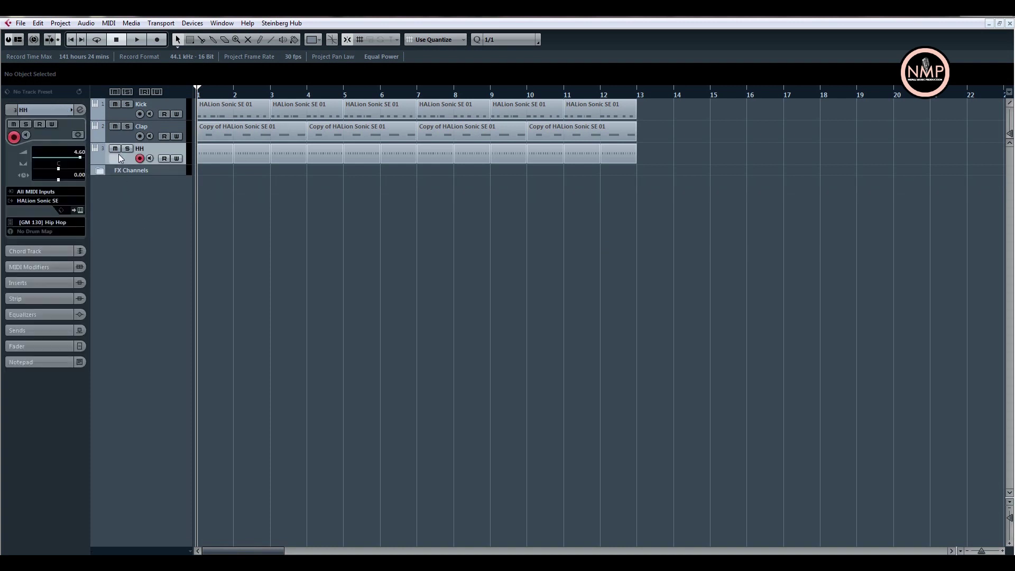
pyautogui.click(120, 140)
pyautogui.click(140, 146)
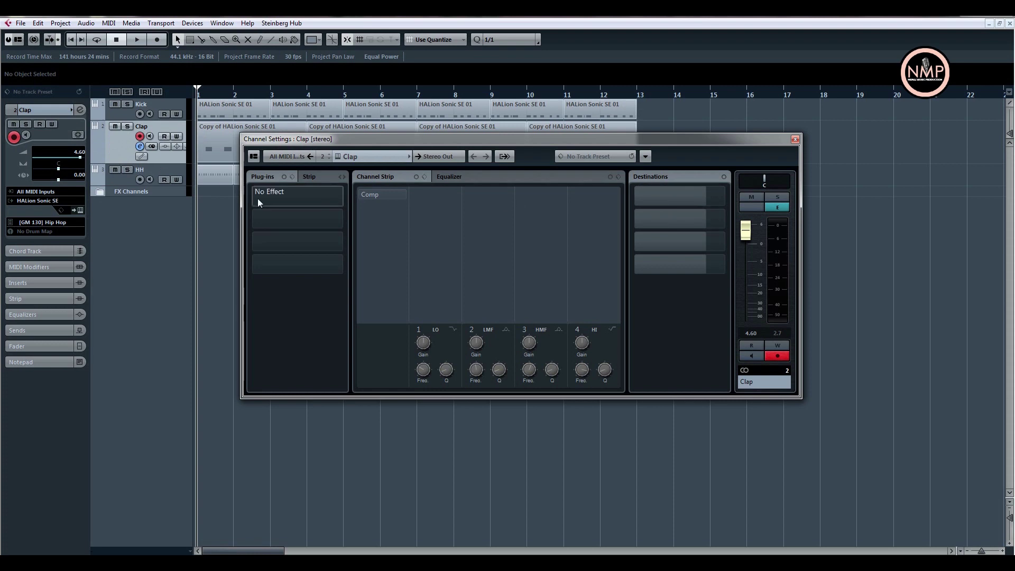
pyautogui.click(668, 202)
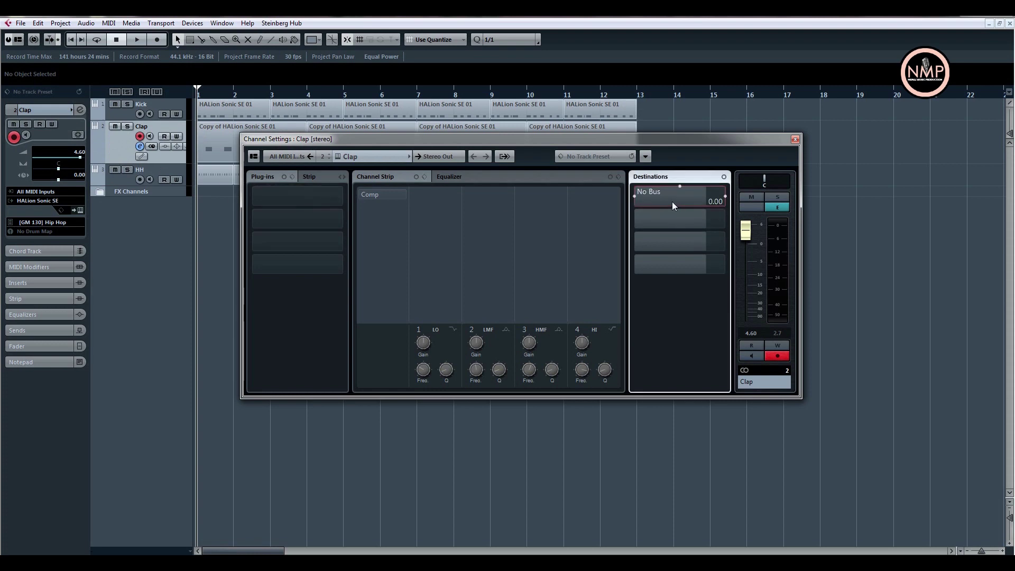
pyautogui.click(662, 196)
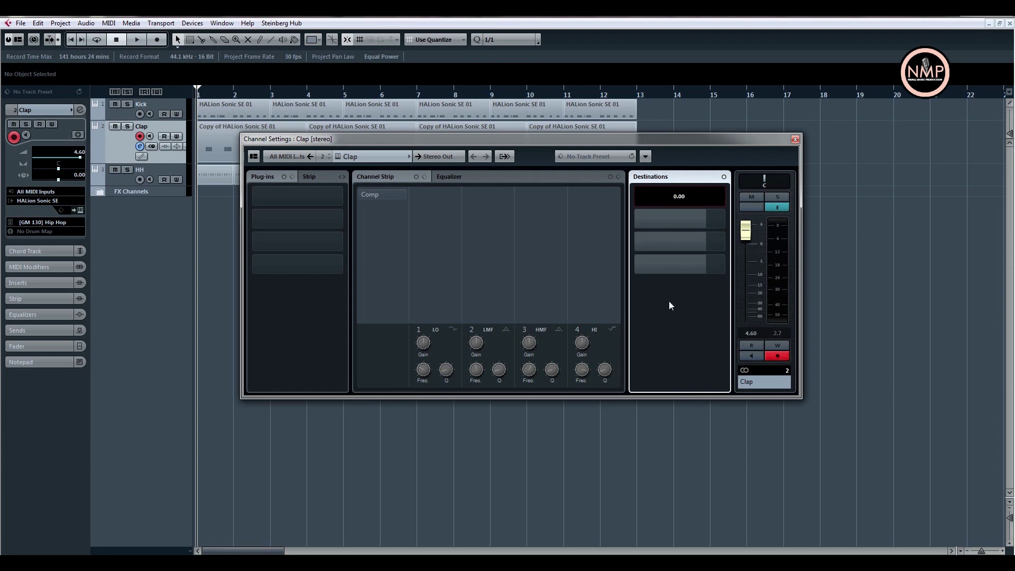
pyautogui.rightClick(675, 200)
pyautogui.click(683, 203)
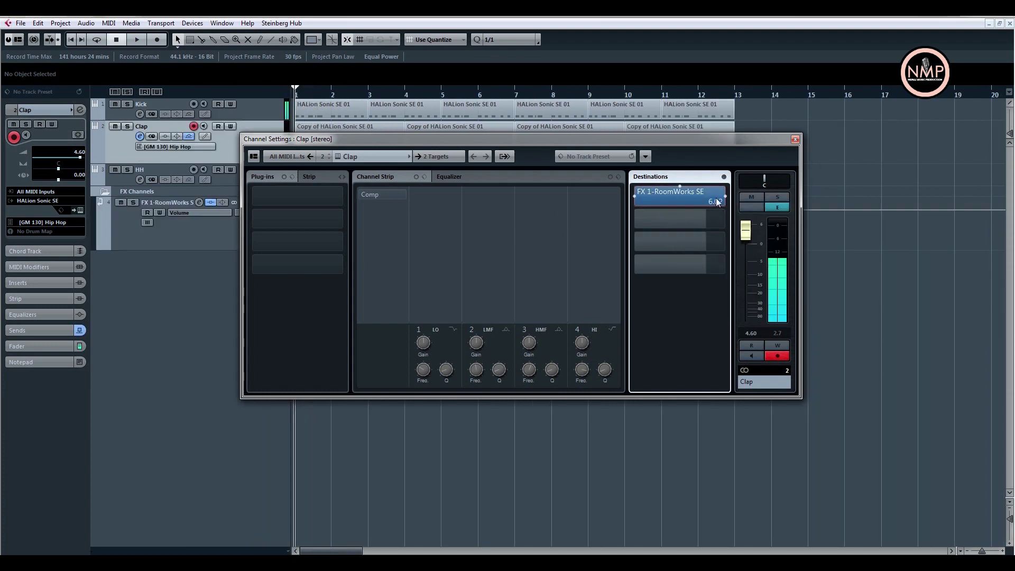
pyautogui.moveTo(716, 202)
pyautogui.mouseDown()
pyautogui.moveTo(663, 199)
pyautogui.moveTo(646, 209)
pyautogui.mouseUp()
# Audition the reverb, lower the send further, keep FX 1-RoomWorks SE, and close settings.
pyautogui.press('space')
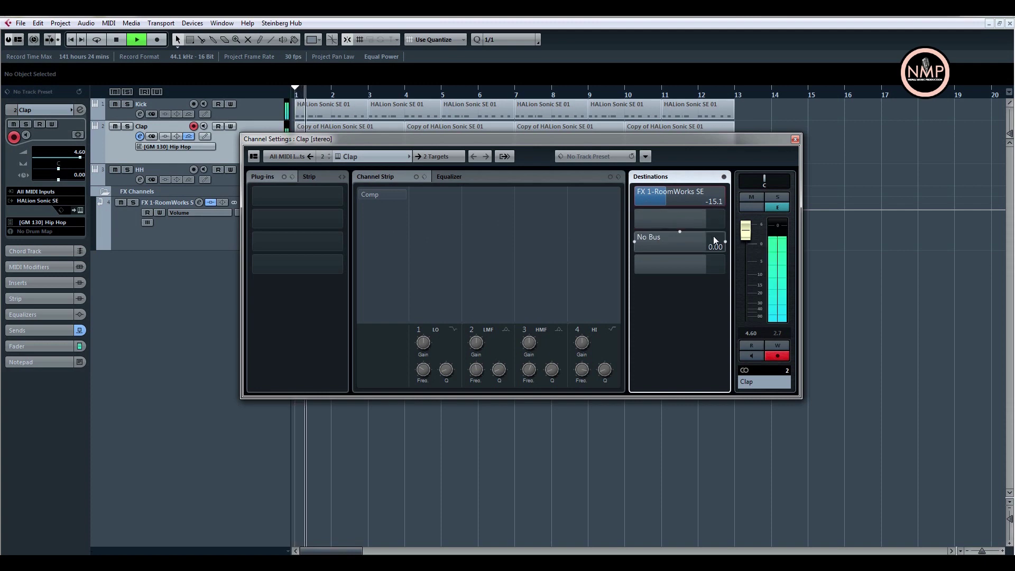
pyautogui.moveTo(661, 199); pyautogui.dragTo(655, 198)
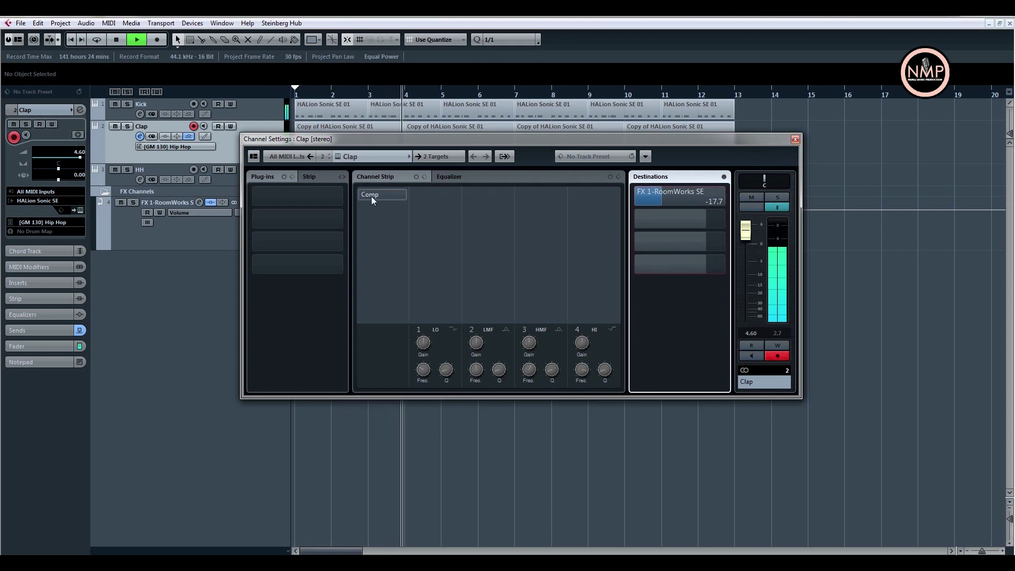
pyautogui.click(722, 197)
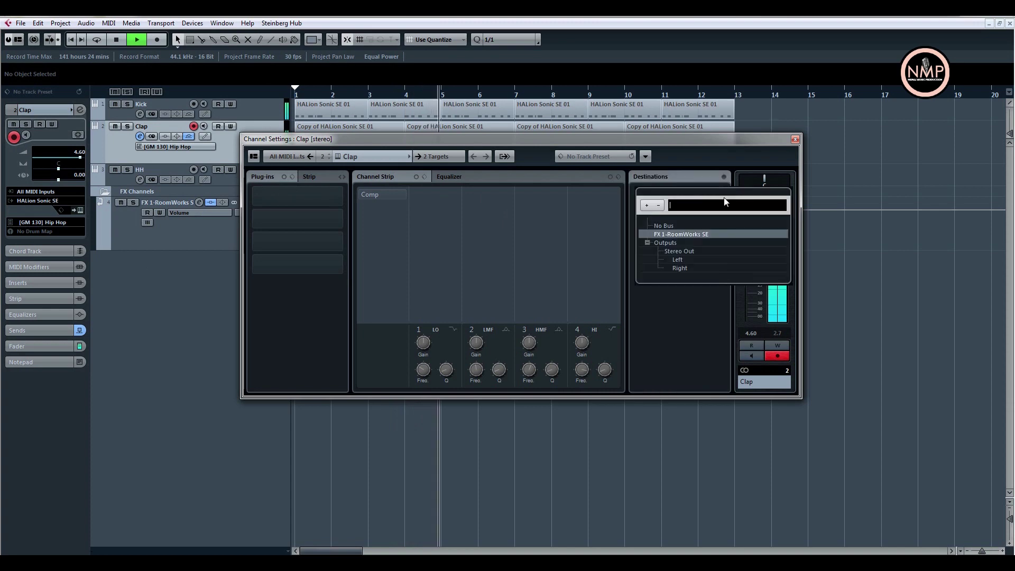
pyautogui.click(671, 234)
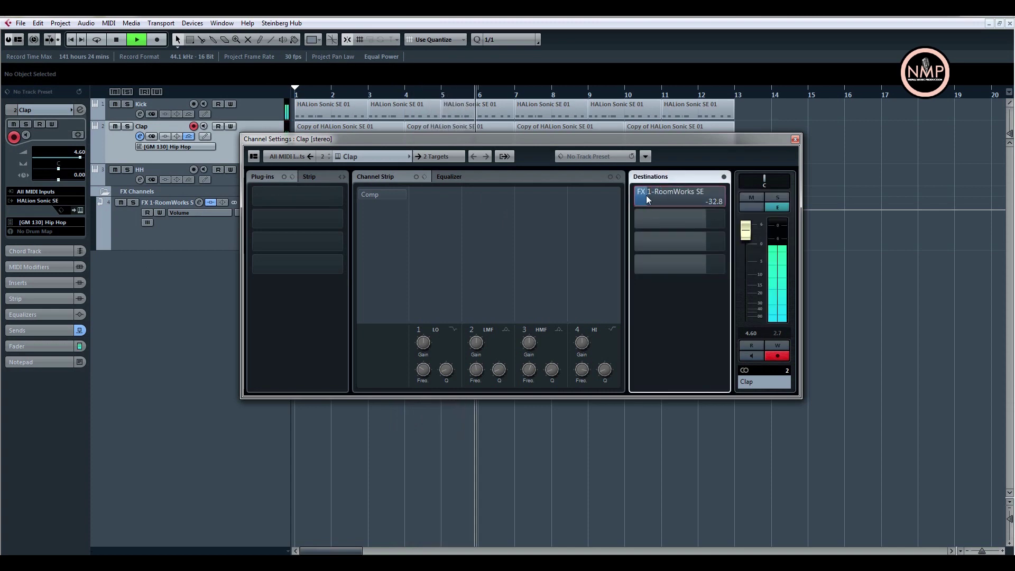
pyautogui.click(795, 139)
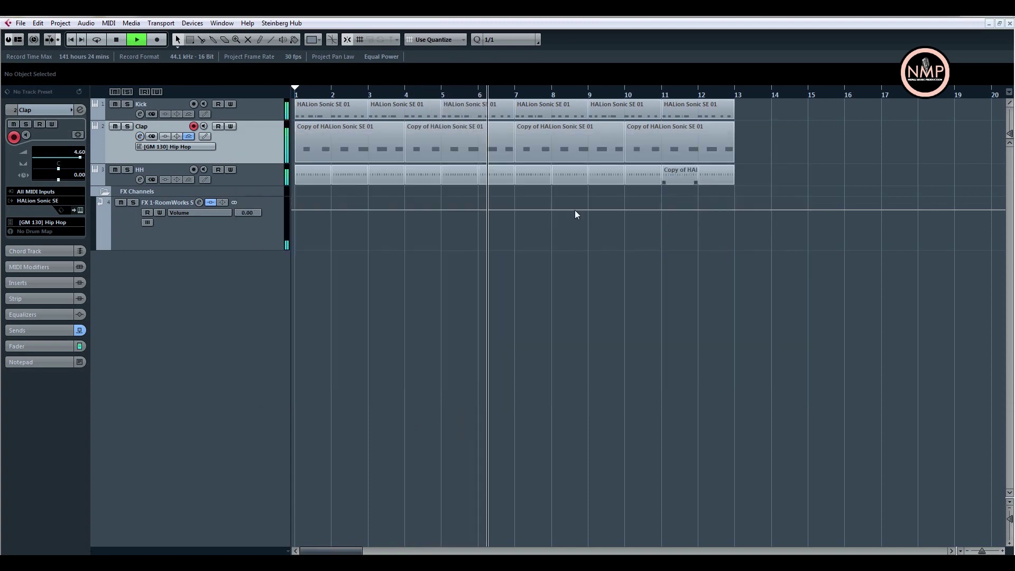
# Replay the beat and set Clap's reverb send to about -19.6 dB.
pyautogui.click(303, 96)
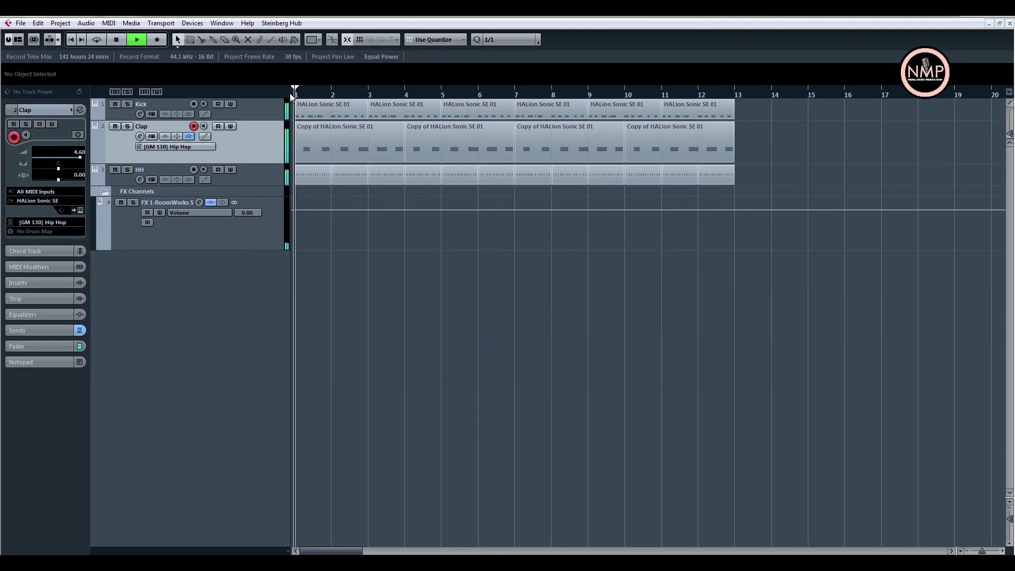
pyautogui.click(139, 136)
pyautogui.moveTo(698, 198); pyautogui.dragTo(660, 198)
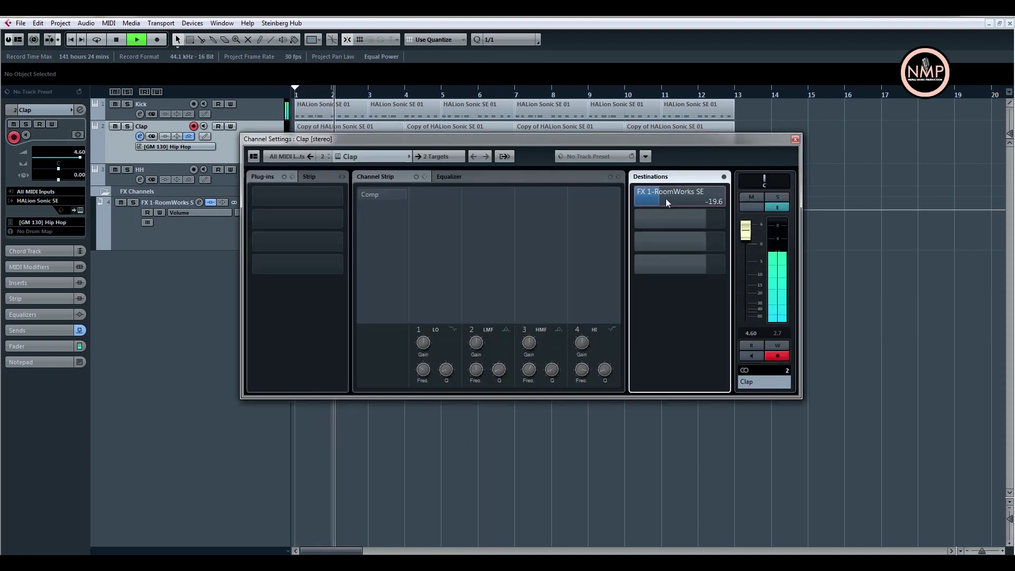
pyautogui.click(794, 139)
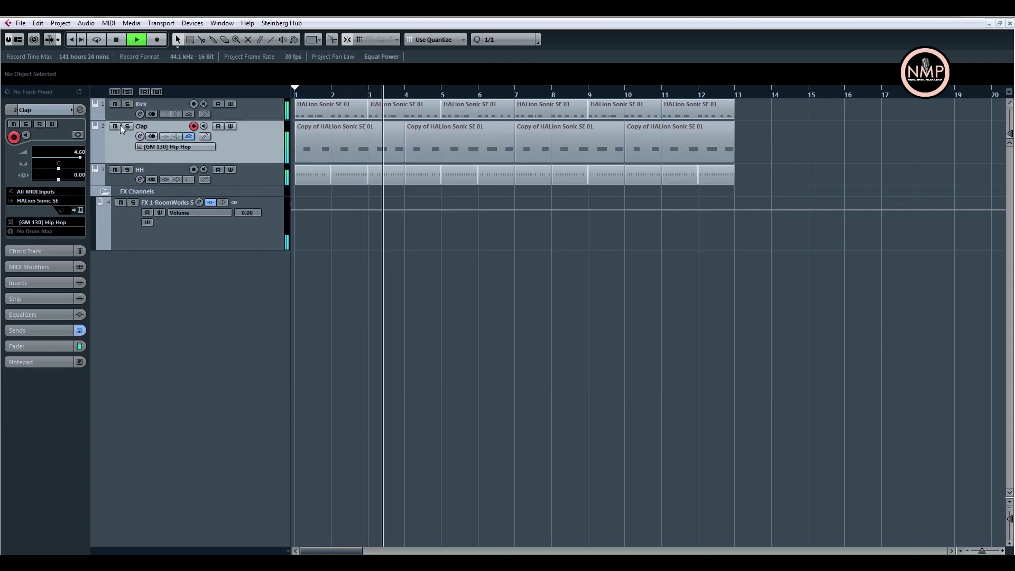
# Collapse the FX Channels folder and return playback to bar 1.
pyautogui.click(128, 181)
pyautogui.click(106, 191)
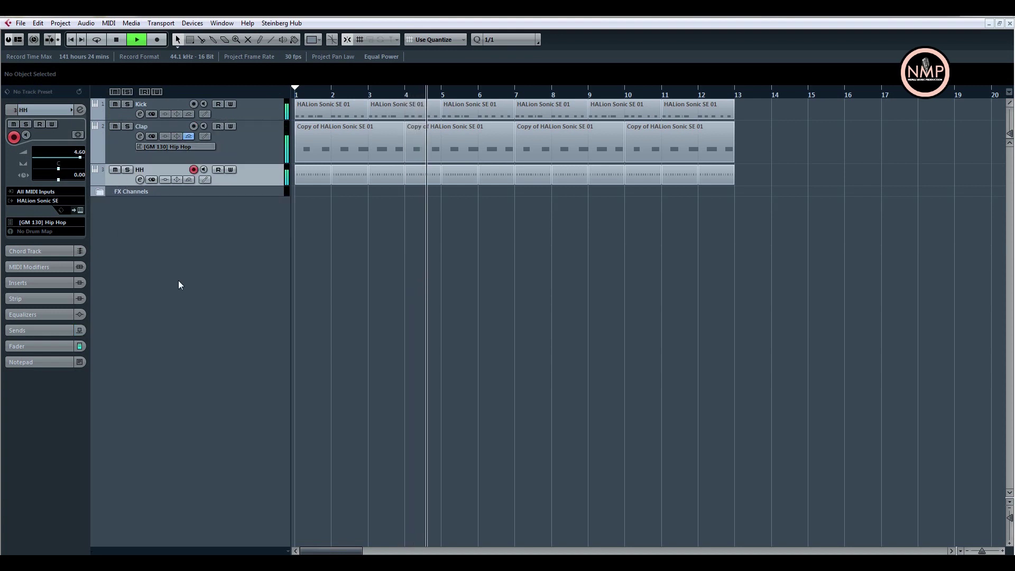
pyautogui.click(209, 191)
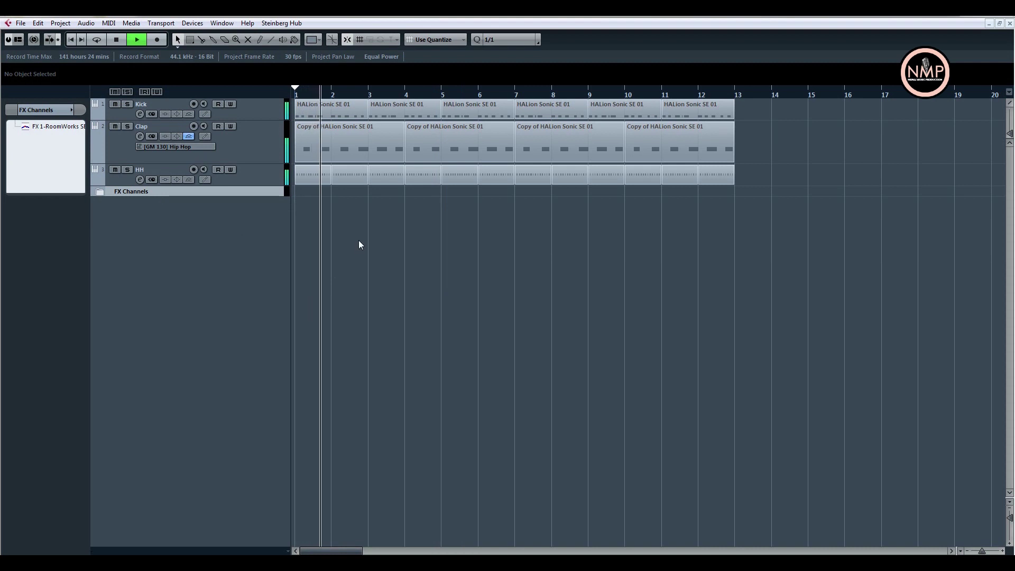
pyautogui.click(309, 93)
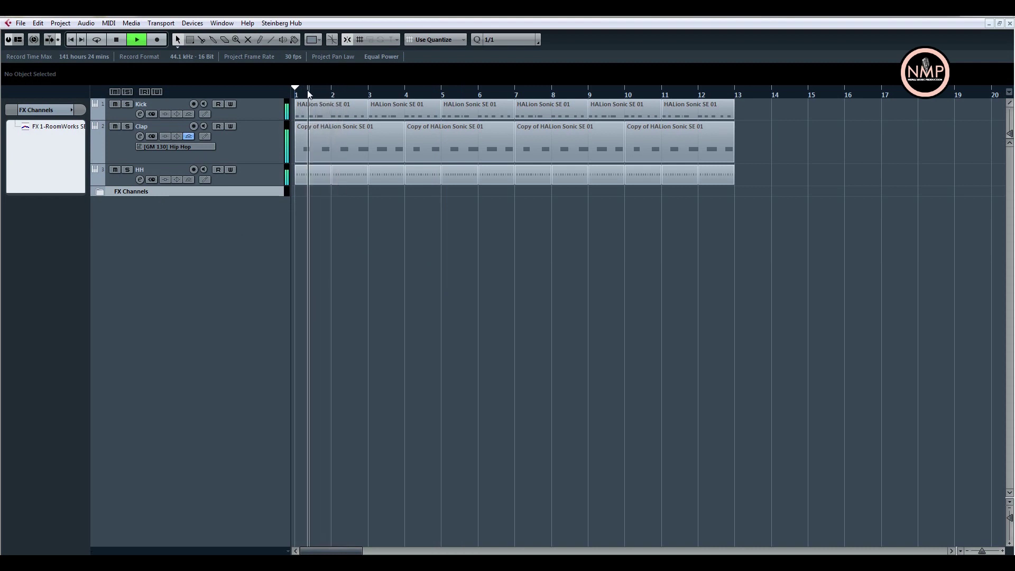
pyautogui.press('Home')
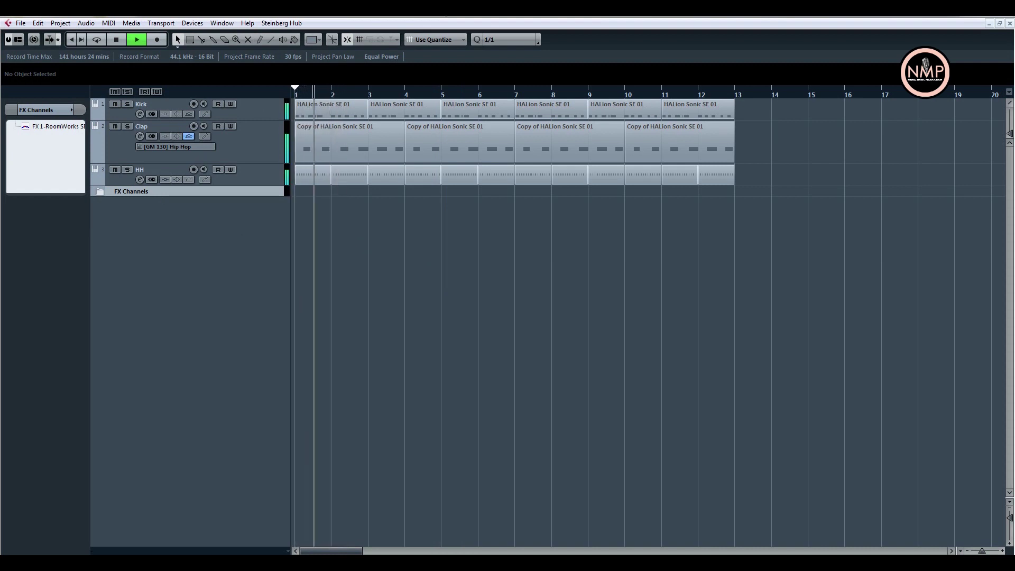
pyautogui.press('space')
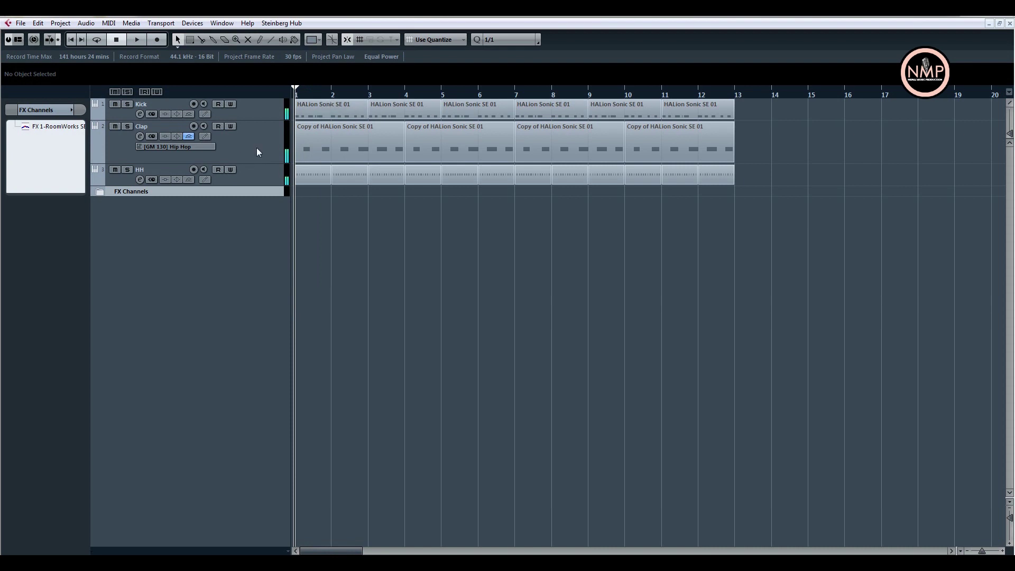
# Select the Clap and HH tracks and play the beat briefly.
pyautogui.click(257, 148)
pyautogui.click(257, 180)
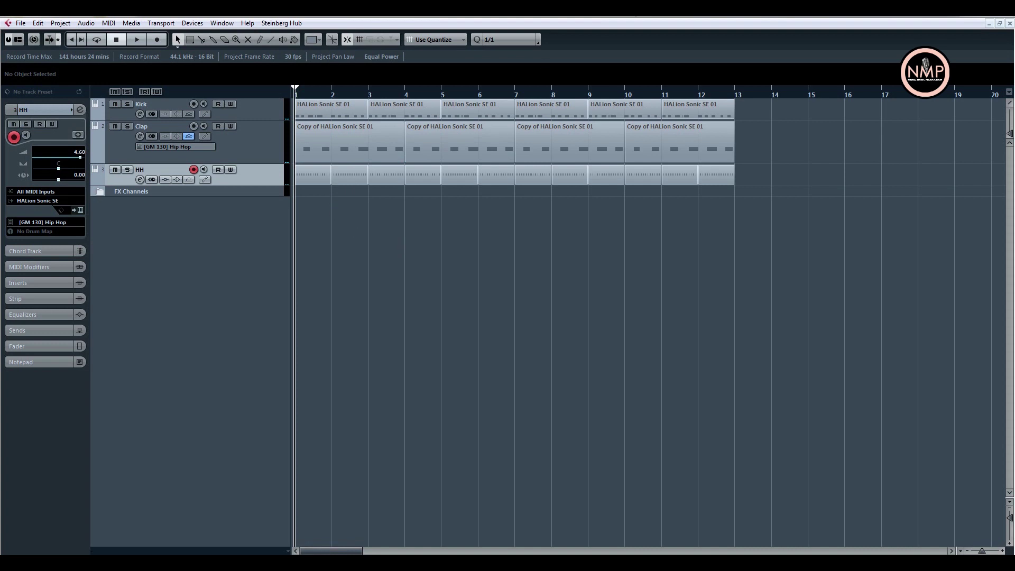
pyautogui.press('space')
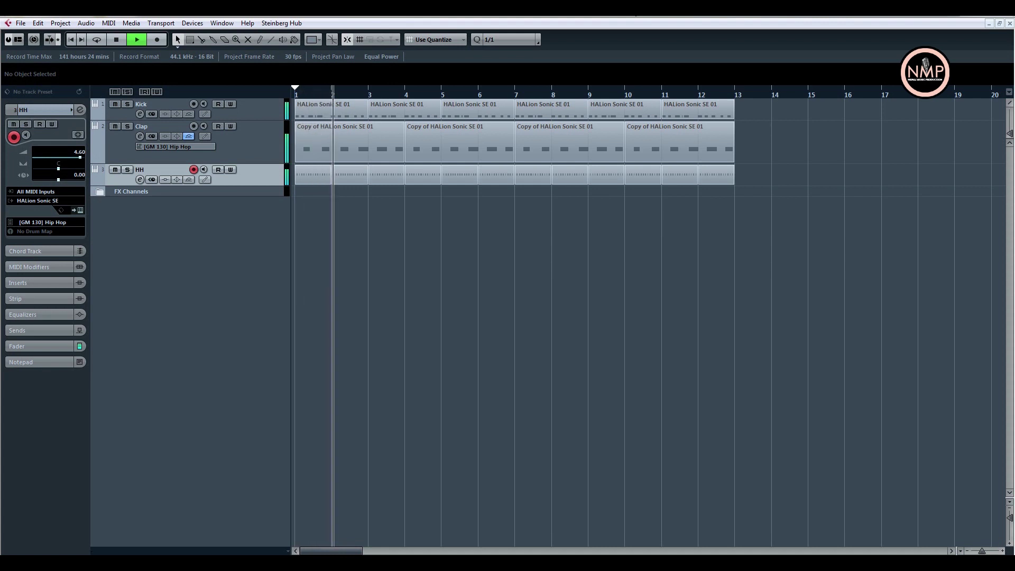
pyautogui.click(176, 194)
pyautogui.press('space')
# Add an instrument track, duplicate HH, and delete the Copy of HH parts.
pyautogui.rightClick(175, 211)
pyautogui.click(179, 228)
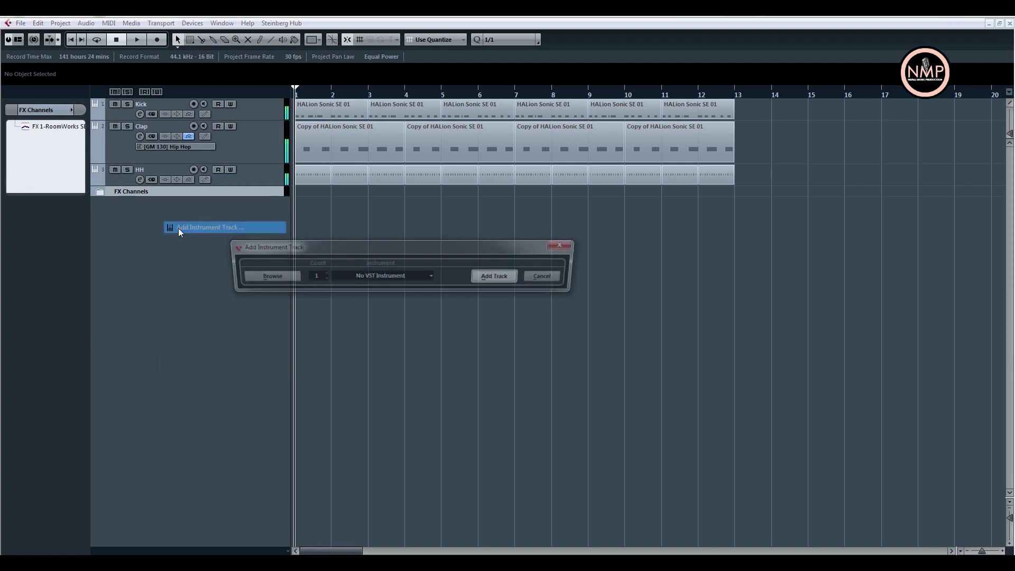
pyautogui.click(501, 277)
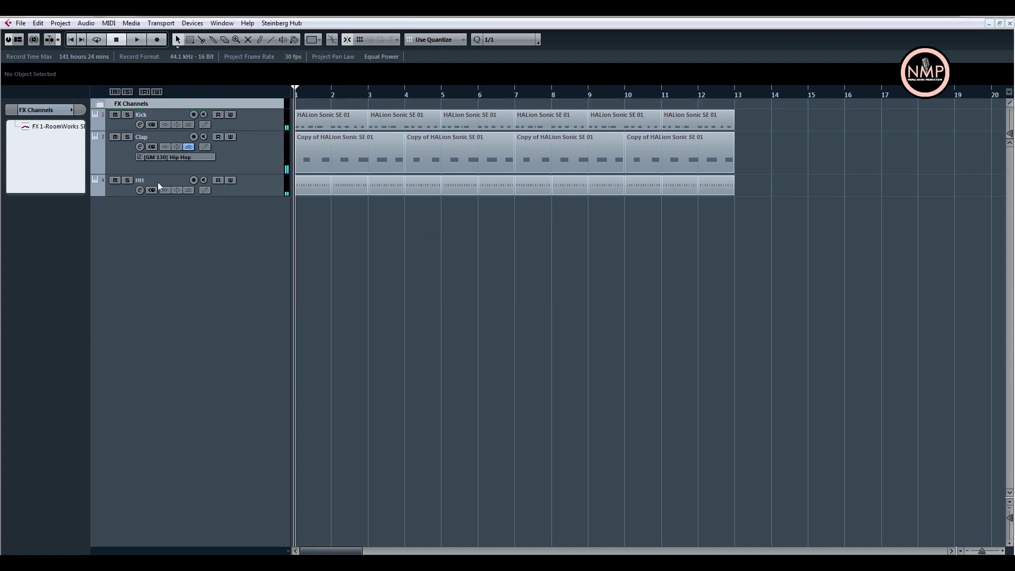
pyautogui.rightClick(117, 191)
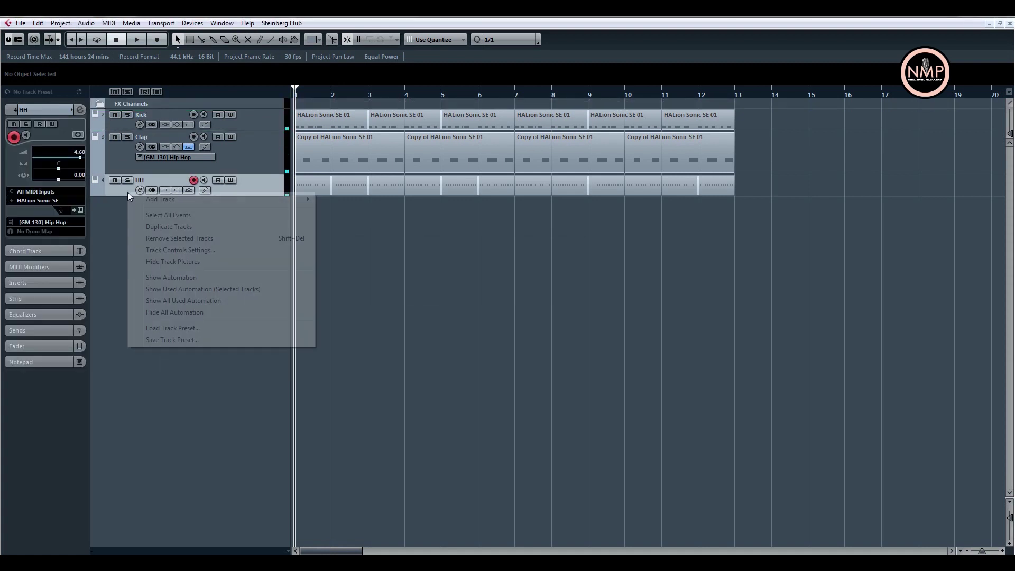
pyautogui.click(159, 228)
pyautogui.moveTo(754, 246); pyautogui.dragTo(301, 199)
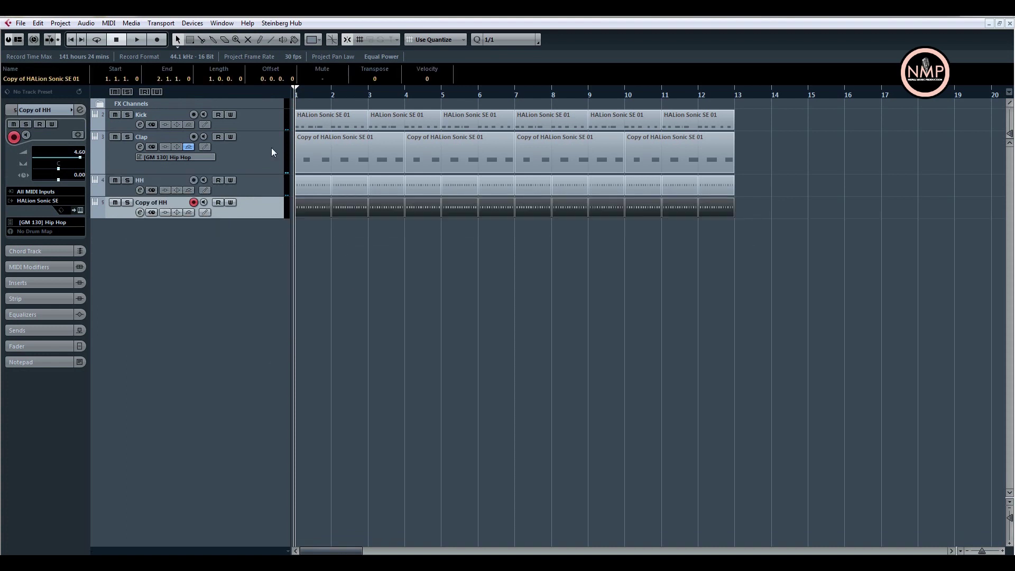
pyautogui.press('Delete')
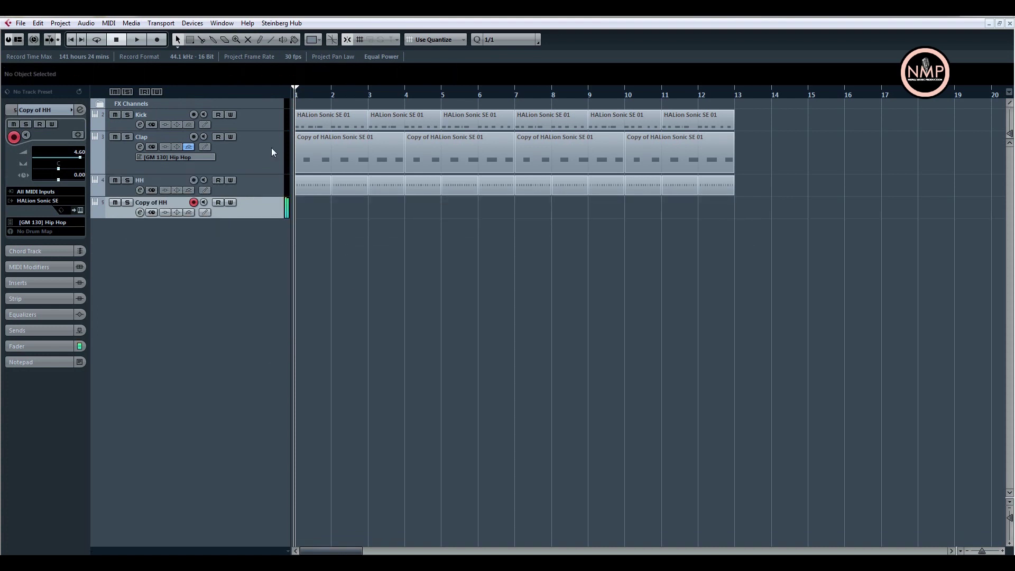
# Audition the beat, record a trial hi-hat take, and discard it.
pyautogui.press('space')
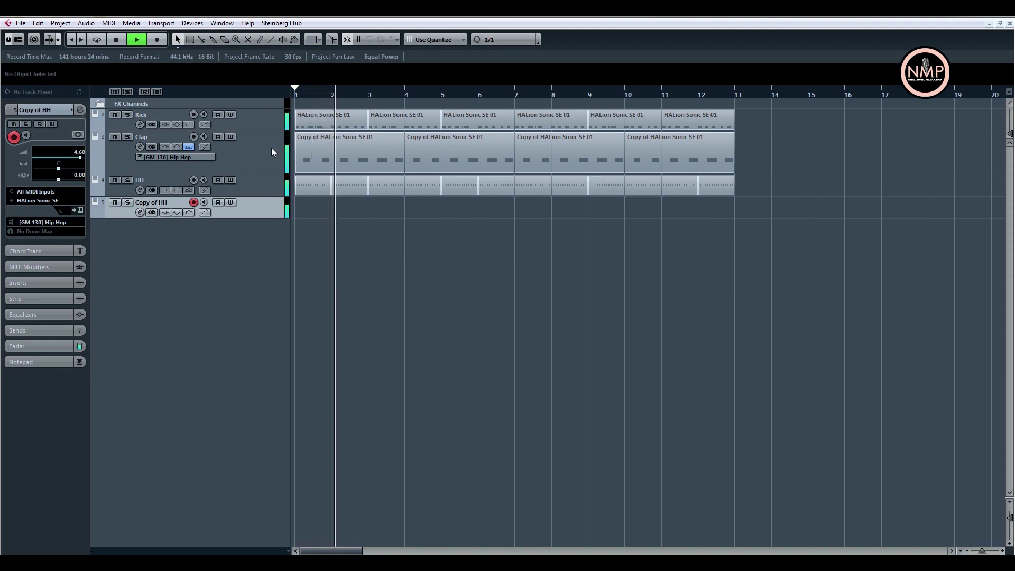
pyautogui.press('space')
pyautogui.press('KP_Multiply')
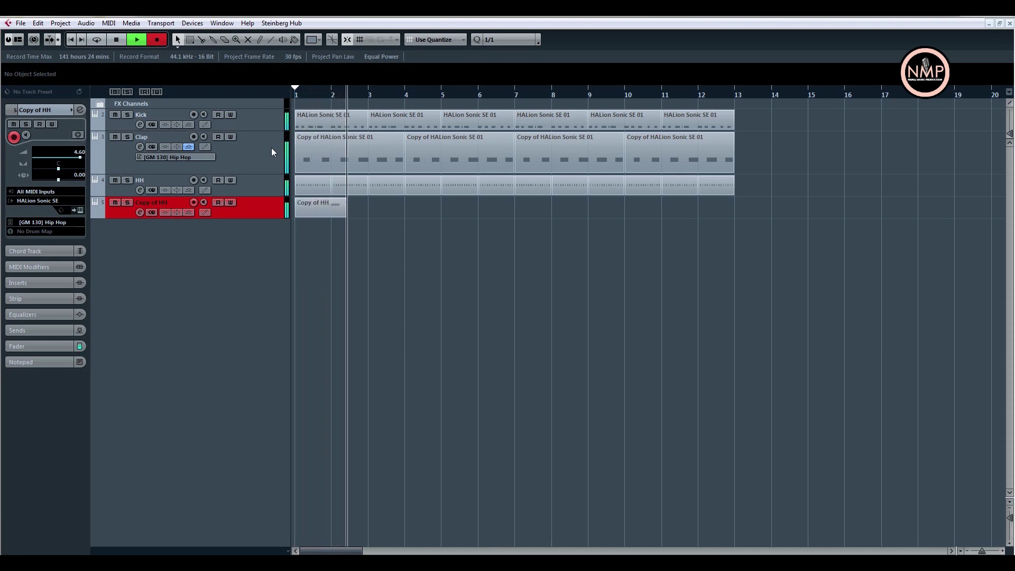
pyautogui.press('space')
pyautogui.press('Delete')
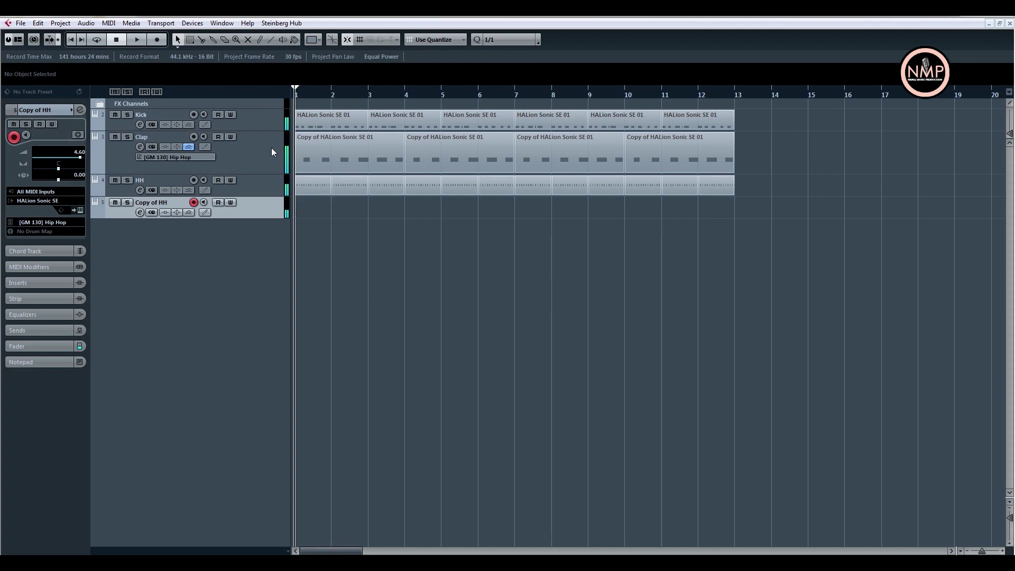
# Record a new hi-hat part from bar 1 and open its notes for editing.
pyautogui.press('space')
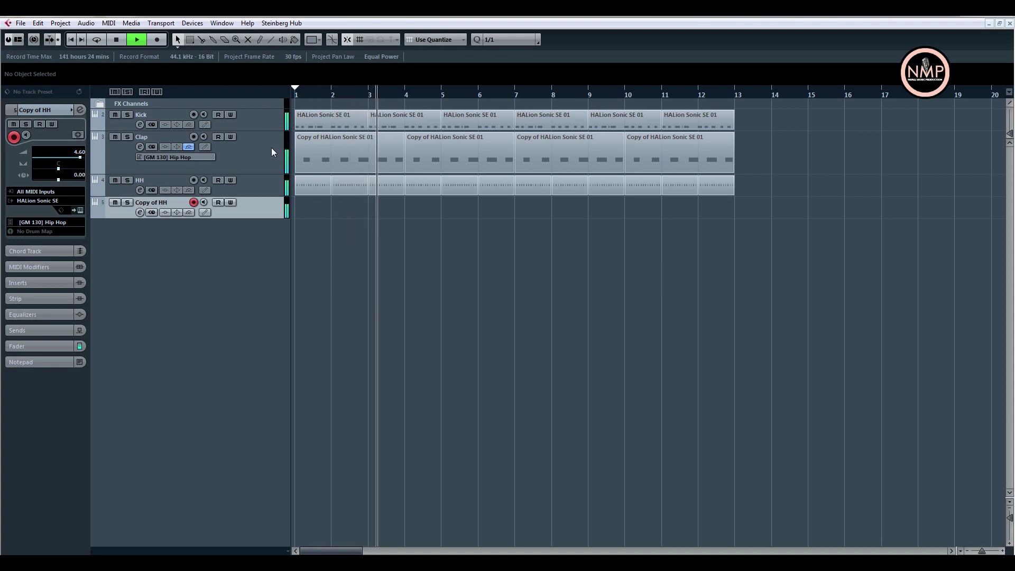
pyautogui.press('space')
pyautogui.press('KP_Multiply')
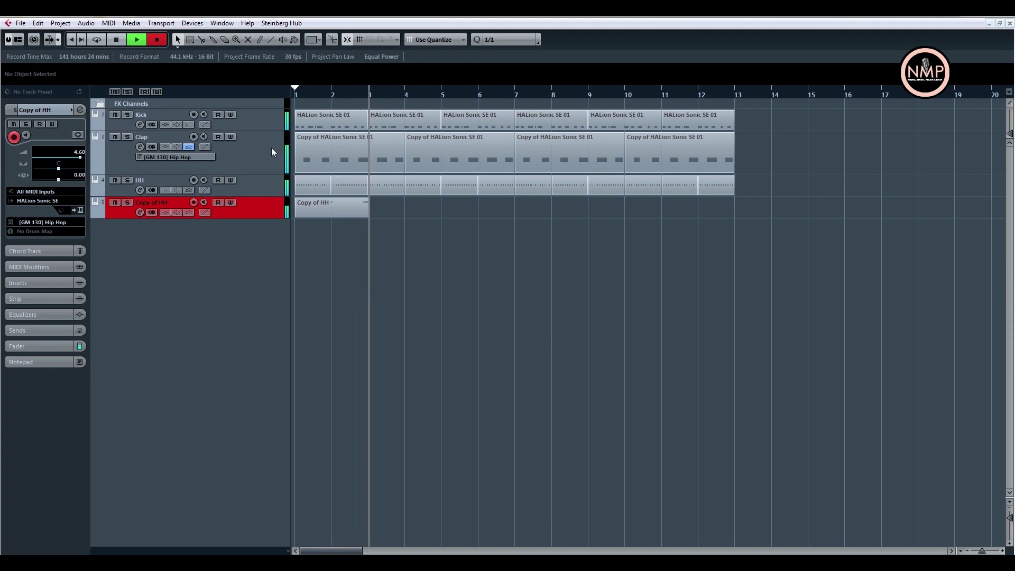
pyautogui.press('space')
pyautogui.doubleClick(353, 216)
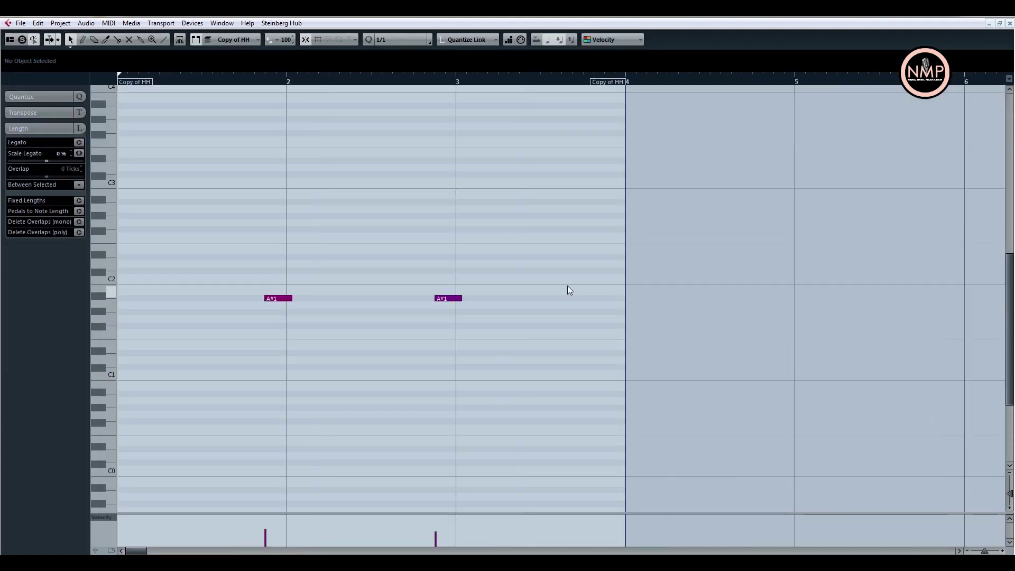
# Quantize all hi-hat notes to a 1/16 grid and close the Key Editor.
pyautogui.click(396, 39)
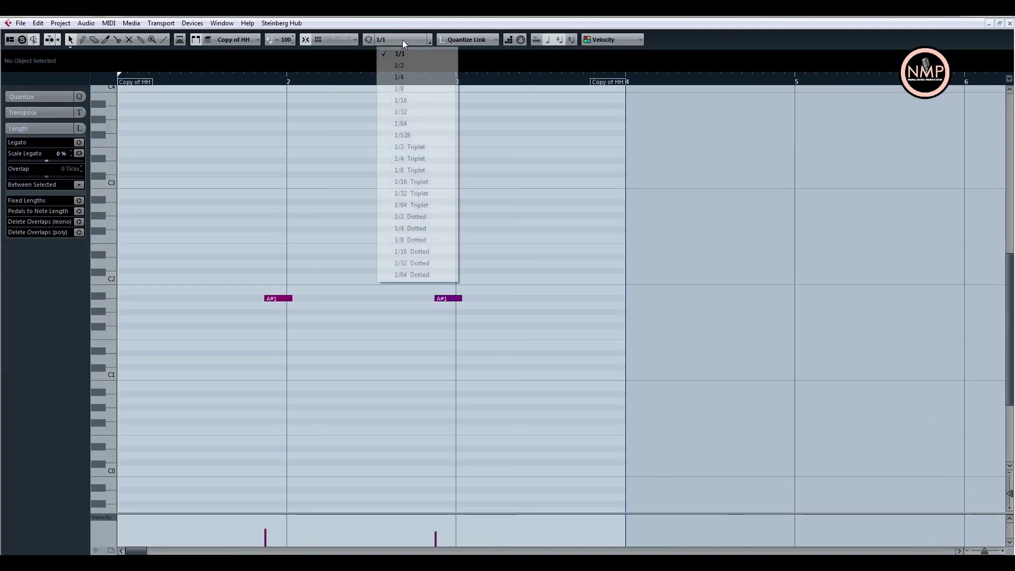
pyautogui.click(406, 101)
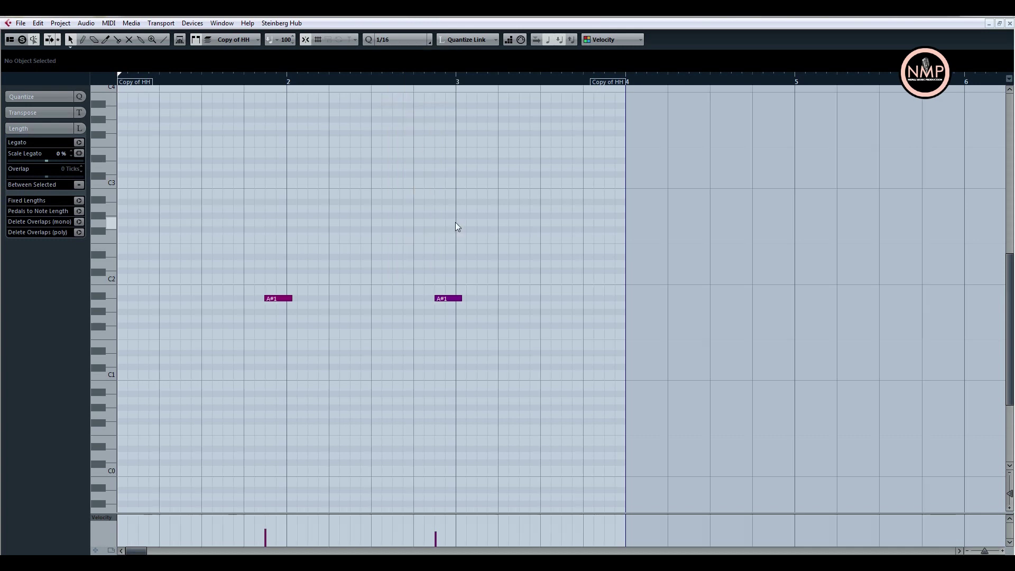
pyautogui.hotkey('ctrl', 'a')
pyautogui.press('q')
pyautogui.click(577, 196)
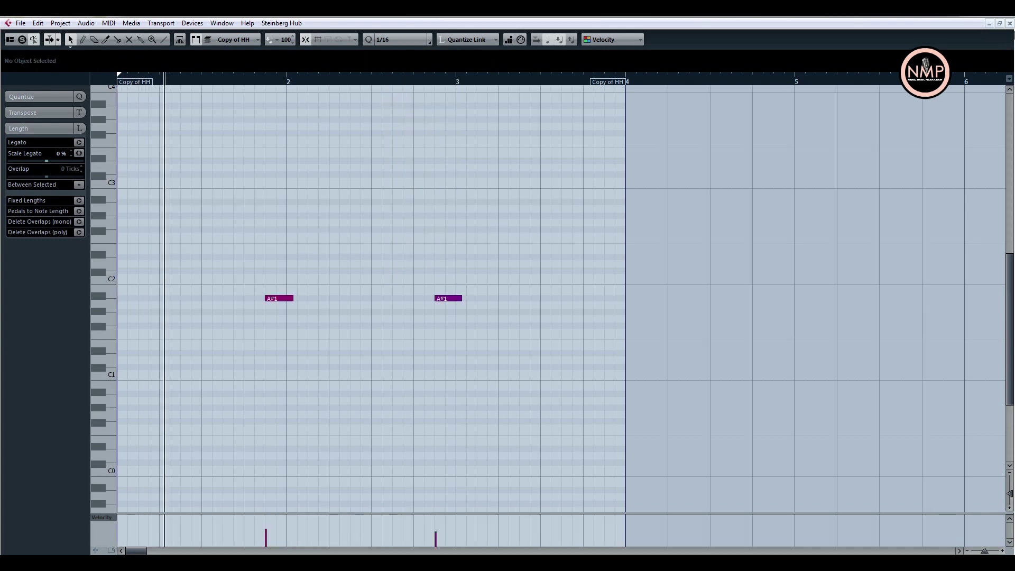
pyautogui.press('Return')
# Duplicate the Copy of HH part to bars 4 and 7.
pyautogui.rightClick(470, 261)
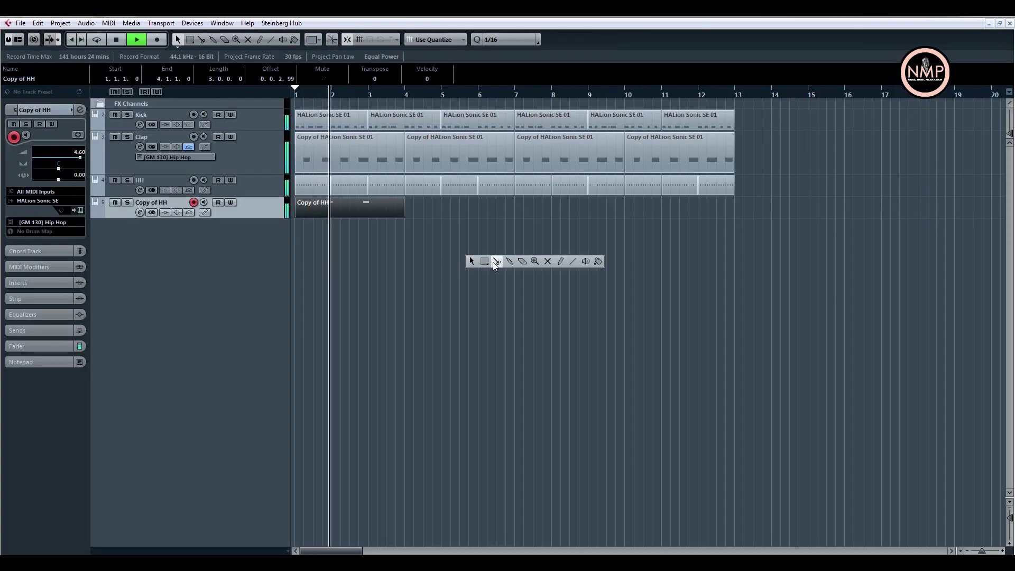
pyautogui.click(471, 261)
pyautogui.click(336, 209)
pyautogui.hotkey('ctrl', 'd')
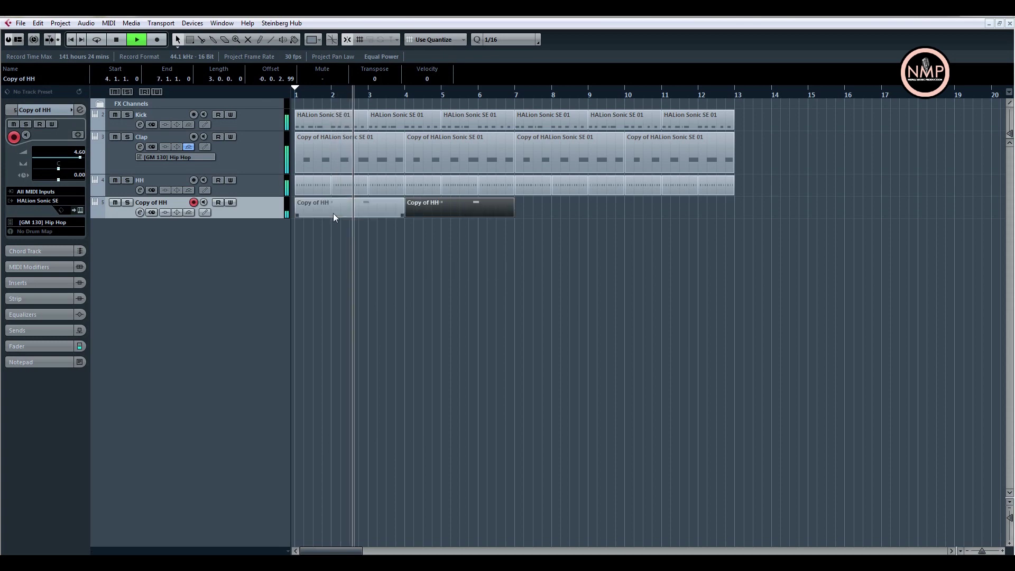
pyautogui.hotkey('ctrl', 'd')
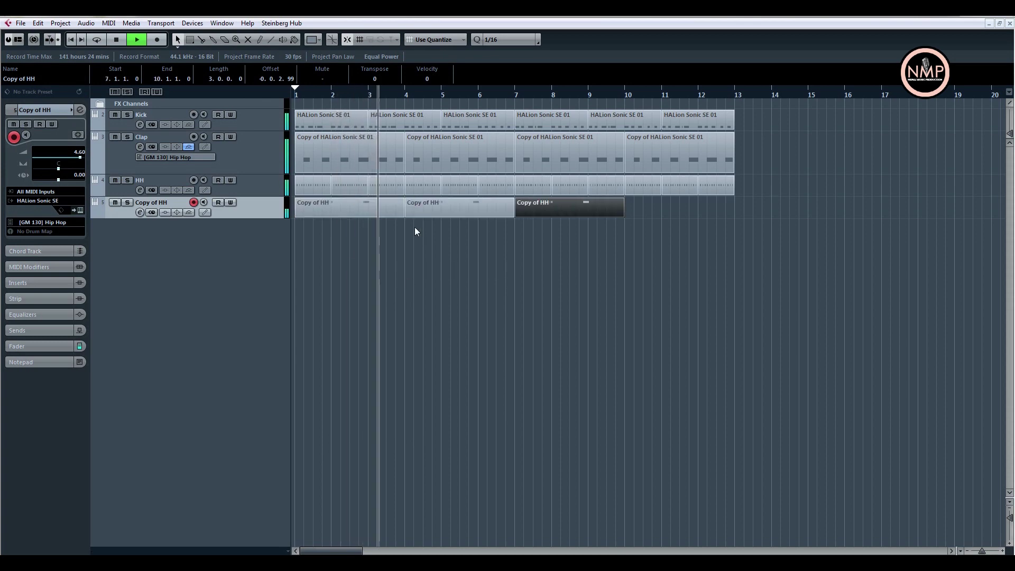
# Stop playback and reopen the first Copy of HH part's notes.
pyautogui.click(407, 212)
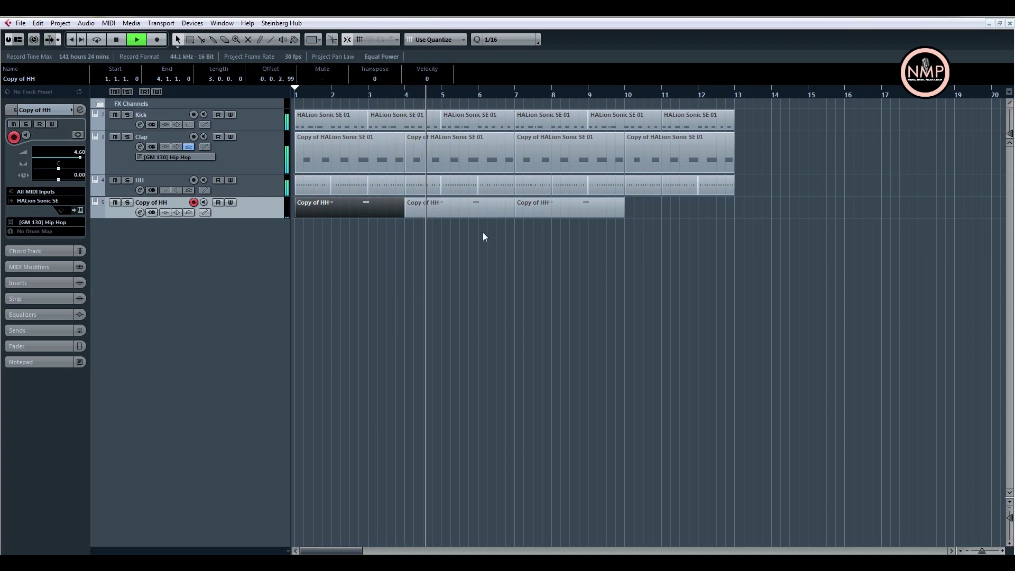
pyautogui.press('space')
pyautogui.press('space')
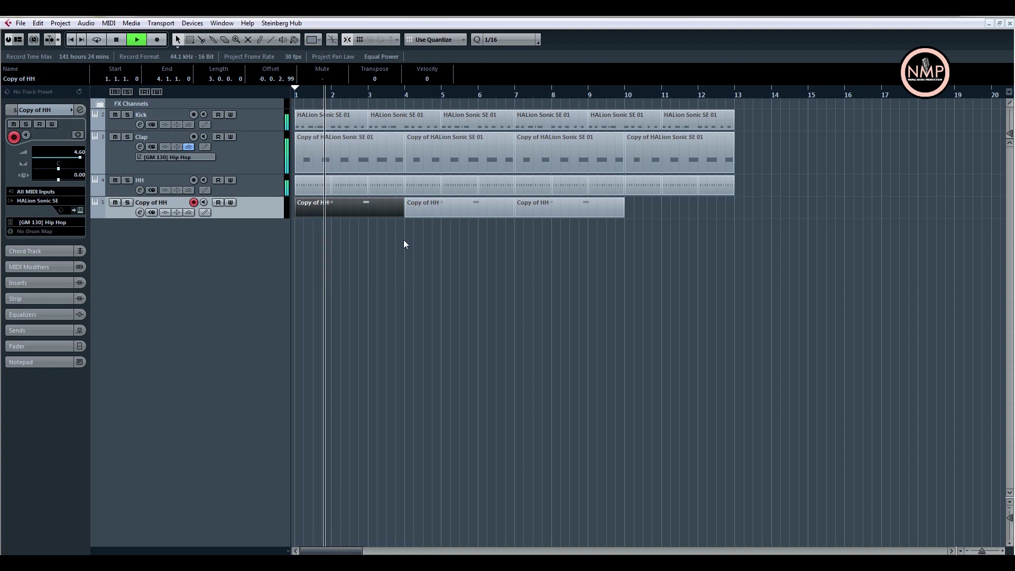
pyautogui.press('space')
pyautogui.doubleClick(328, 208)
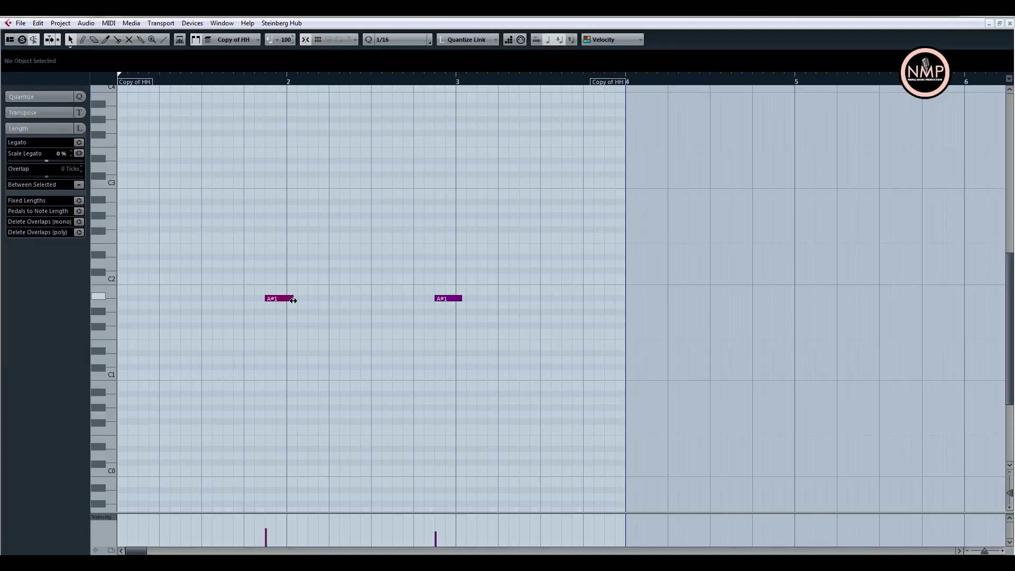
# Shorten the first A#1 note to end at bar 2 and delete the second A#1 note.
pyautogui.moveTo(292, 300); pyautogui.dragTo(287, 300)
pyautogui.click(448, 299)
pyautogui.press('Delete')
pyautogui.click(1009, 24)
# Resize the Copy of HH part to one bar and repeat it out to bar 12.
pyautogui.click(417, 304)
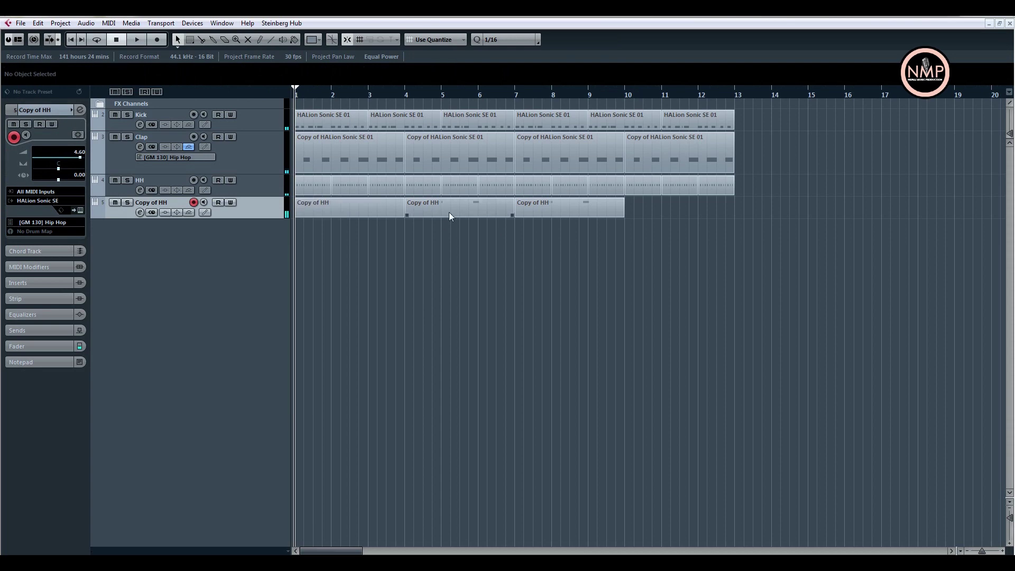
pyautogui.click(316, 209)
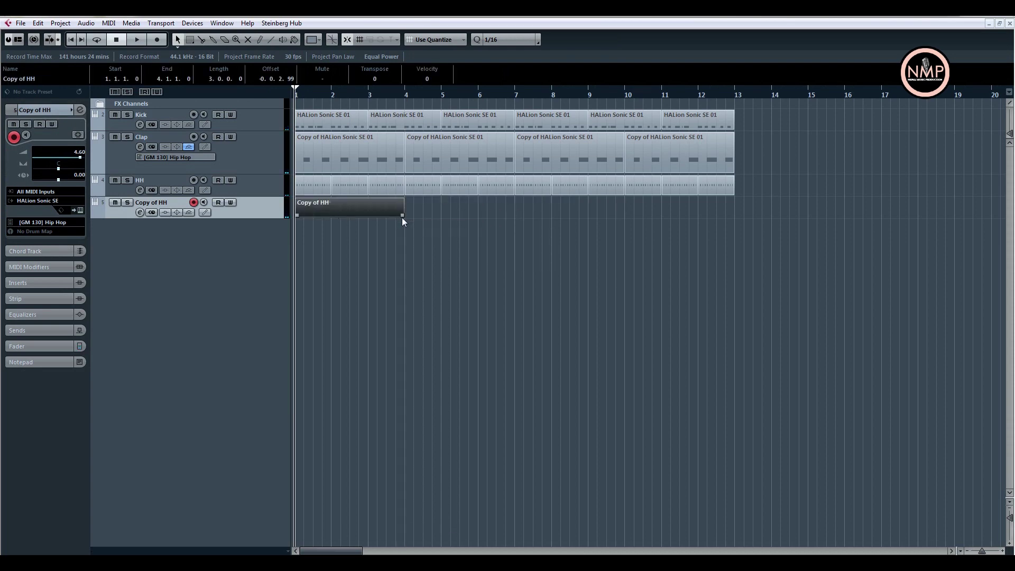
pyautogui.moveTo(402, 216); pyautogui.dragTo(330, 215)
pyautogui.hotkey('ctrl', 'd')
pyautogui.hotkey('ctrl', 'd')
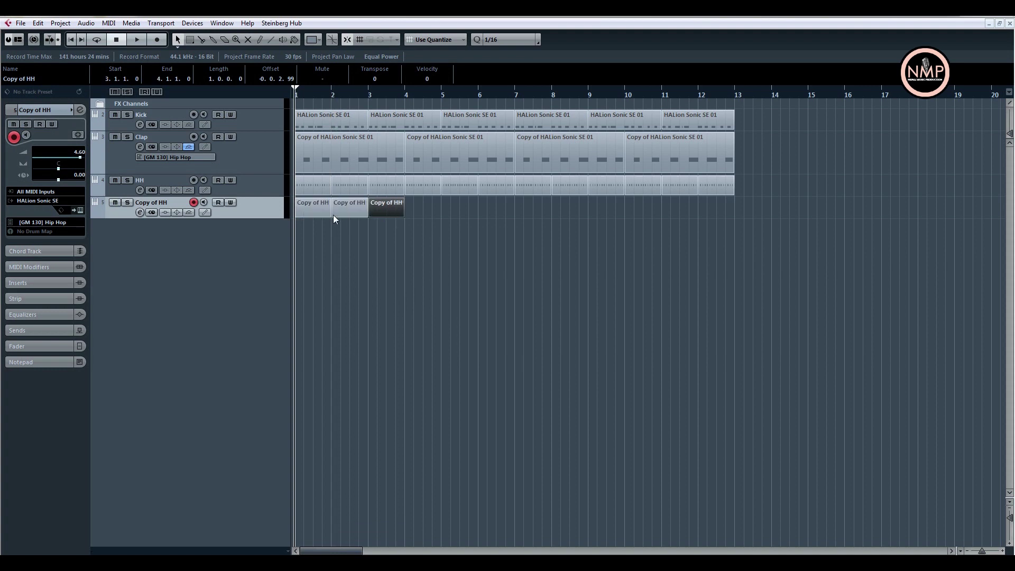
pyautogui.press('space')
pyautogui.hotkey('ctrl', 'd')
pyautogui.hotkey('ctrl', 'd')
pyautogui.hotkey('ctrl', 'd')
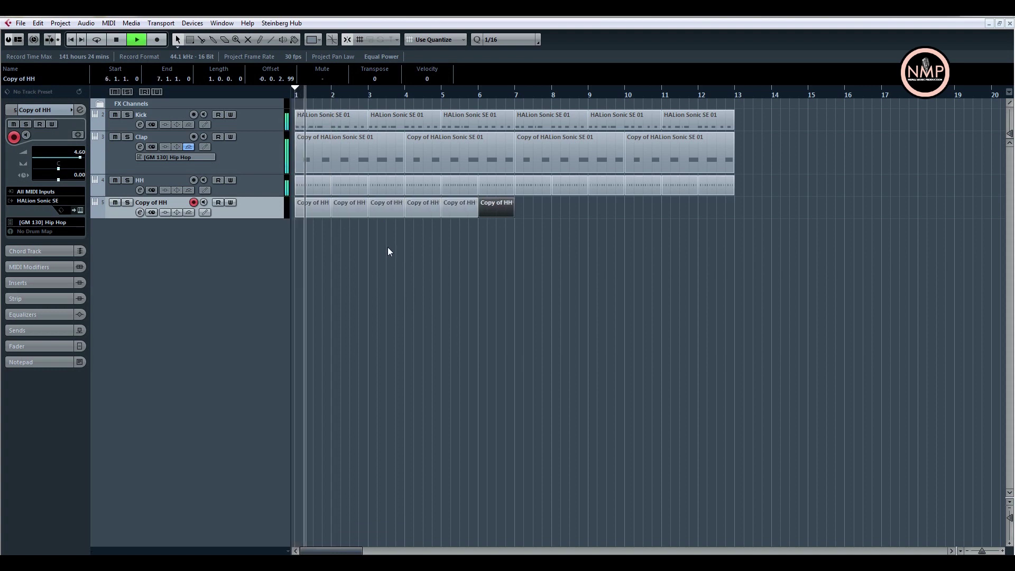
pyautogui.hotkey('ctrl', 'd')
pyautogui.hotkey('ctrl', 'd')
pyautogui.hotkey('ctrl', 'd')
pyautogui.hotkey('ctrl', 'd')
pyautogui.hotkey('ctrl', 'd')
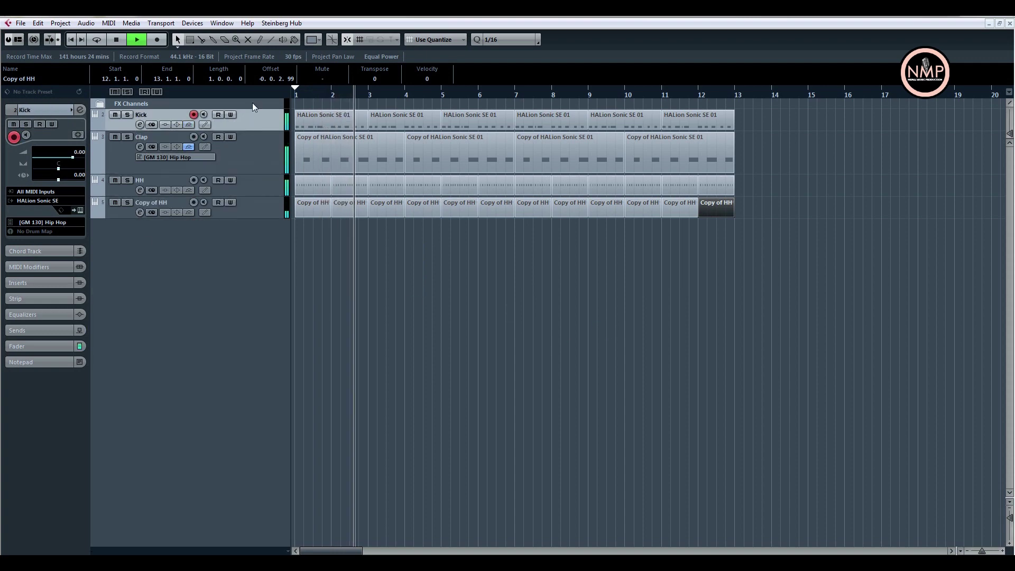
pyautogui.click(255, 185)
pyautogui.click(258, 209)
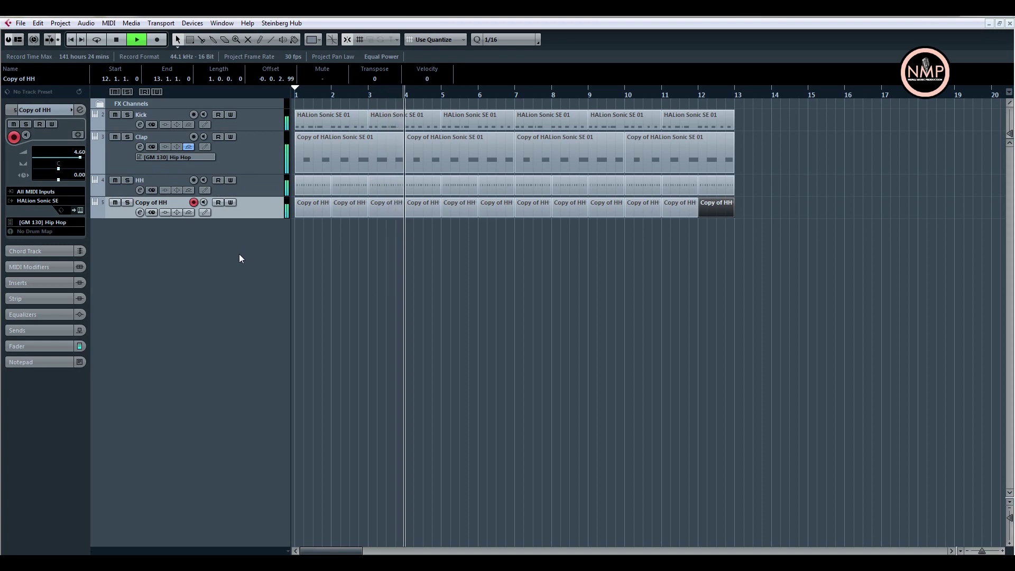
pyautogui.click(250, 186)
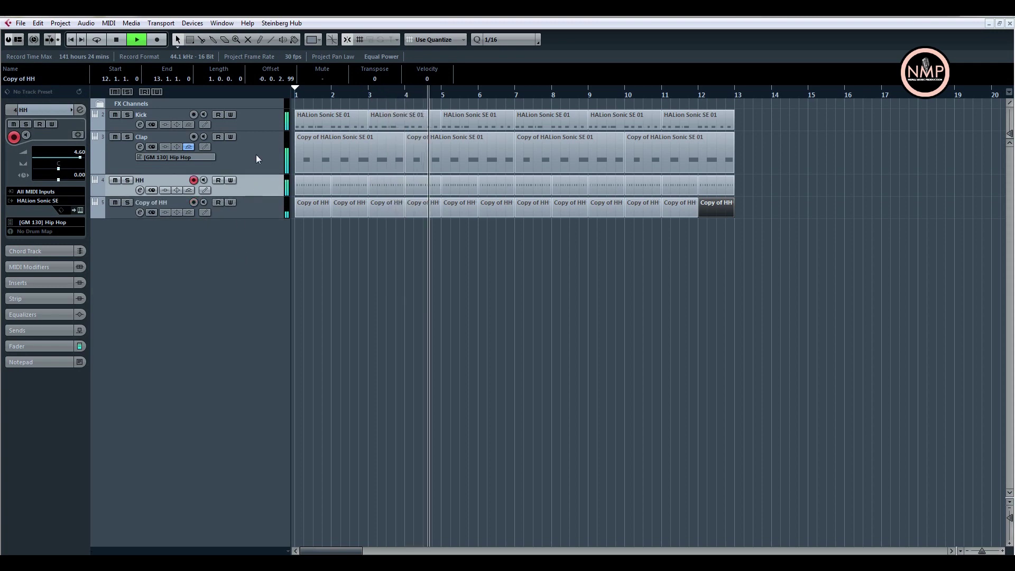
pyautogui.click(256, 151)
pyautogui.click(257, 119)
pyautogui.click(253, 210)
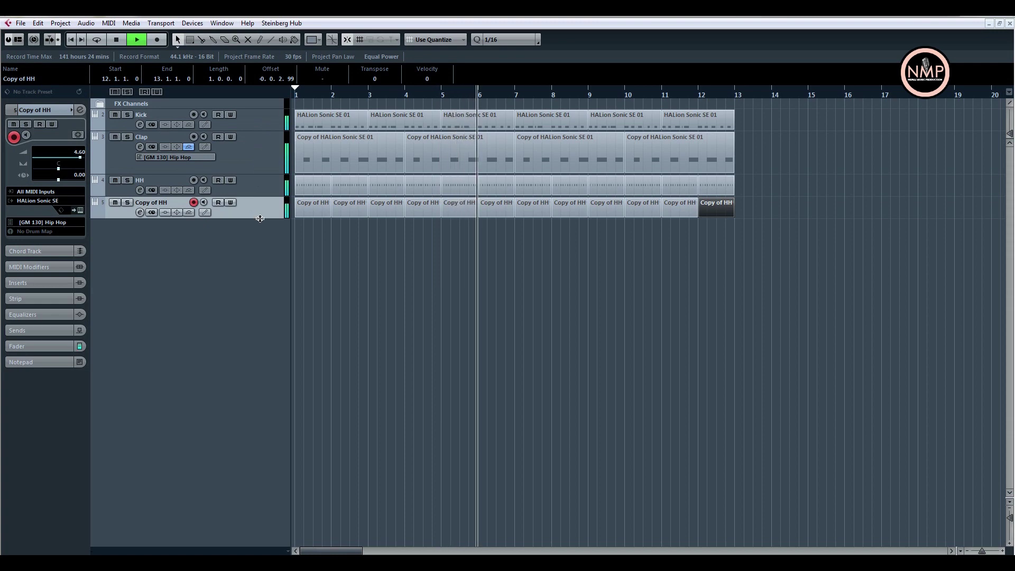
pyautogui.click(253, 125)
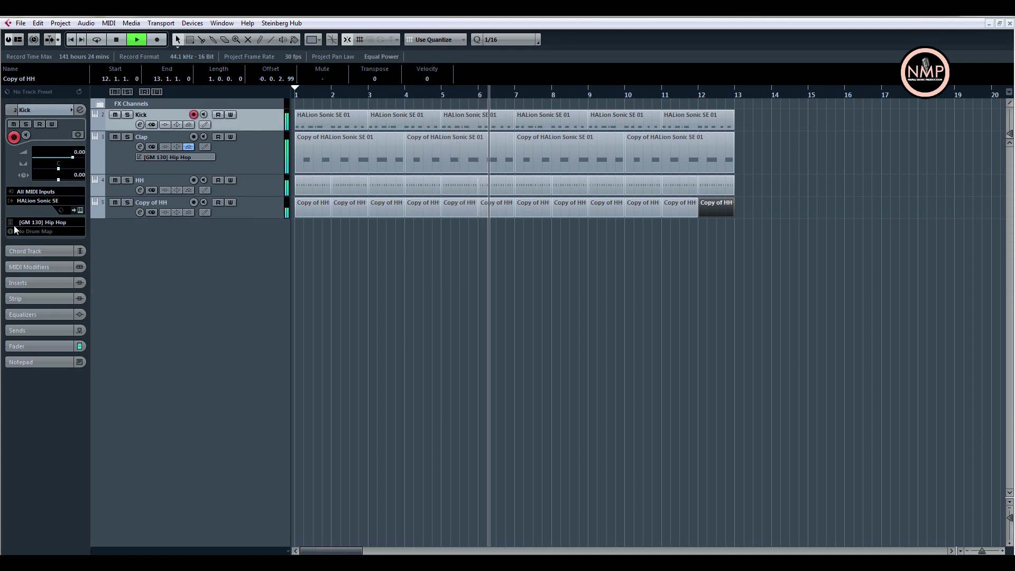
pyautogui.click(79, 211)
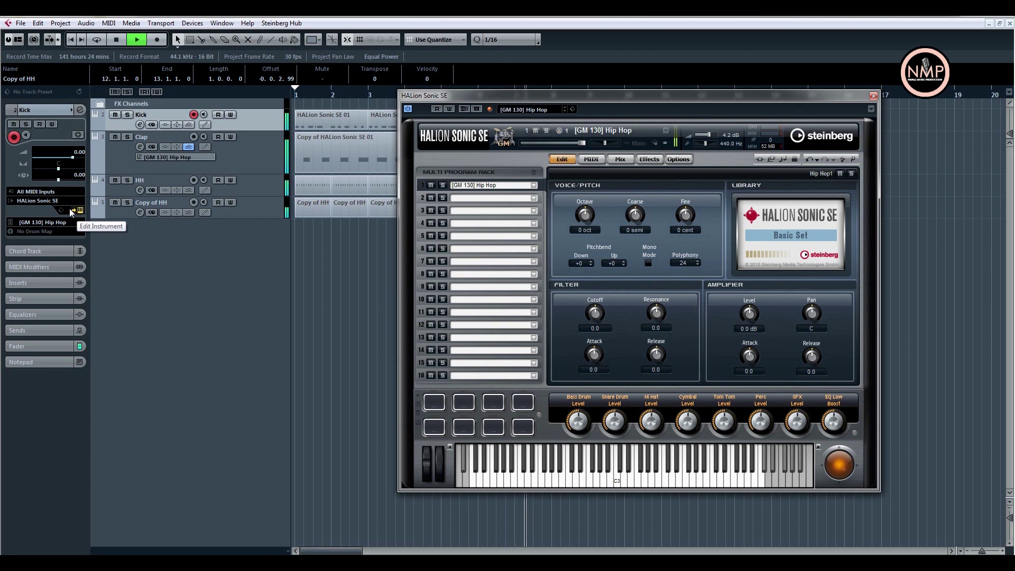
pyautogui.click(873, 95)
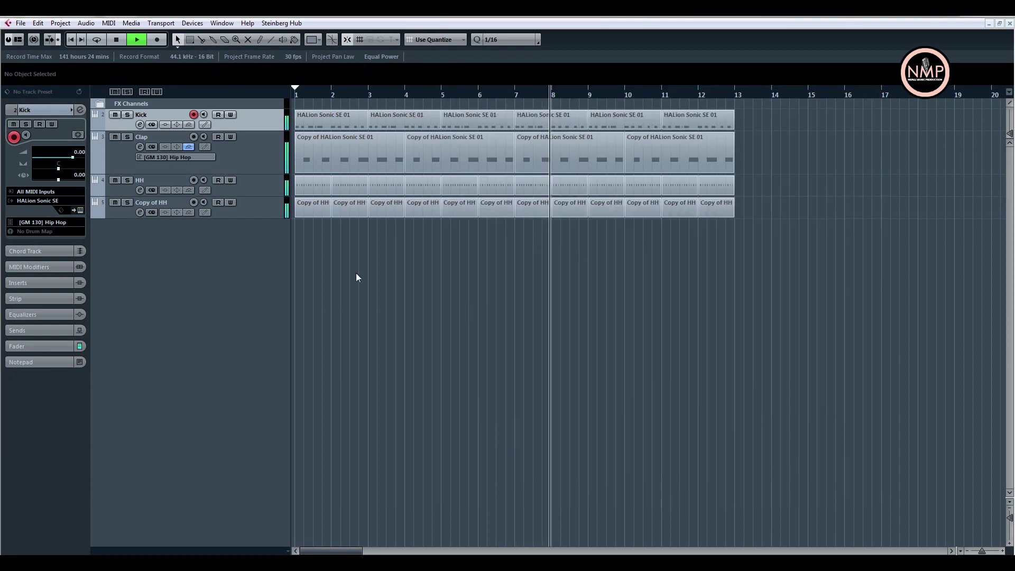
pyautogui.press('space')
pyautogui.click(243, 205)
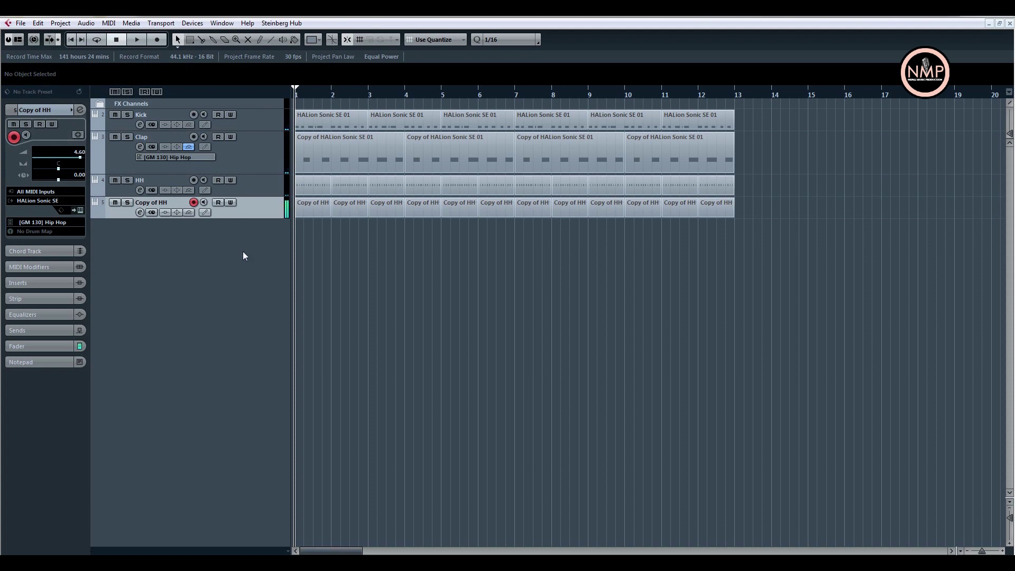
# Duplicate the Copy of HH track and delete all parts on the new track.
pyautogui.rightClick(243, 213)
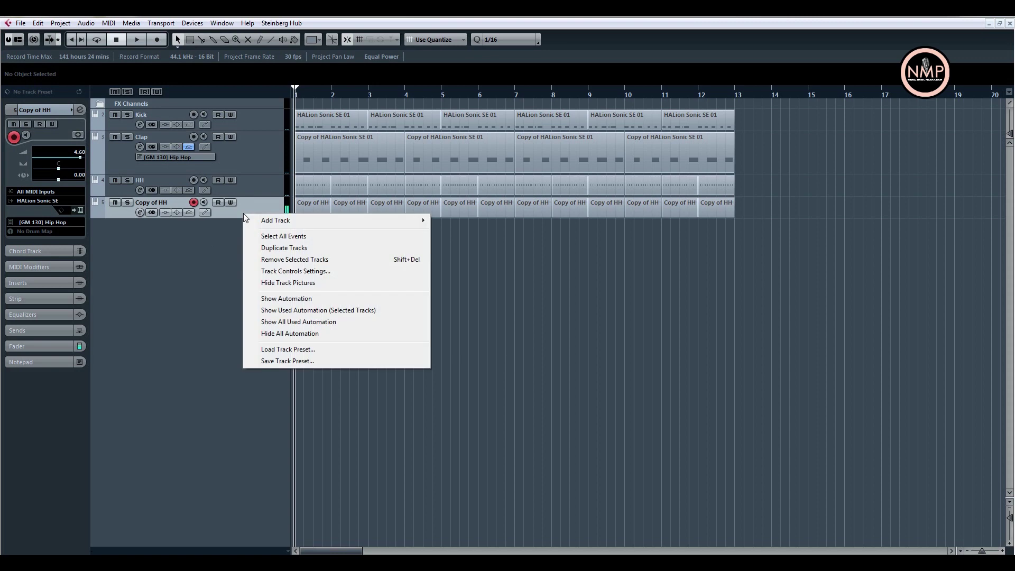
pyautogui.click(274, 250)
pyautogui.moveTo(761, 234); pyautogui.dragTo(270, 291)
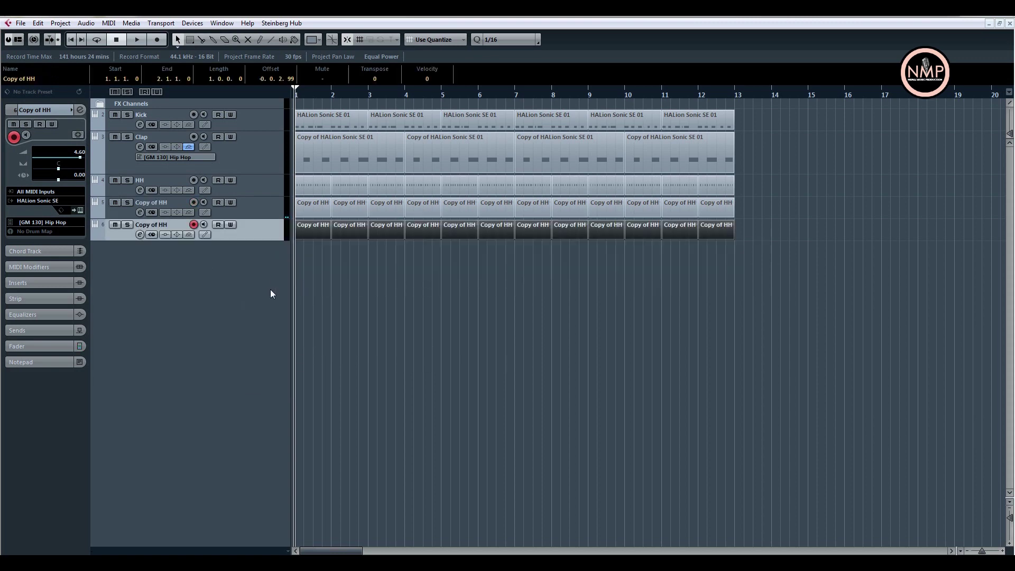
pyautogui.press('Delete')
# Play the beat through, then return to the object selection tool.
pyautogui.press('space')
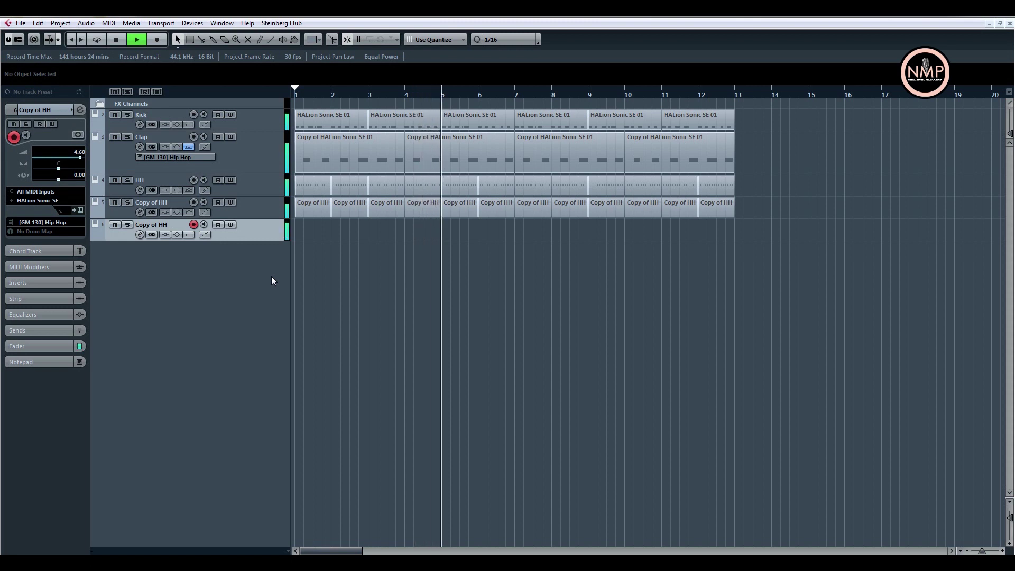
pyautogui.press('space')
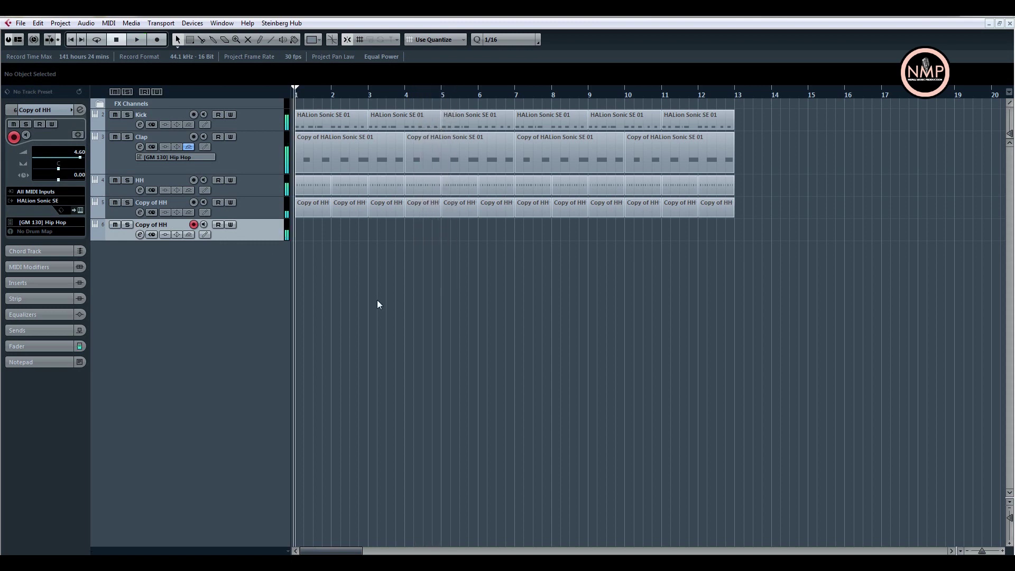
pyautogui.click(447, 158)
pyautogui.click(463, 277)
pyautogui.rightClick(439, 239)
pyautogui.click(448, 239)
pyautogui.rightClick(444, 219)
pyautogui.click(449, 222)
# Record a short new hi-hat part at the start of the new track.
pyautogui.press('space')
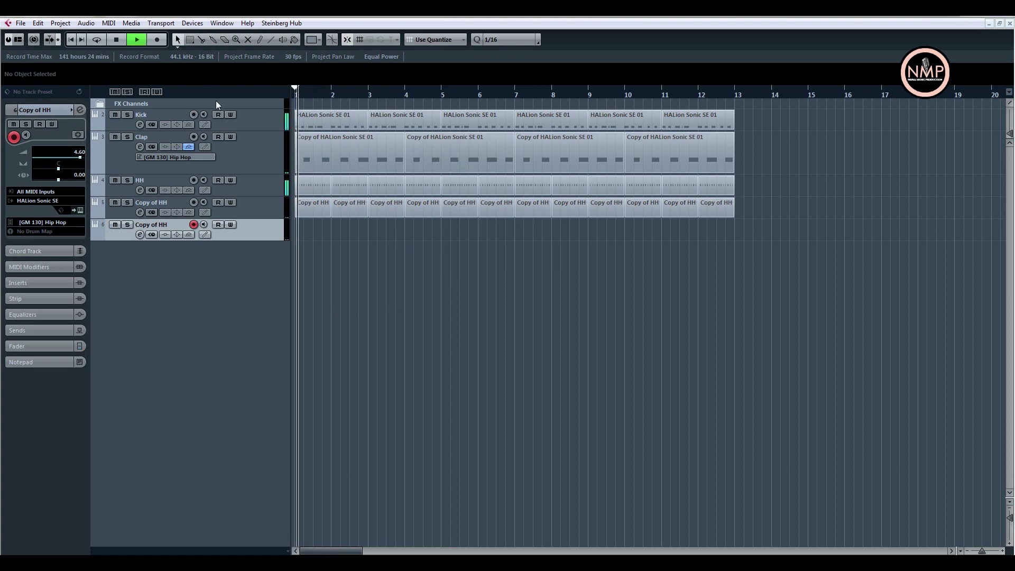
pyautogui.press('KP_Multiply')
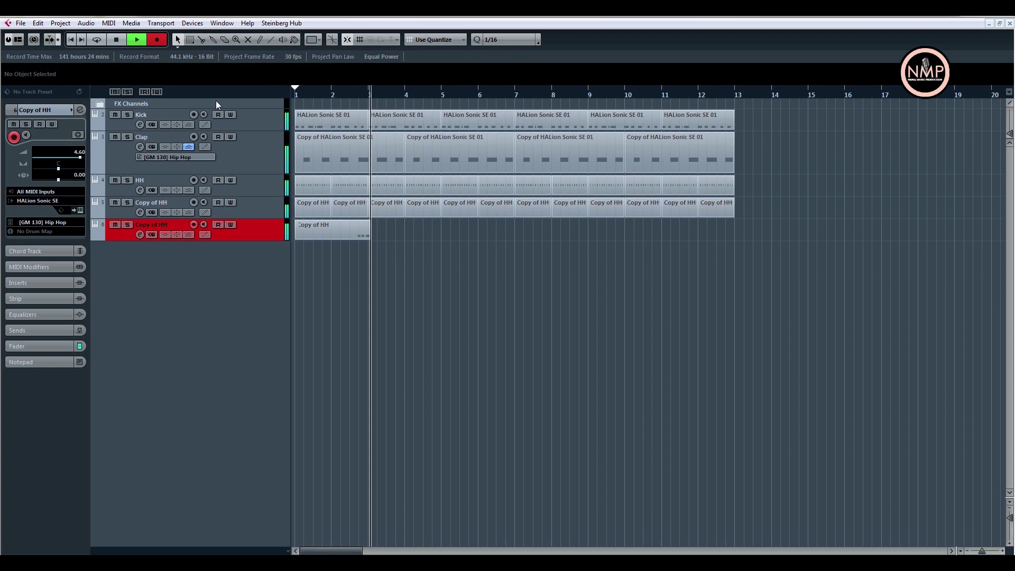
pyautogui.press('space')
# Open the recorded part and shift the middle C#1 note one sixteenth later.
pyautogui.doubleClick(358, 224)
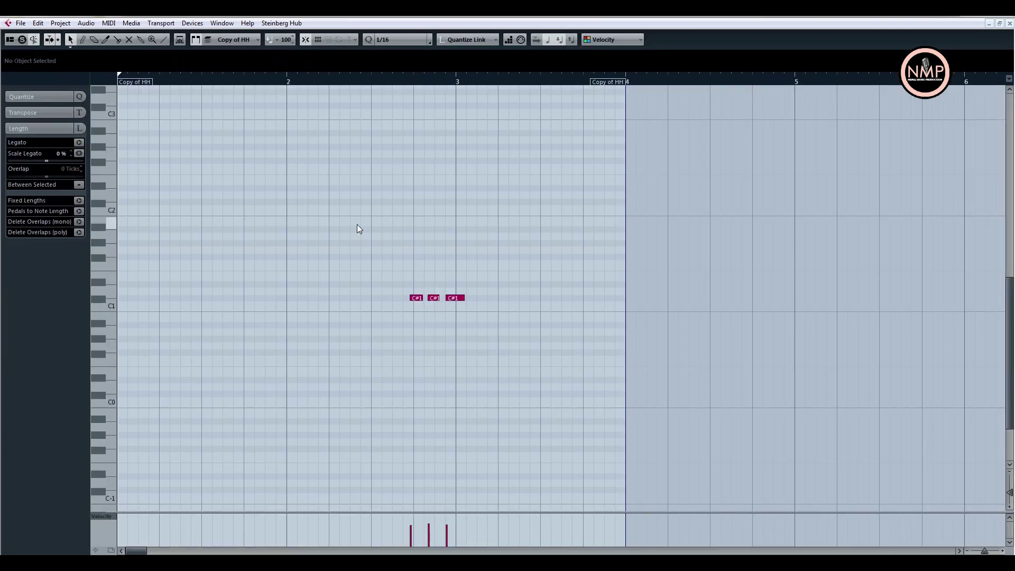
pyautogui.press('space')
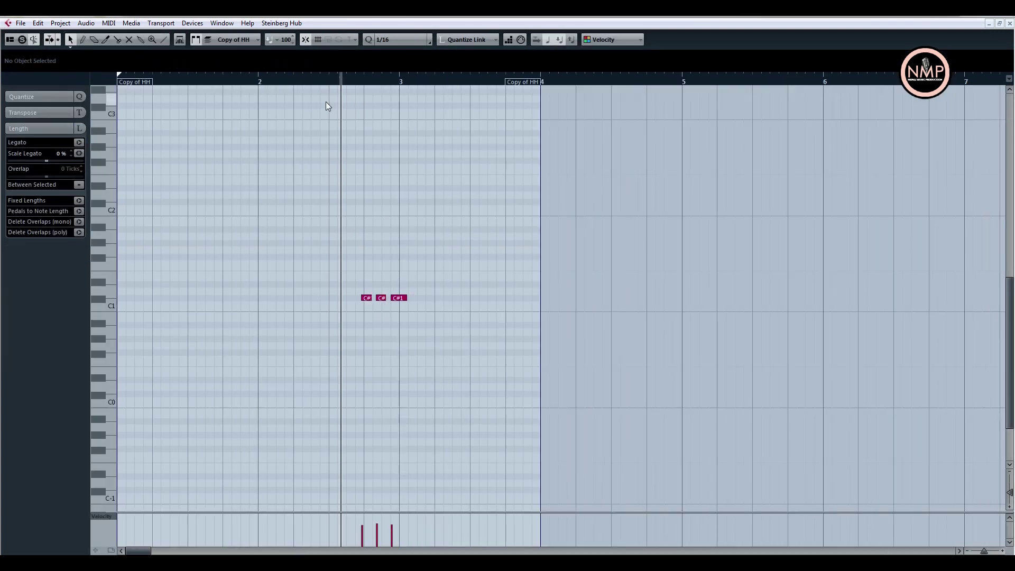
pyautogui.hotkey('ctrl', 'a')
pyautogui.press('space')
pyautogui.press('space')
pyautogui.click(461, 253)
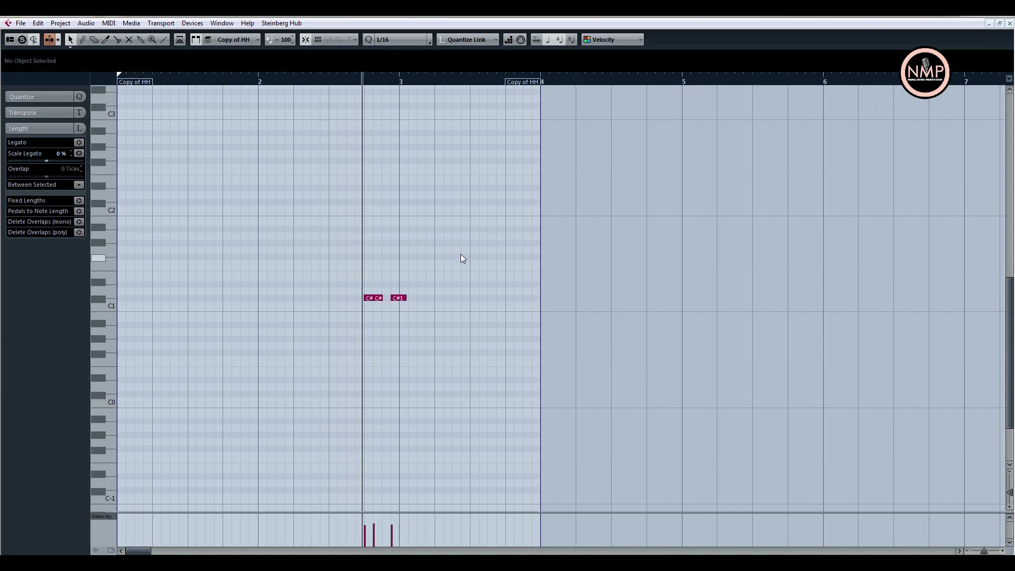
pyautogui.press('space')
pyautogui.click(376, 299)
pyautogui.moveTo(376, 299); pyautogui.dragTo(386, 299)
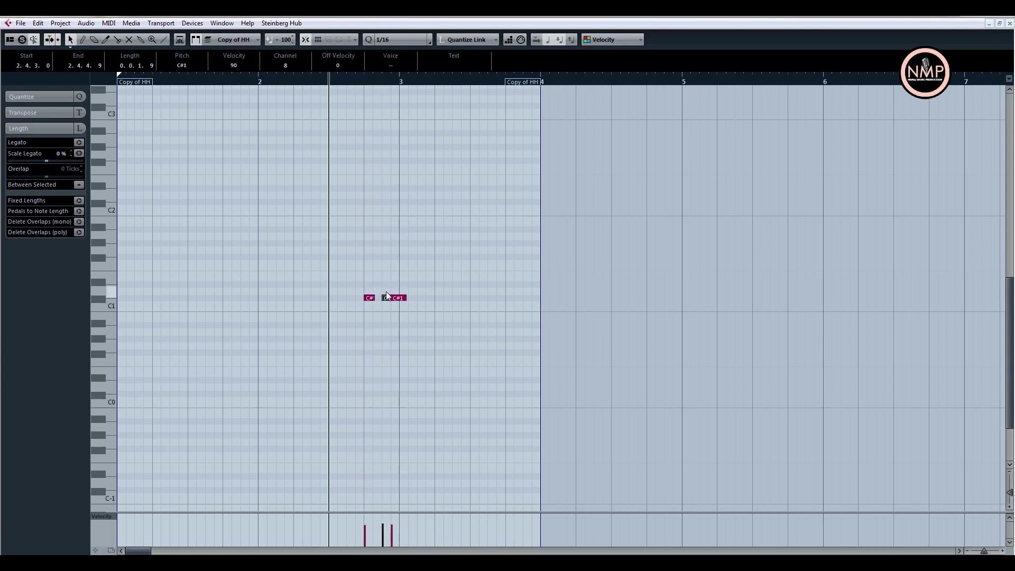
pyautogui.press('space')
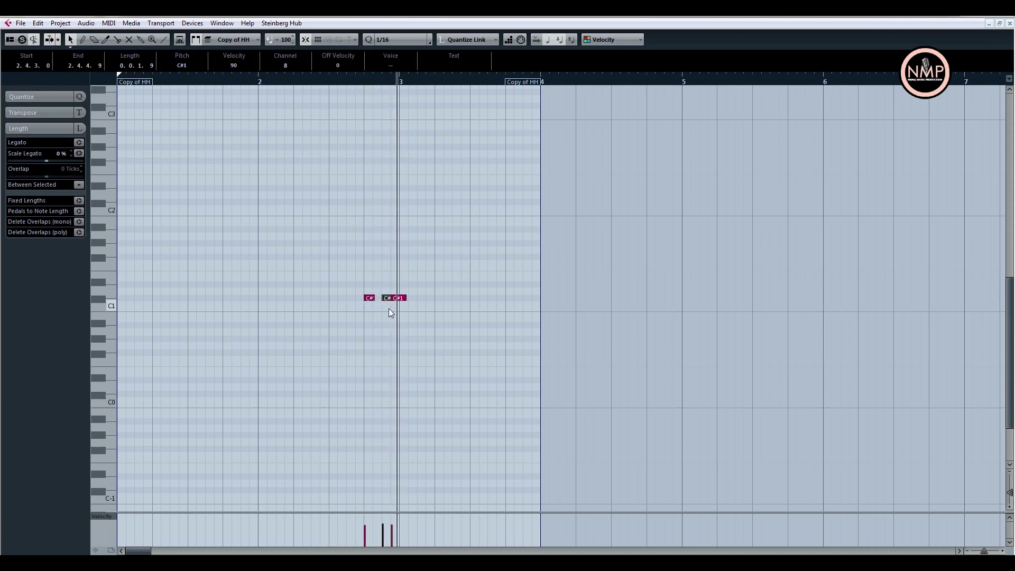
pyautogui.press('space')
# Set the quantize grid to 1/32 and audition the middle C#1 note.
pyautogui.moveTo(341, 82)
pyautogui.mouseDown()
pyautogui.moveTo(361, 150)
pyautogui.moveTo(719, 184)
pyautogui.moveTo(659, 216)
pyautogui.moveTo(678, 299)
pyautogui.mouseUp()
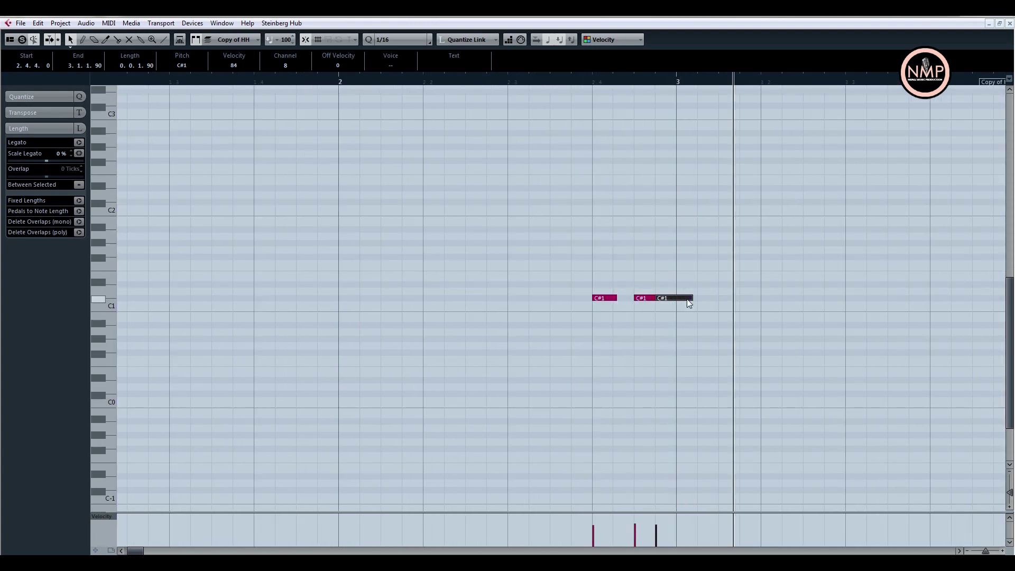
pyautogui.click(387, 40)
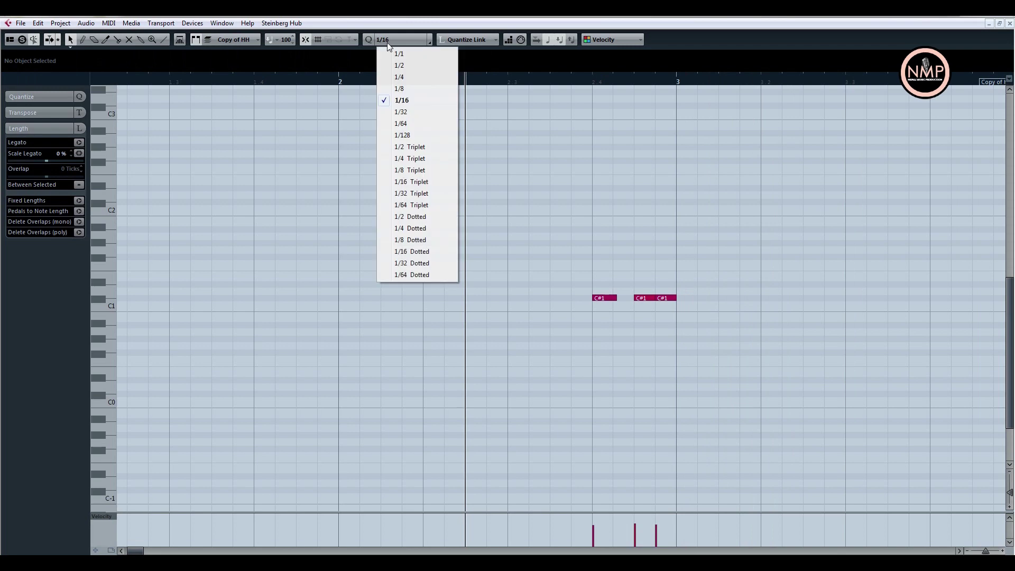
pyautogui.click(406, 112)
pyautogui.click(644, 300)
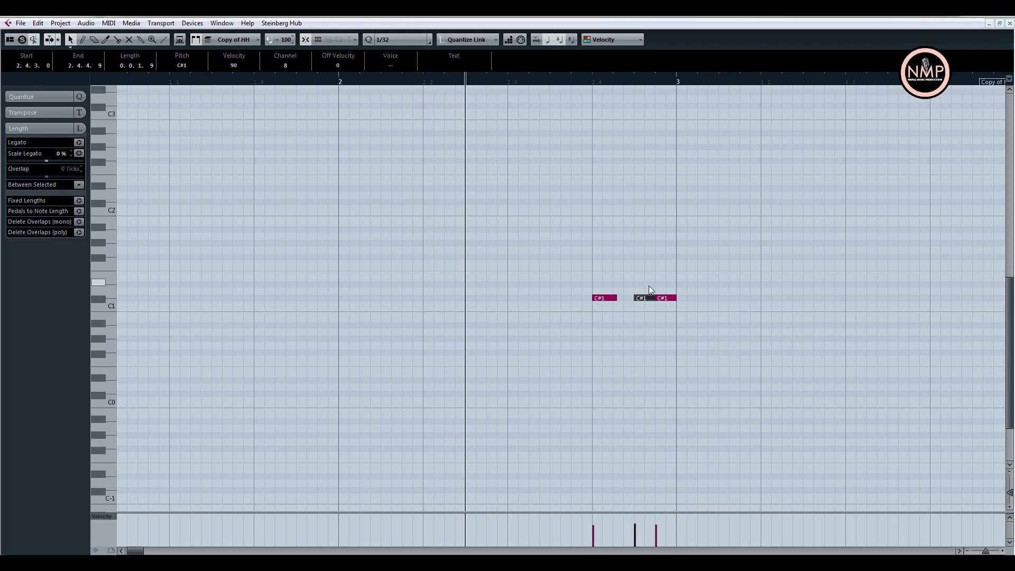
pyautogui.press('space')
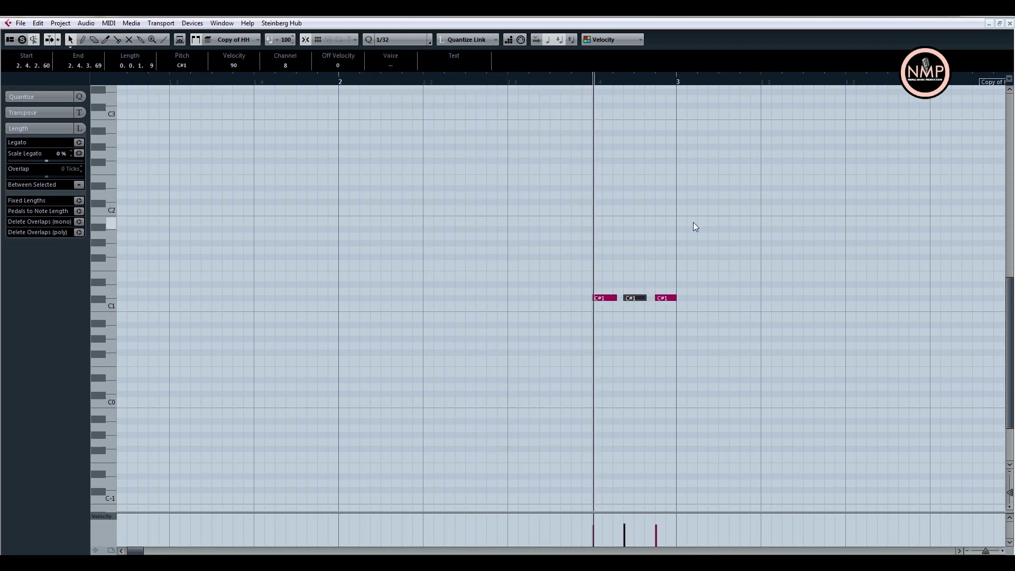
# Select the first C#1 note, audition the roll, and close the editor.
pyautogui.press('space')
pyautogui.press('g')
pyautogui.hotkey('ctrl', 'a')
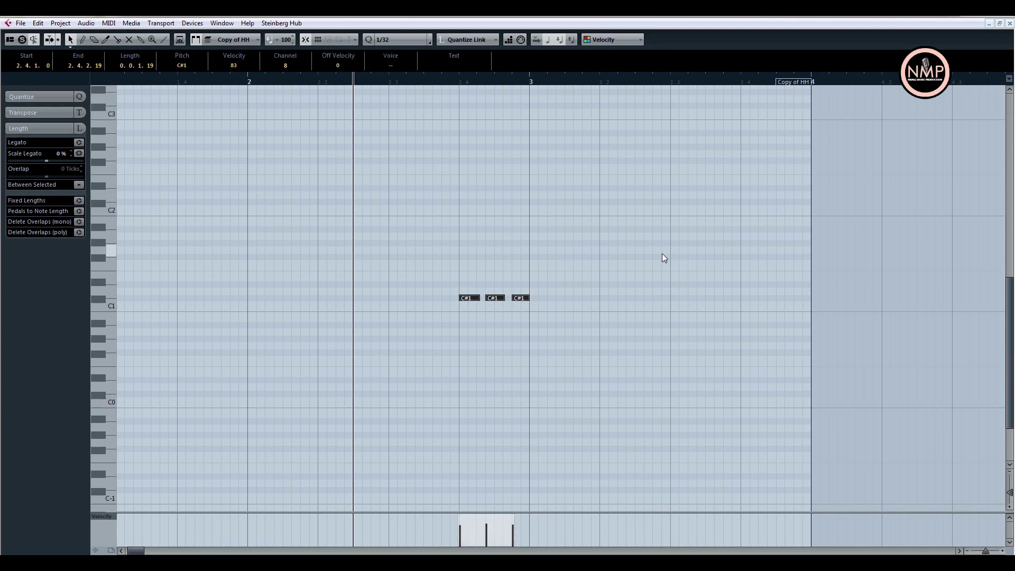
pyautogui.click(662, 254)
pyautogui.click(459, 298)
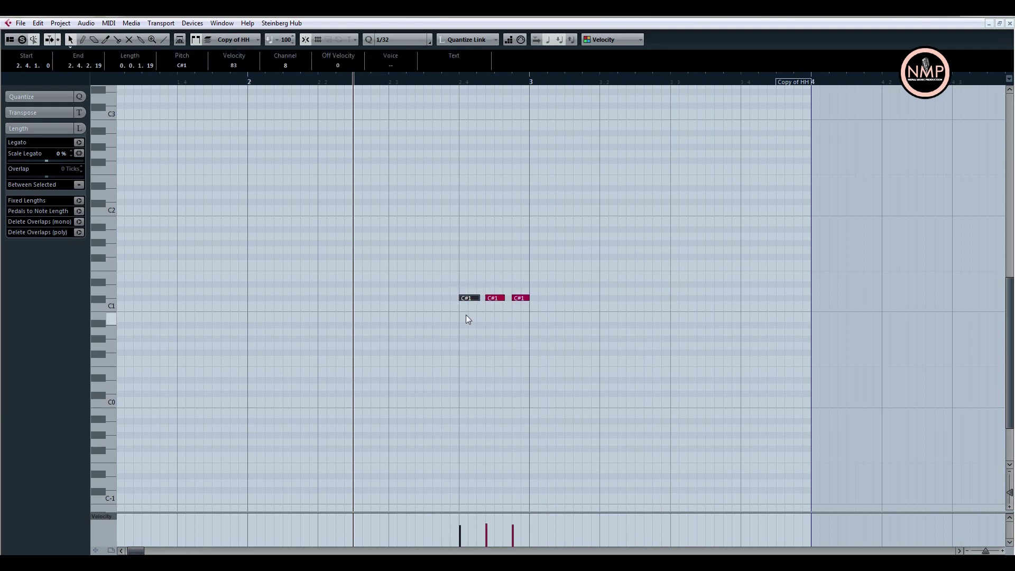
pyautogui.press('space')
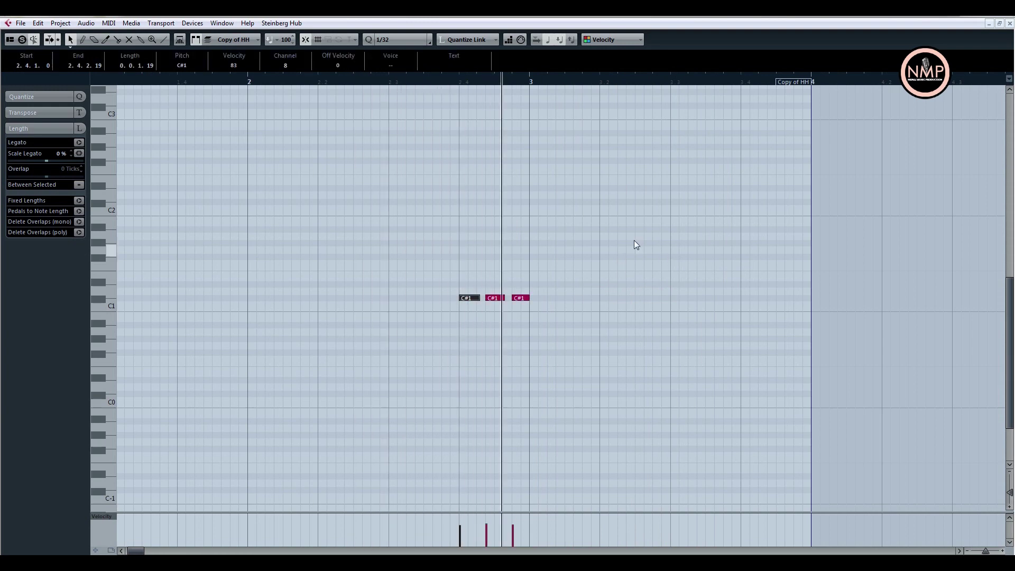
pyautogui.press('space')
pyautogui.press('Escape')
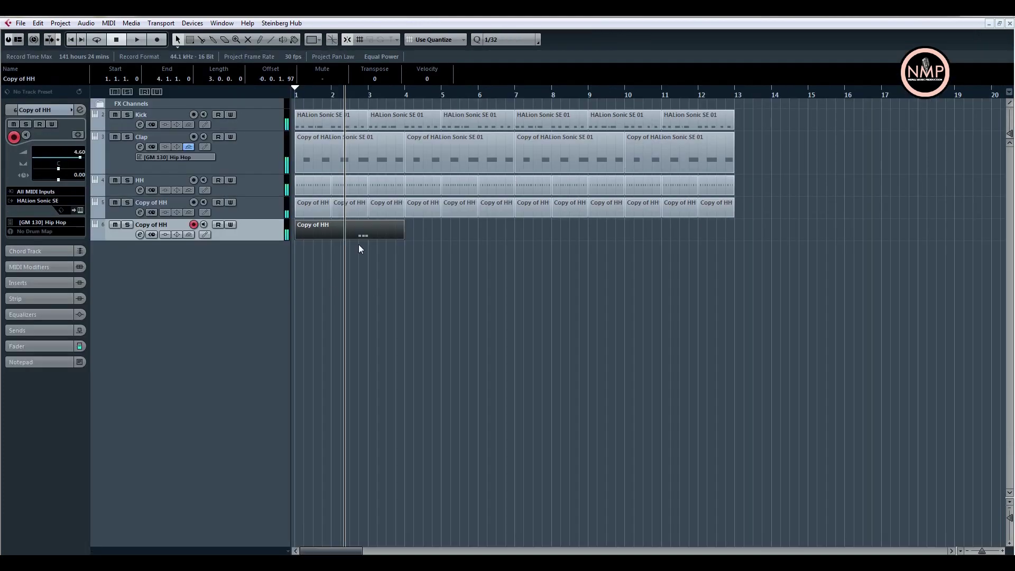
# Split the roll part at bar 3 and delete the piece after it.
pyautogui.moveTo(312, 92); pyautogui.dragTo(280, 111)
pyautogui.rightClick(420, 255)
pyautogui.click(425, 254)
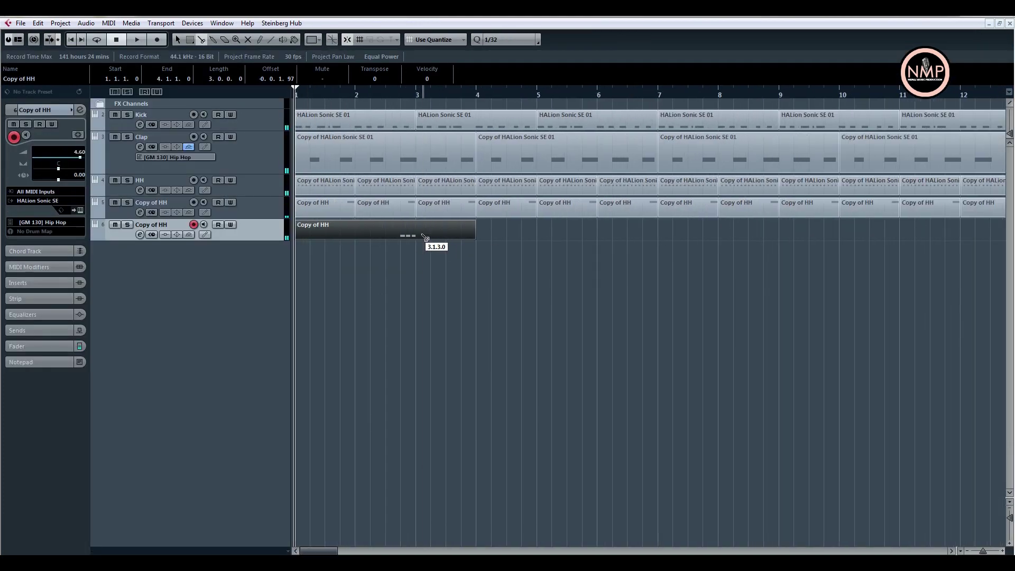
pyautogui.click(419, 236)
pyautogui.press('1')
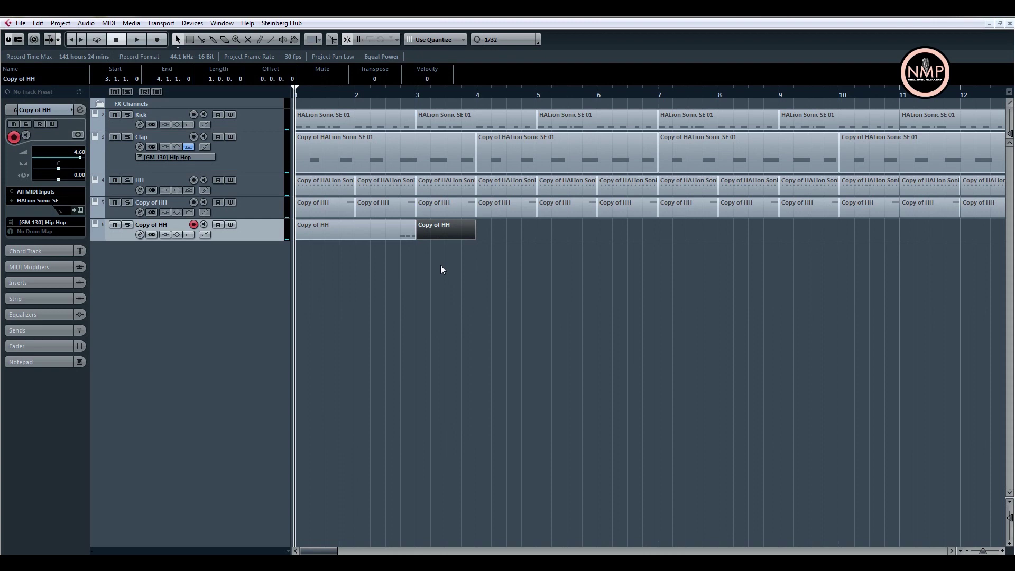
pyautogui.press('Delete')
pyautogui.press('space')
# With snap at 1/1, place the roll part at bar 1, duplicate it, and stop playback.
pyautogui.click(343, 237)
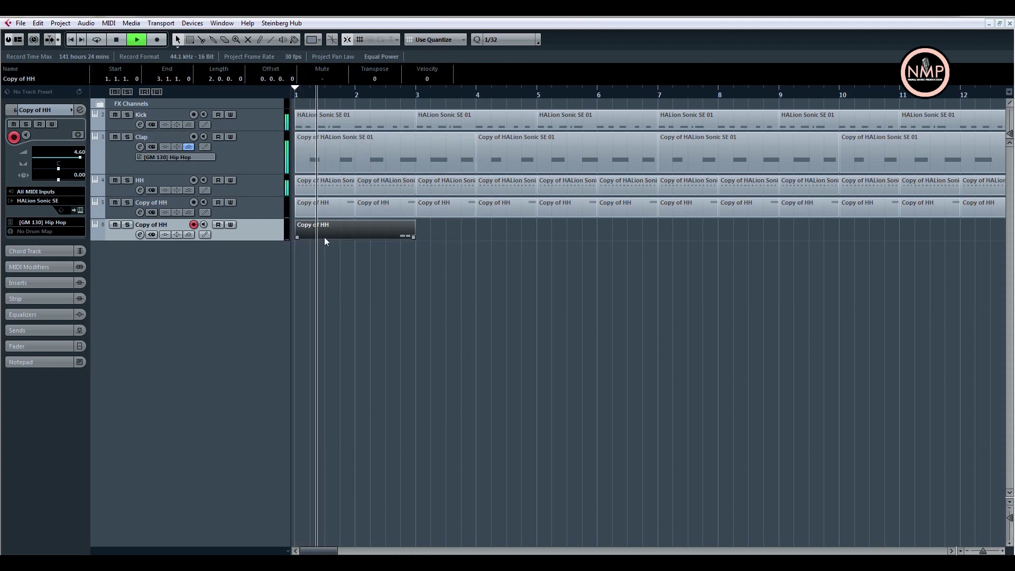
pyautogui.click(486, 40)
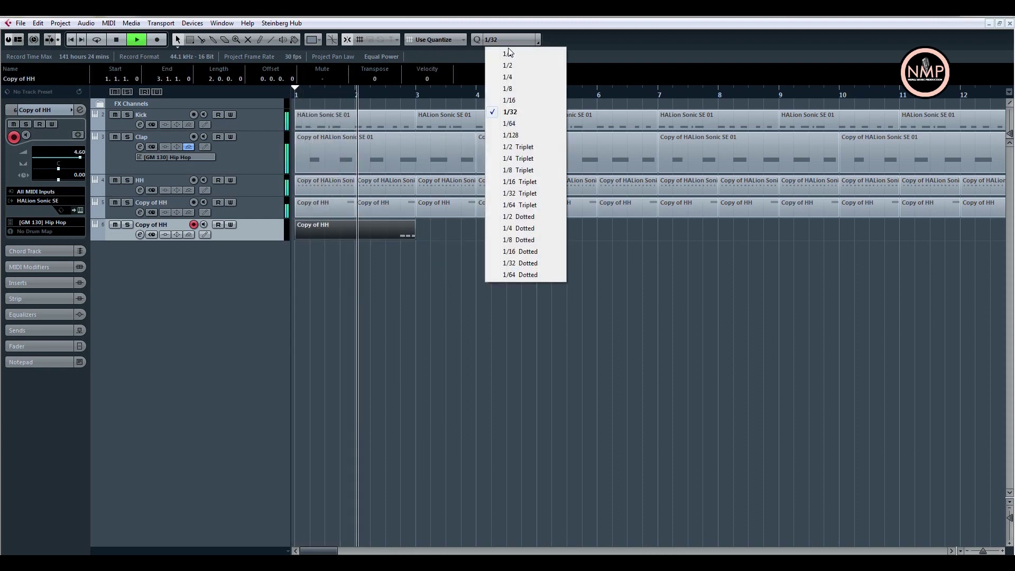
pyautogui.click(426, 296)
pyautogui.click(324, 235)
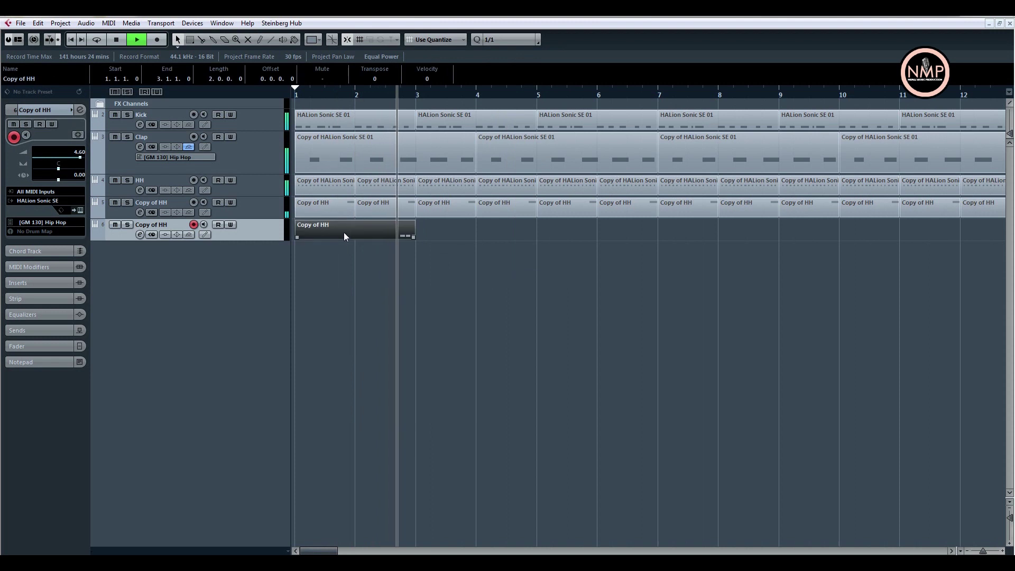
pyautogui.moveTo(355, 230); pyautogui.dragTo(434, 237)
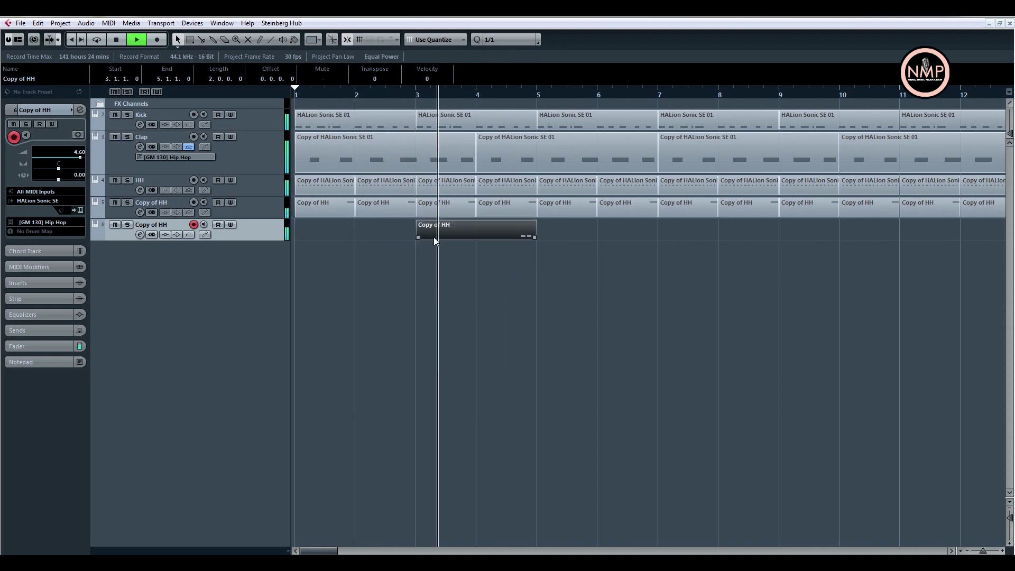
pyautogui.click(435, 268)
pyautogui.press('g')
pyautogui.press('g')
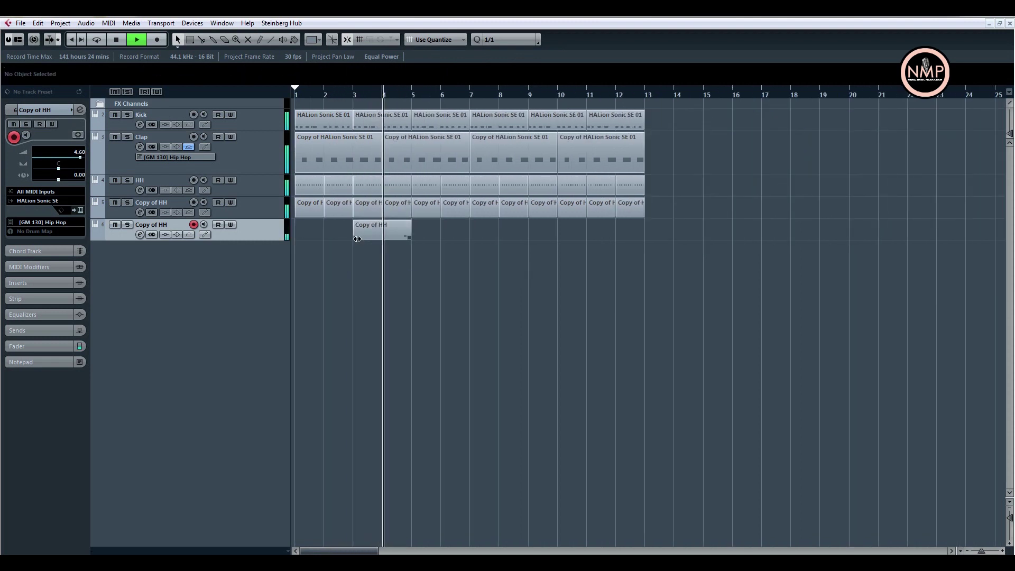
pyautogui.moveTo(362, 235); pyautogui.dragTo(283, 237)
pyautogui.hotkey('ctrl', 'd')
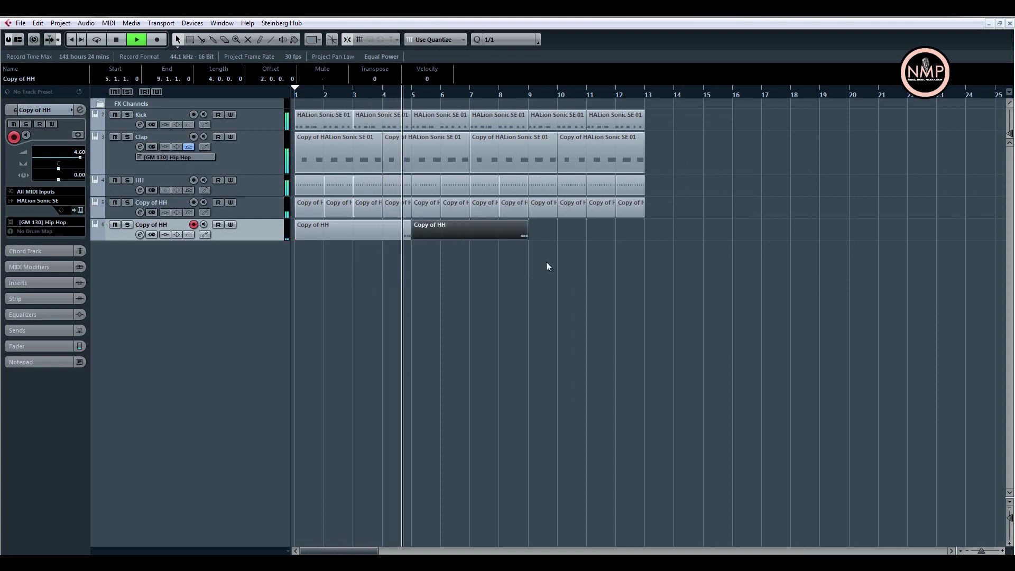
pyautogui.click(521, 247)
pyautogui.press('space')
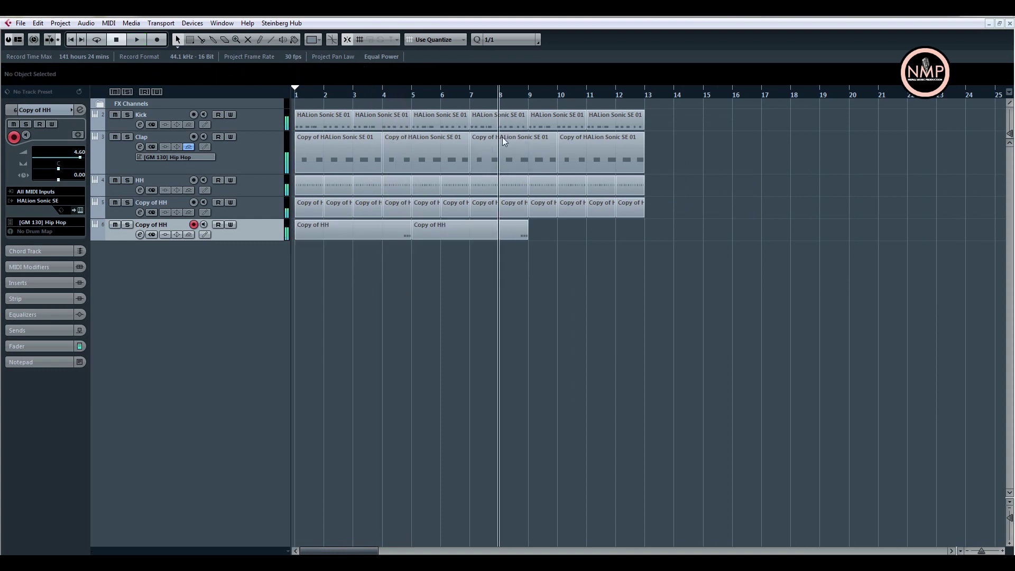
# Open the Copy of HH part's notes and set the grid to 1/16.
pyautogui.doubleClick(519, 233)
pyautogui.press('g')
pyautogui.press('g')
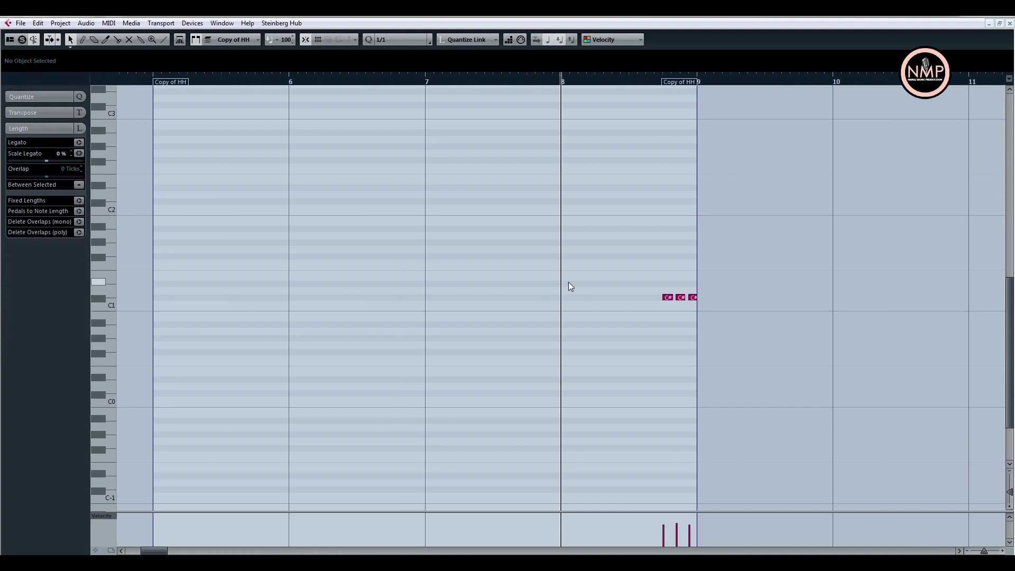
pyautogui.press('g')
pyautogui.click(629, 87)
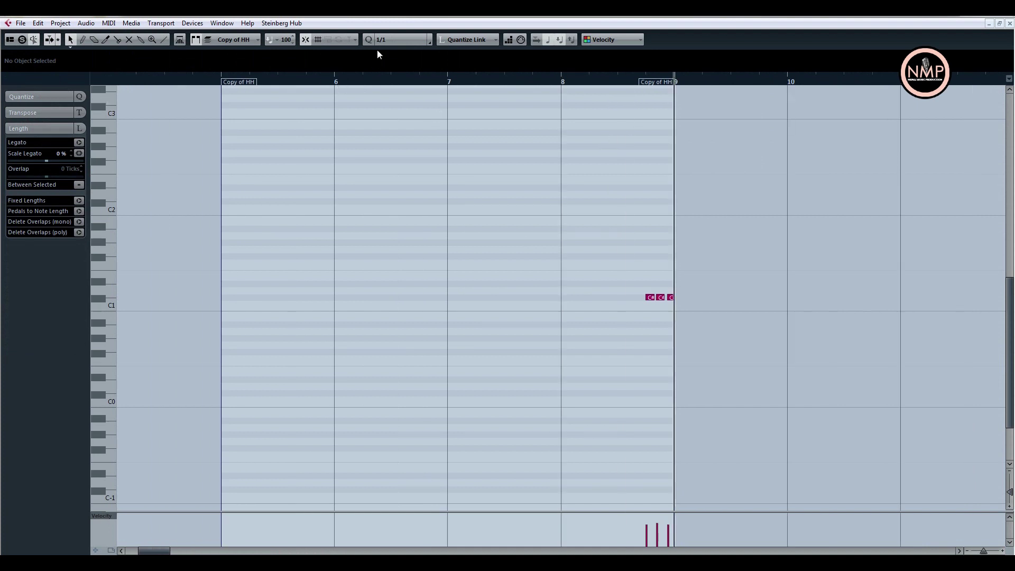
pyautogui.click(389, 40)
pyautogui.click(400, 101)
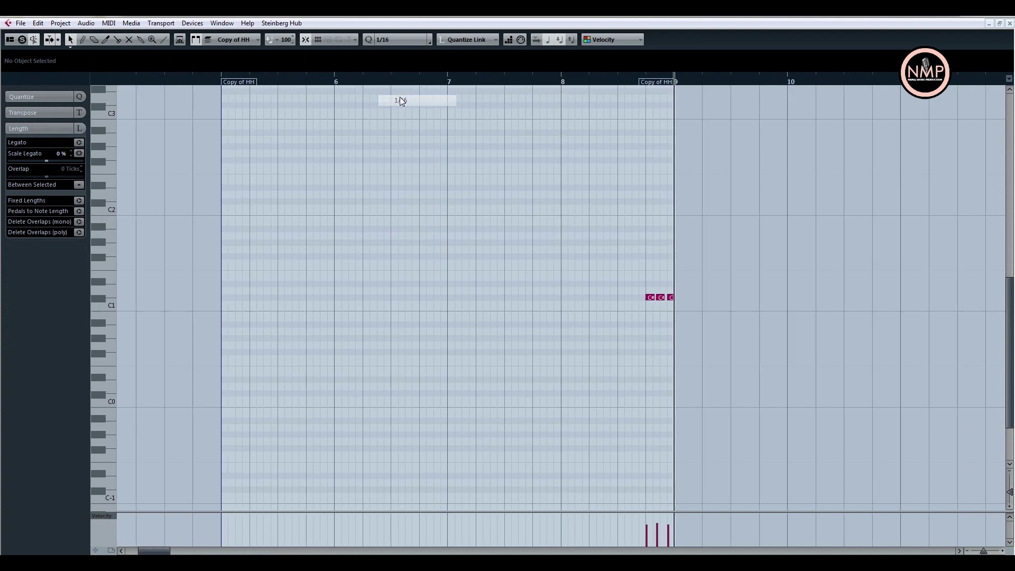
# Audition the three roll notes before bar 9 and nudge the middle one later.
pyautogui.moveTo(619, 273); pyautogui.dragTo(691, 319)
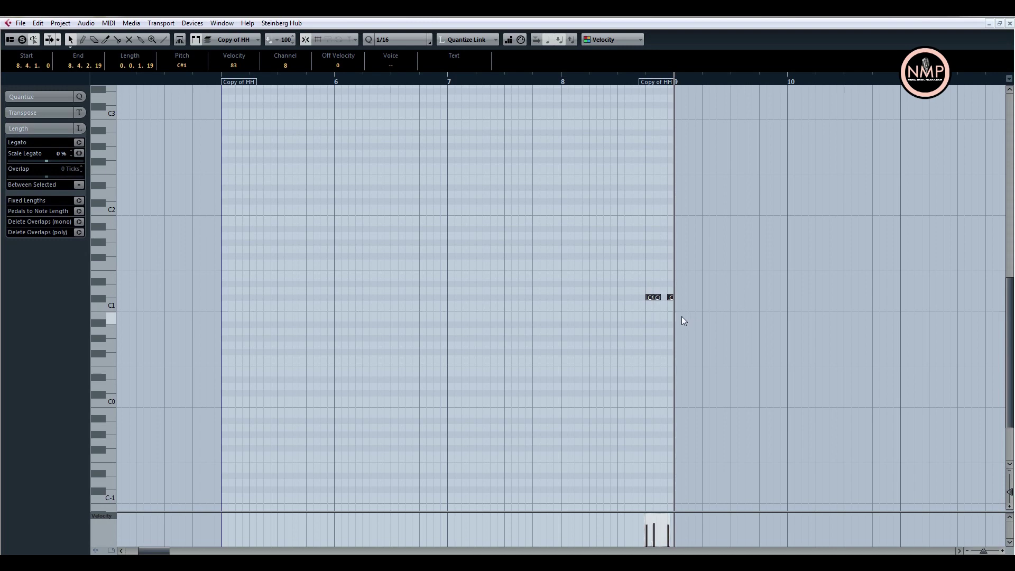
pyautogui.press('space')
pyautogui.press('space')
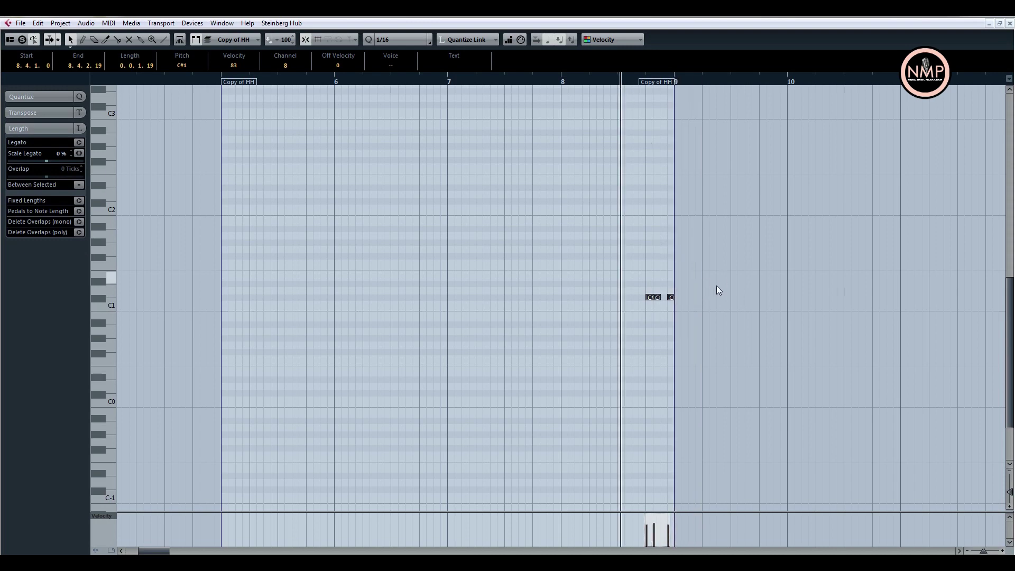
pyautogui.press('space')
pyautogui.click(658, 298)
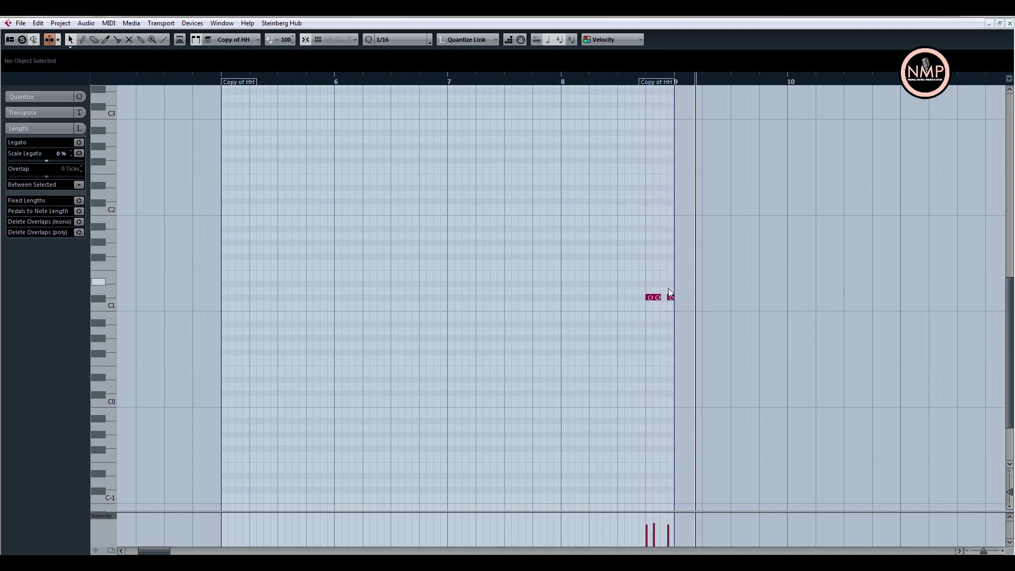
pyautogui.press('space')
pyautogui.hotkey('ctrl', 'Right')
pyautogui.press('space')
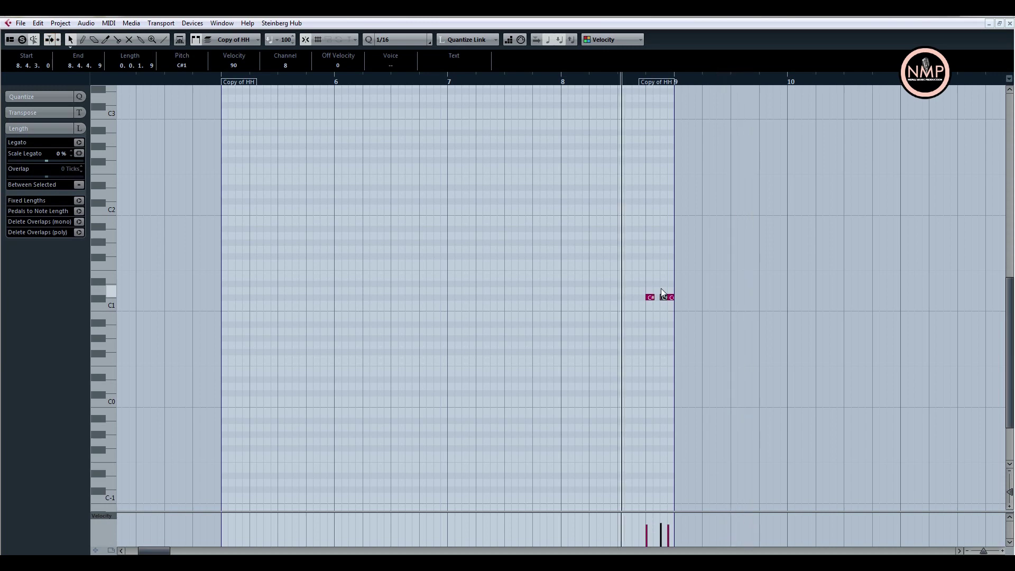
# Leave the note editor and select the first Copy of HH part with the Split tool.
pyautogui.press('Escape')
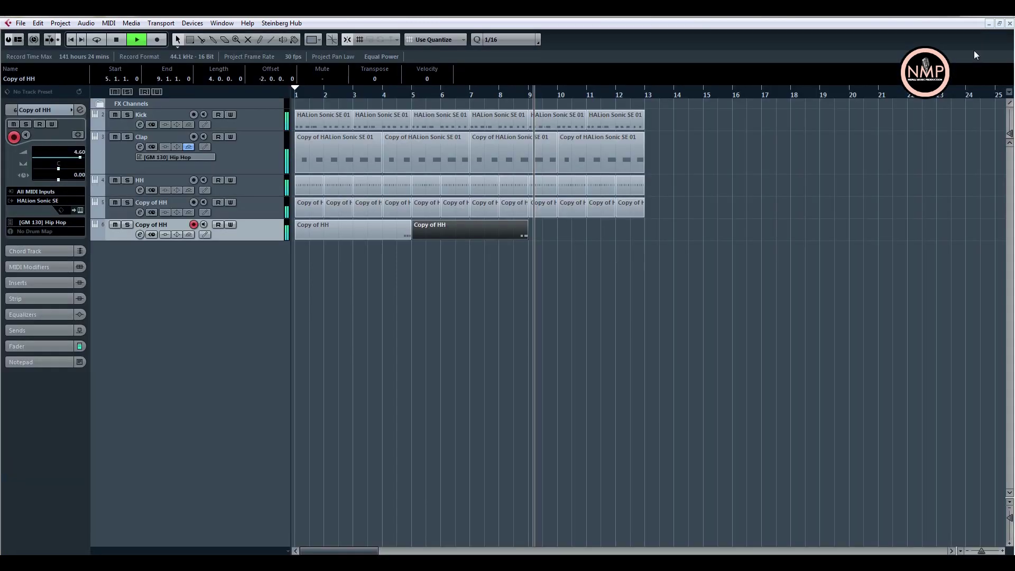
pyautogui.click(485, 279)
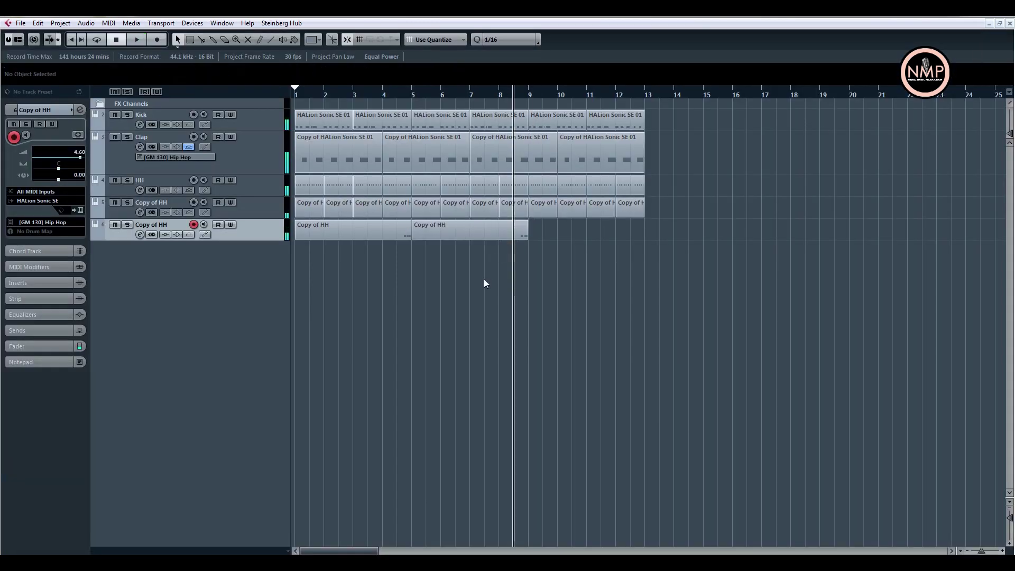
pyautogui.click(367, 235)
pyautogui.rightClick(566, 249)
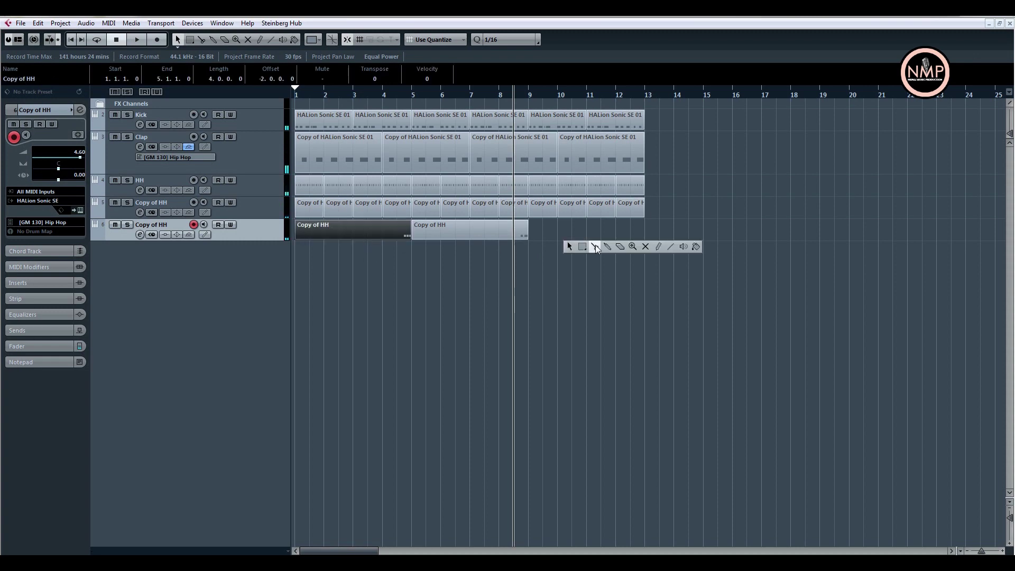
pyautogui.click(595, 245)
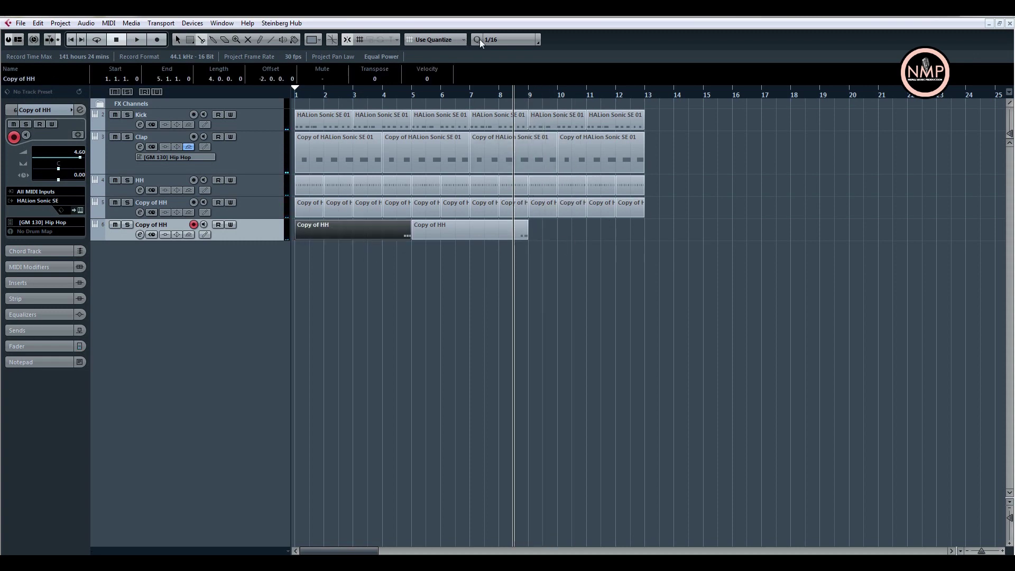
# Snap to whole bars, delete all parts past bar 9, and return to bar 1.
pyautogui.click(480, 42)
pyautogui.click(530, 151)
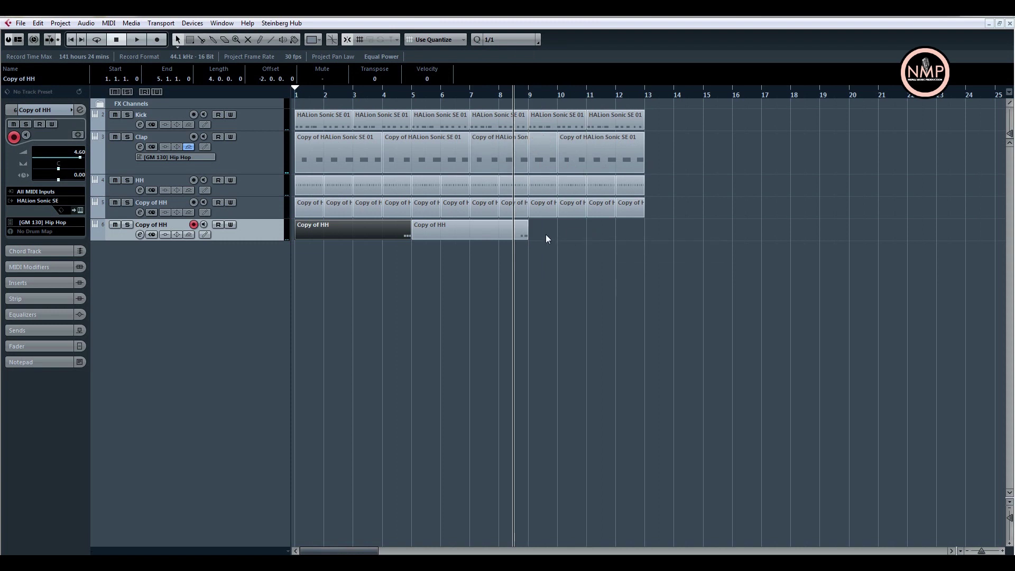
pyautogui.moveTo(546, 238); pyautogui.dragTo(661, 122)
pyautogui.press('Delete')
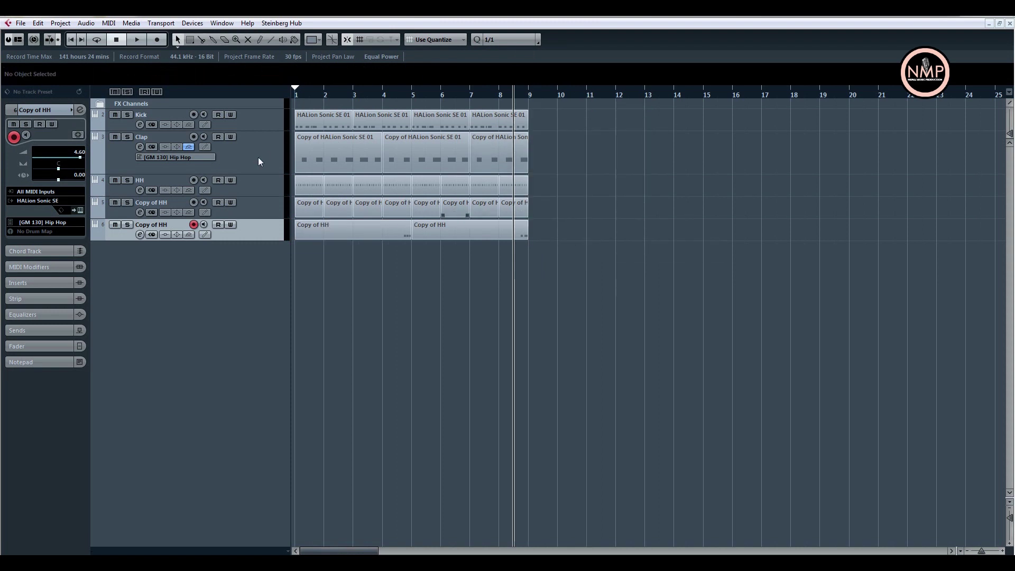
pyautogui.press('Home')
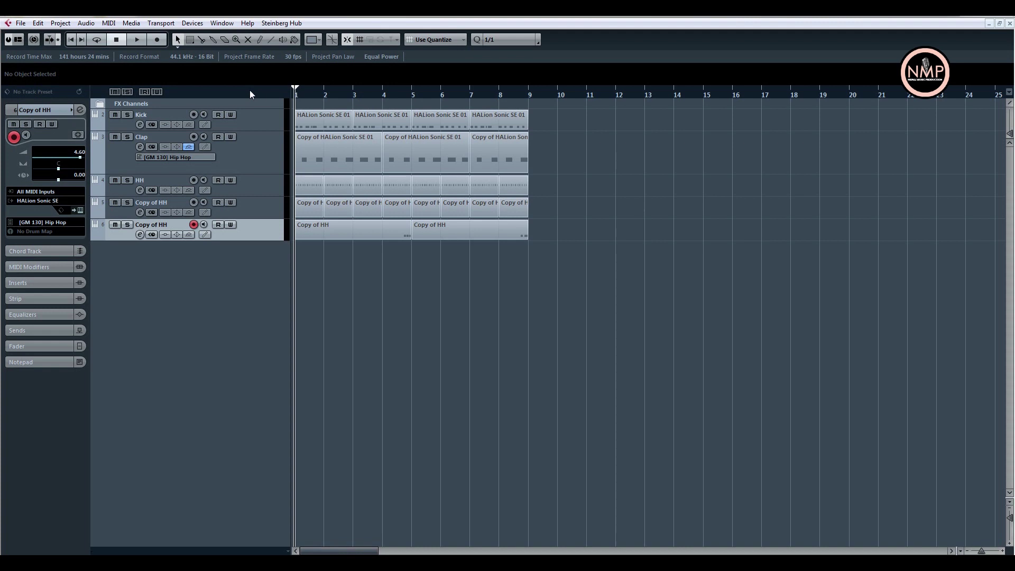
pyautogui.click(998, 508)
# Shrink every track to one row high and play the beat through.
pyautogui.click(939, 389)
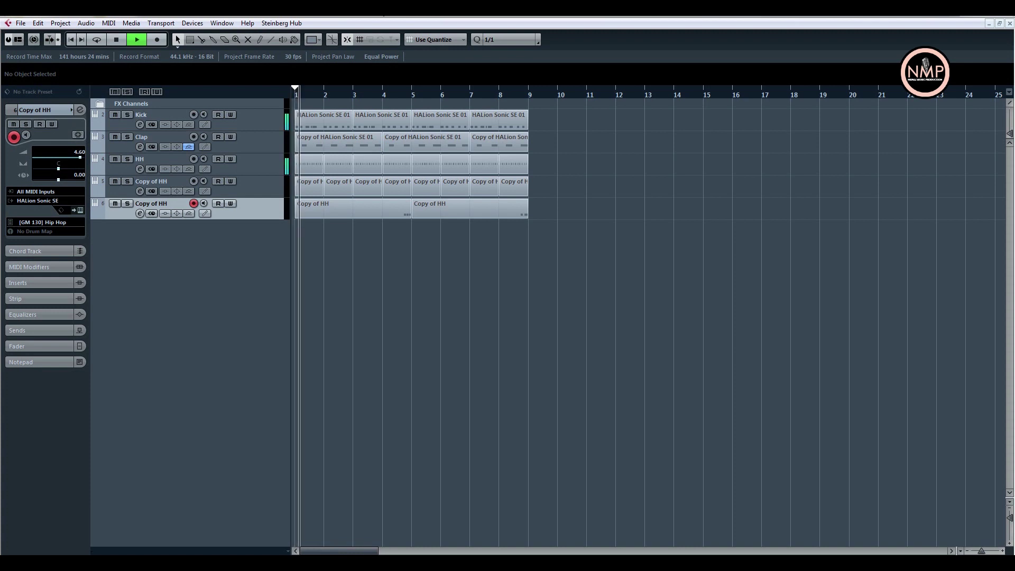
pyautogui.press('space')
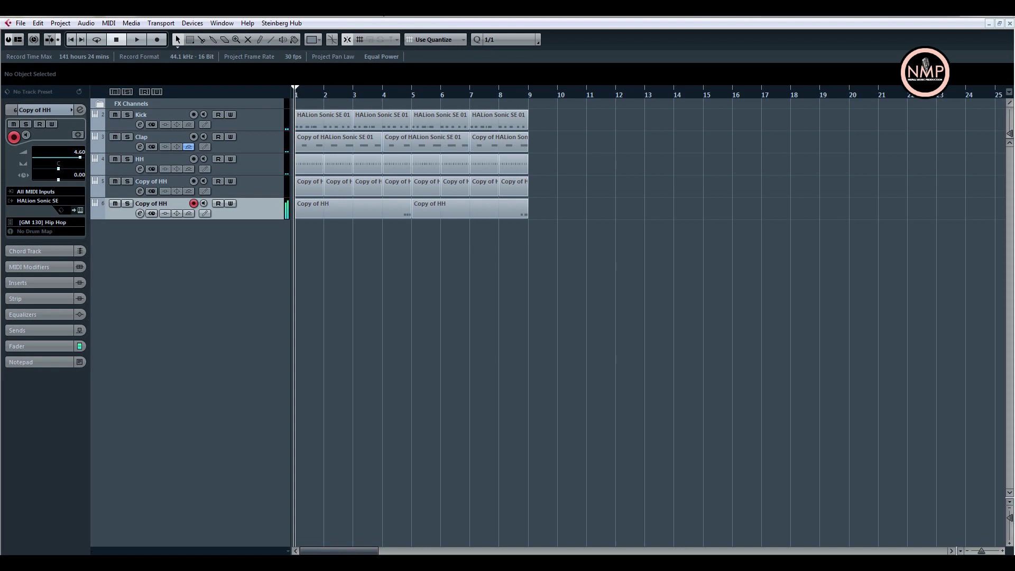
pyautogui.press('space')
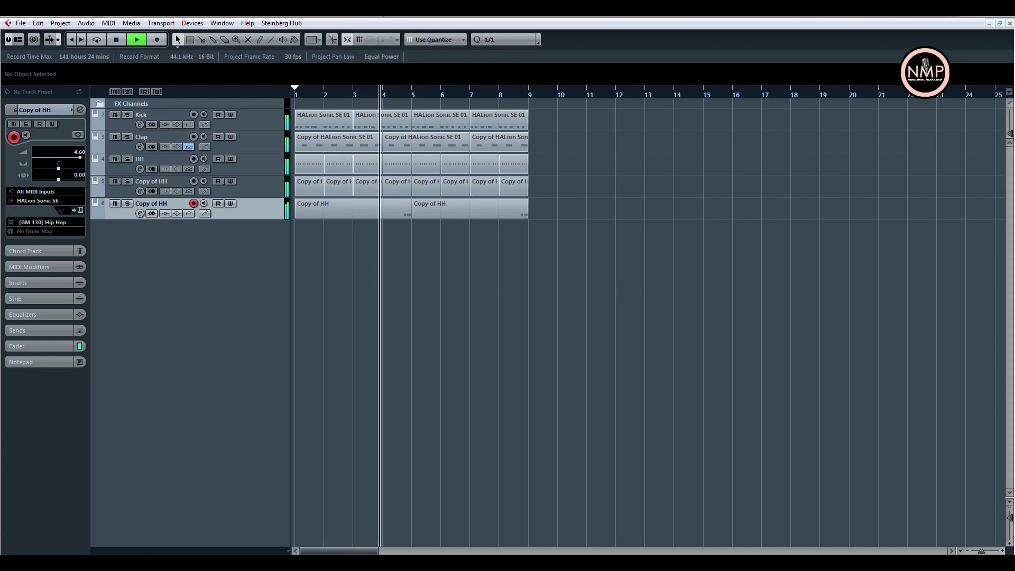
pyautogui.press('space')
# Record a short take on track 6.
pyautogui.press('KP_Multiply')
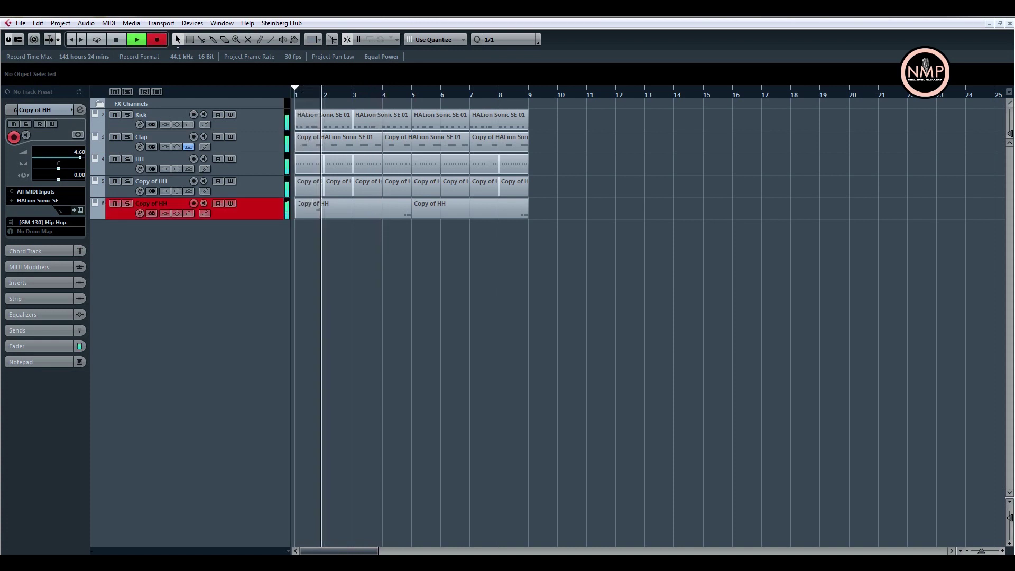
pyautogui.press('space')
pyautogui.press('Escape')
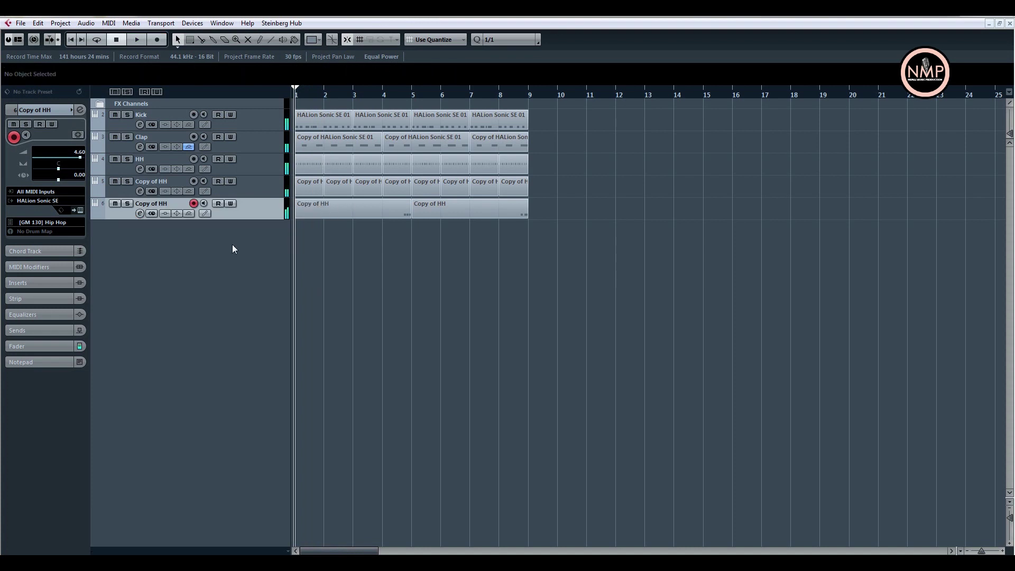
pyautogui.rightClick(232, 249)
# Duplicate the Copy of HH track and delete the parts on the new seventh track.
pyautogui.click(290, 248)
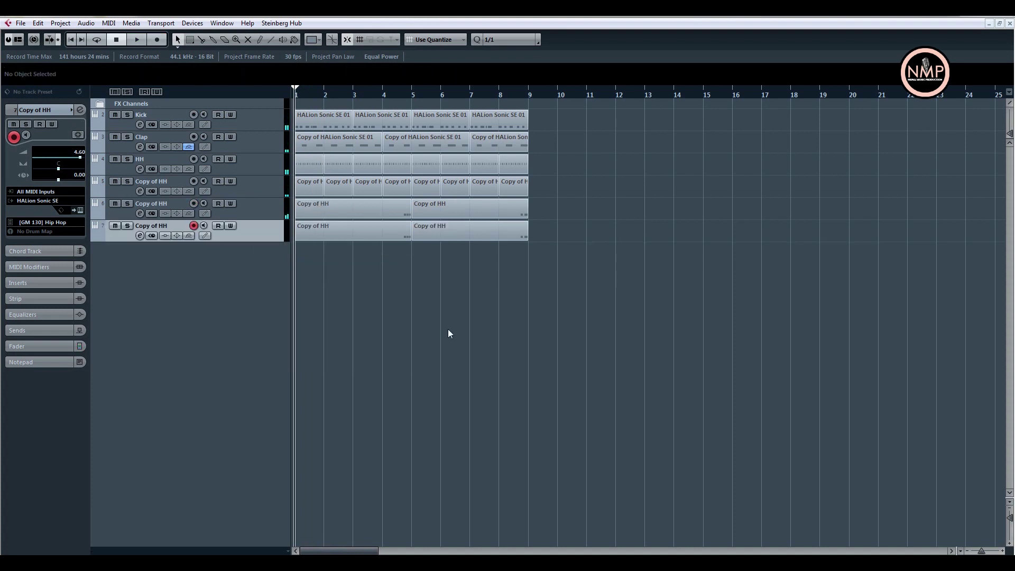
pyautogui.moveTo(407, 263); pyautogui.dragTo(367, 266)
pyautogui.press('Delete')
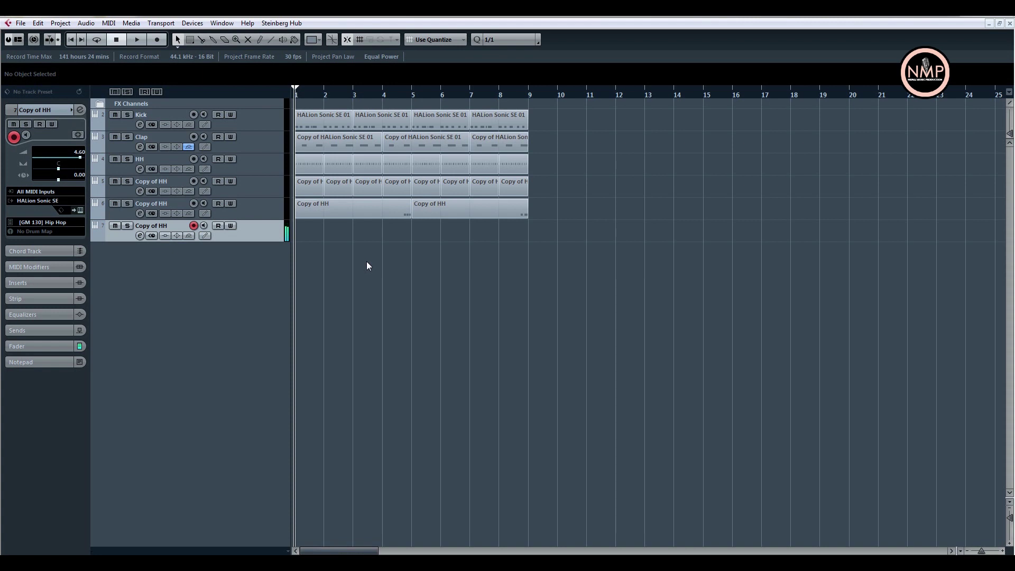
# Record a new hi-hat roll on track 7 and open it in the Key Editor.
pyautogui.press('KP_Multiply')
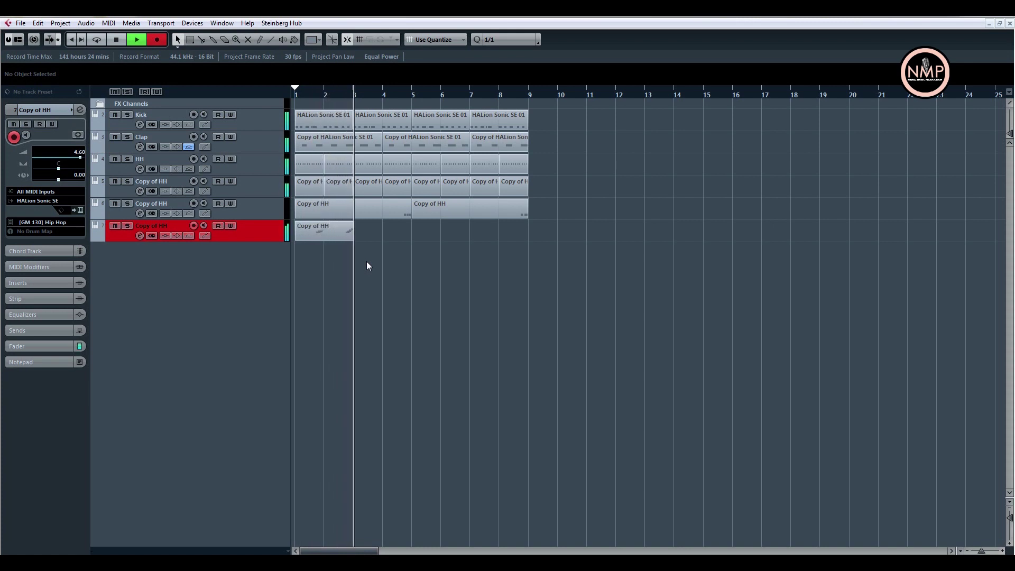
pyautogui.press('space')
pyautogui.doubleClick(340, 235)
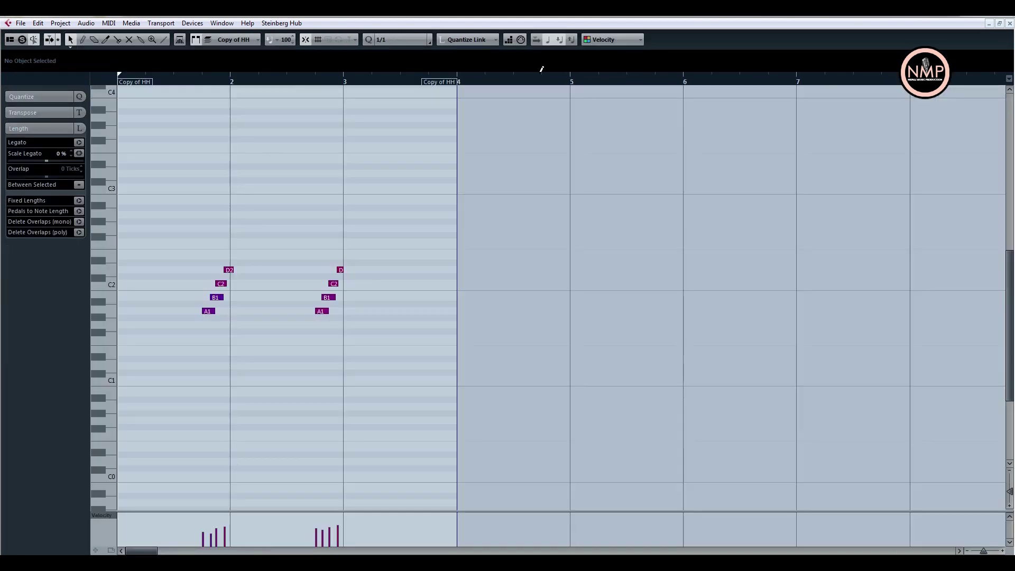
# Set the grid to 1/16 and lower all eight roll notes' velocity to 43.
pyautogui.click(397, 45)
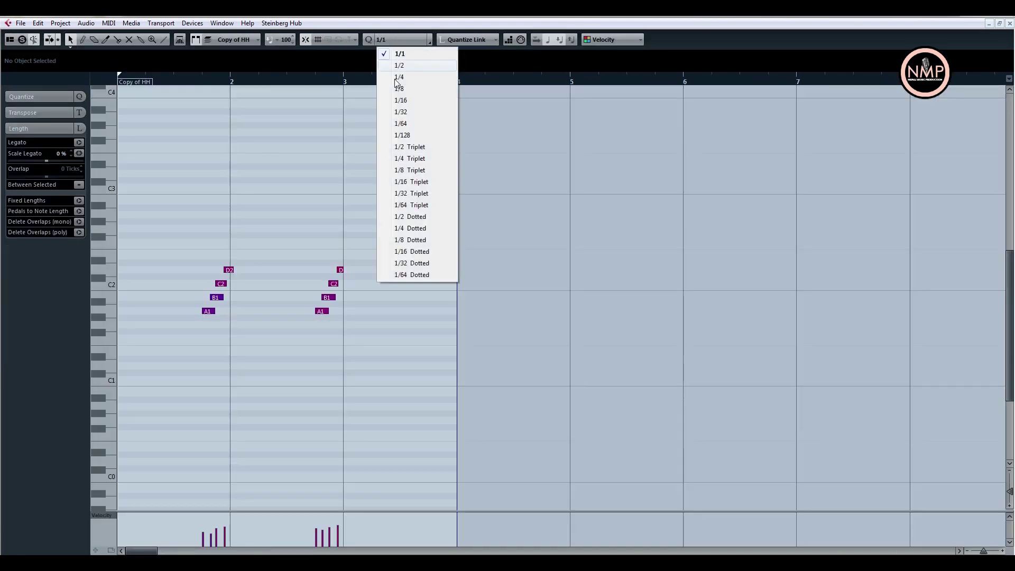
pyautogui.click(403, 102)
pyautogui.hotkey('ctrl', 'a')
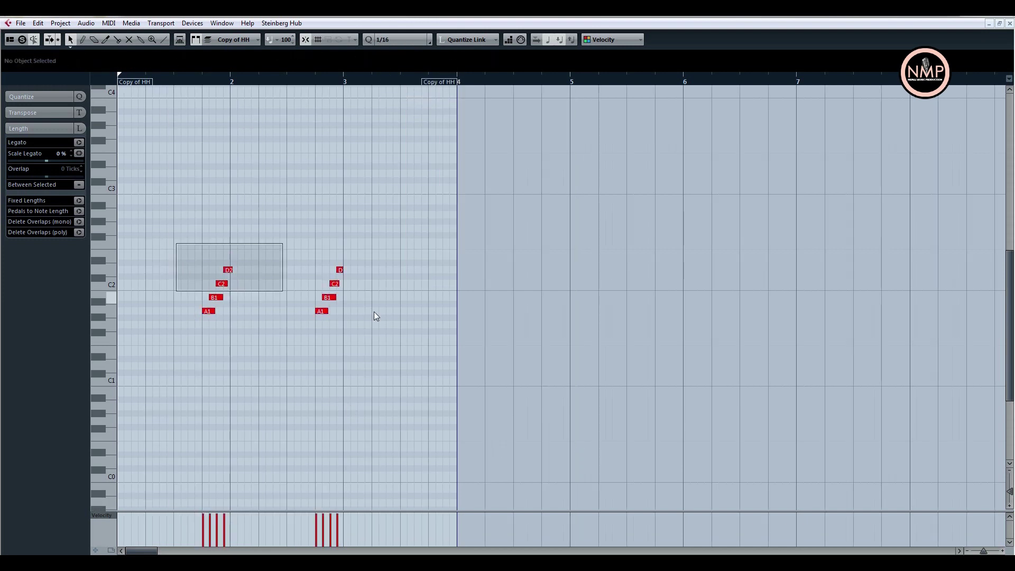
pyautogui.moveTo(322, 312); pyautogui.dragTo(326, 391)
pyautogui.click(226, 96)
pyautogui.press('space')
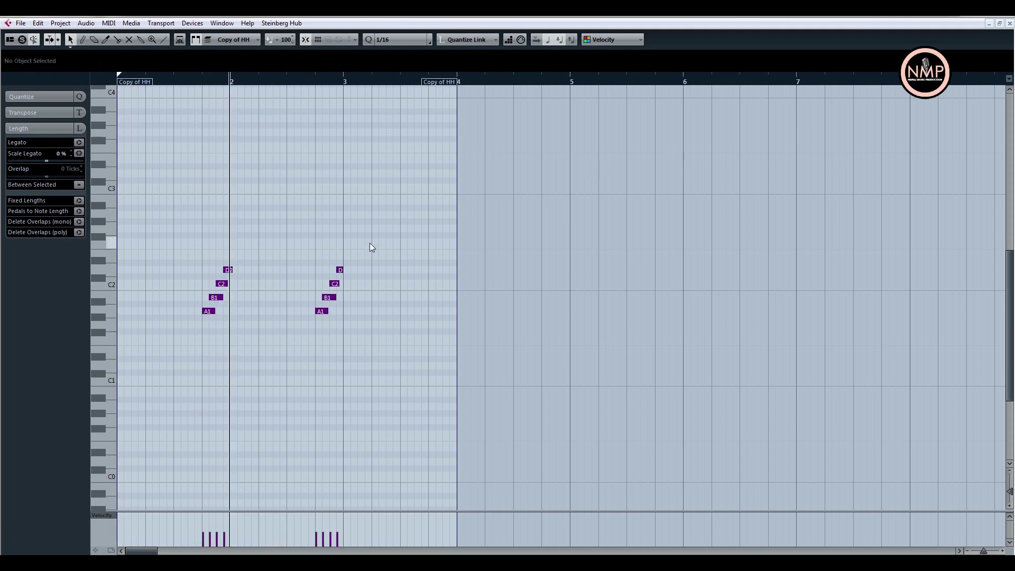
pyautogui.moveTo(406, 231); pyautogui.dragTo(195, 349)
pyautogui.moveTo(207, 310); pyautogui.dragTo(206, 333)
pyautogui.click(258, 348)
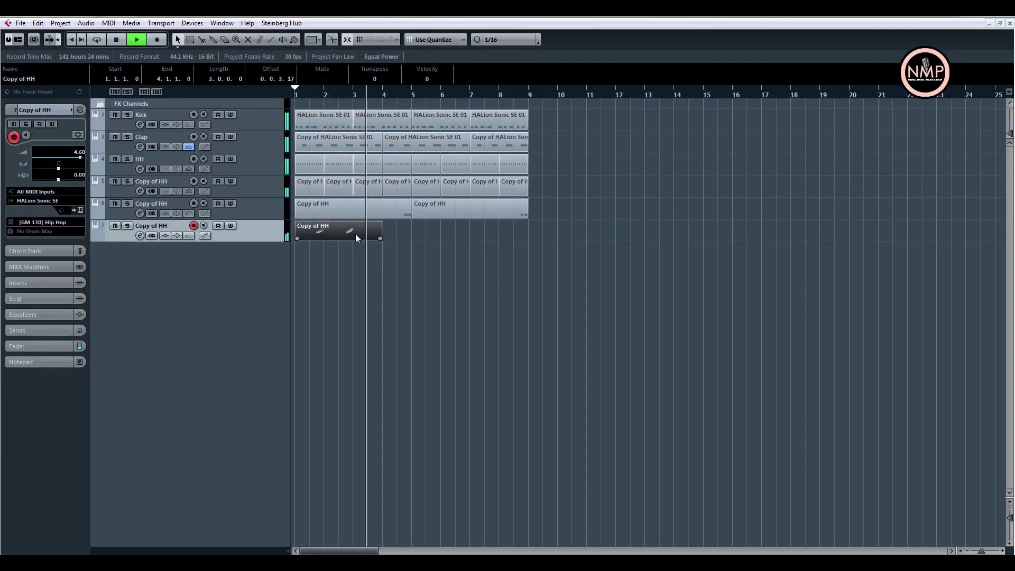
# Delete the extra roll parts after bar 3 on the last track.
pyautogui.hotkey('ctrl', 'd')
pyautogui.press('space')
pyautogui.rightClick(371, 252)
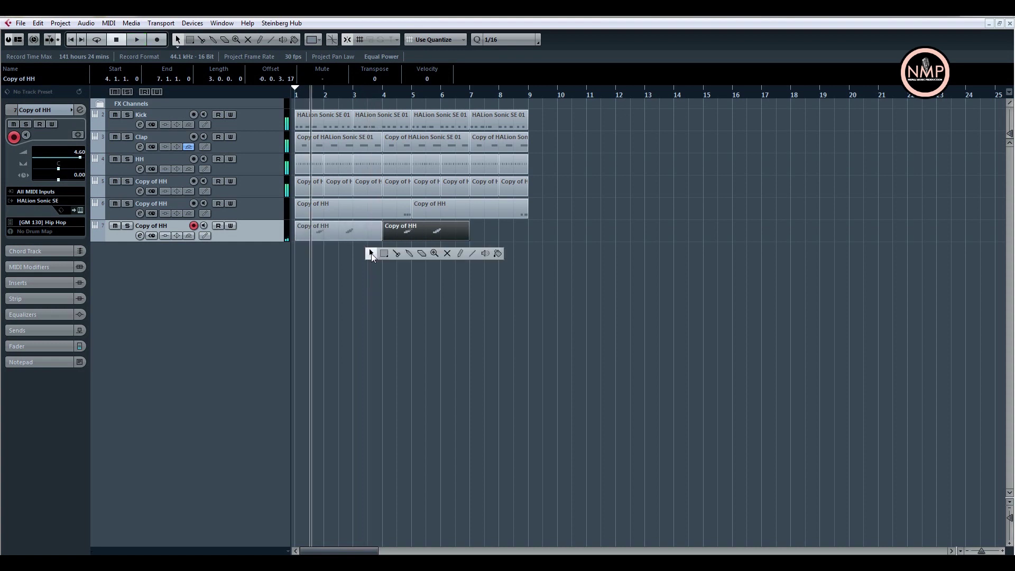
pyautogui.click(394, 252)
pyautogui.click(355, 237)
pyautogui.rightClick(375, 260)
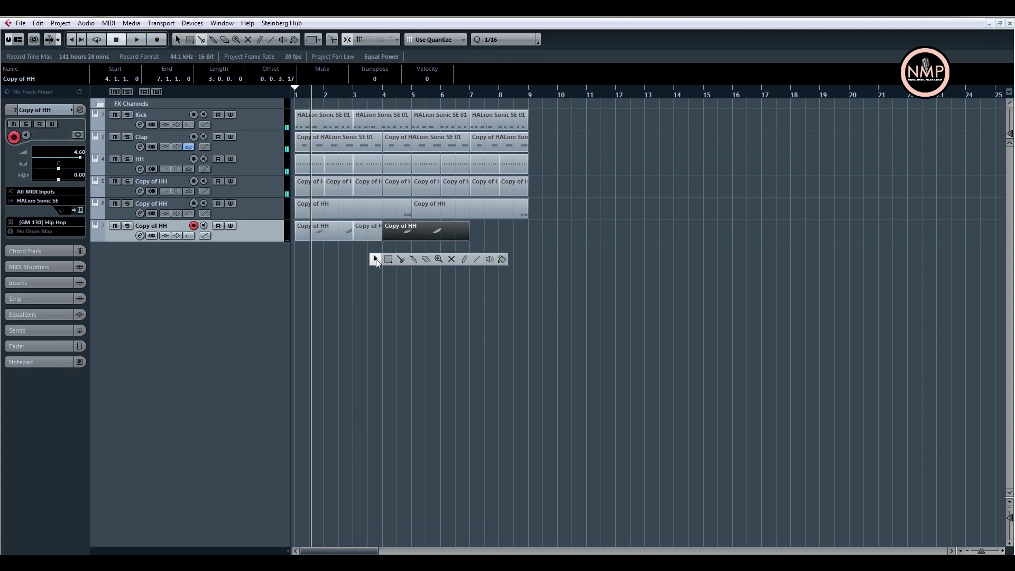
pyautogui.click(379, 259)
pyautogui.press('Delete')
pyautogui.click(319, 234)
# Duplicate the bar 1–3 part to bars 3–5 and open its notes.
pyautogui.hotkey('ctrl', 'd')
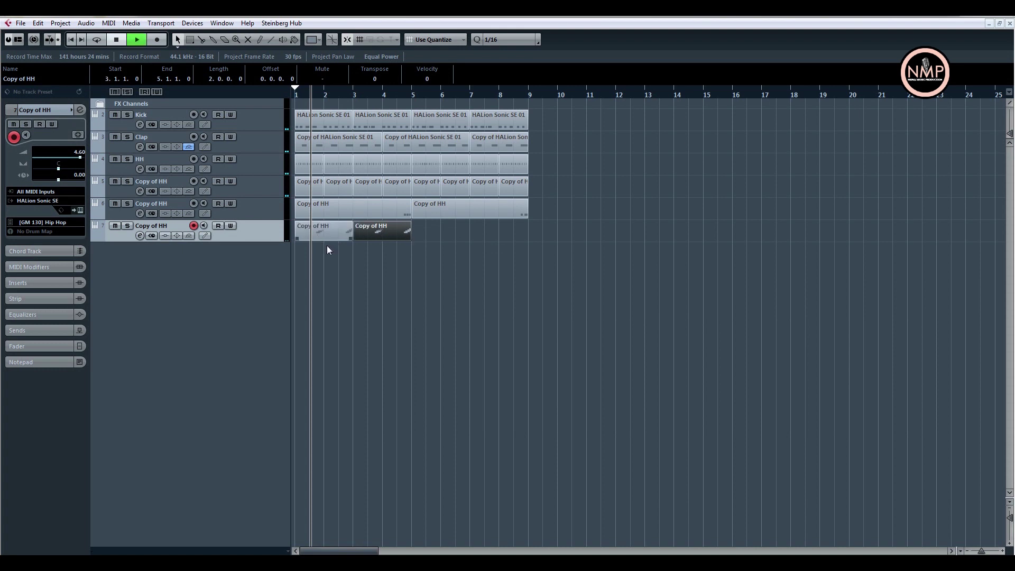
pyautogui.click(381, 265)
pyautogui.press('space')
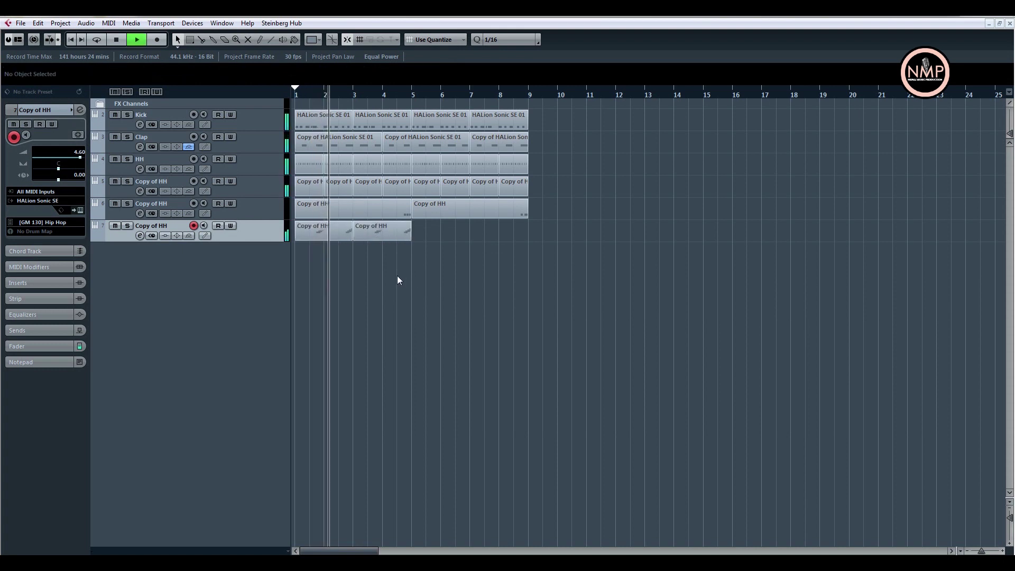
pyautogui.click(381, 235)
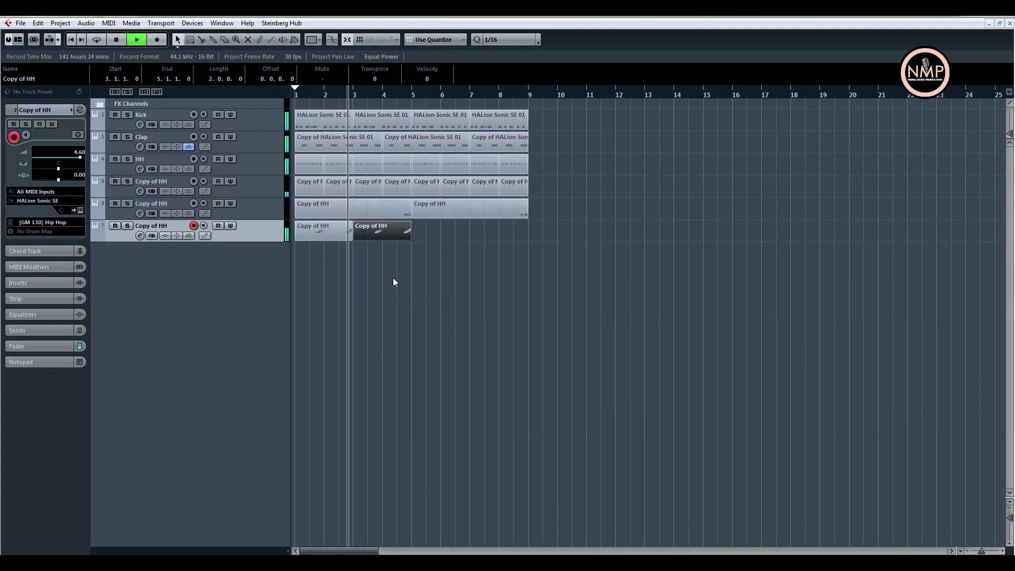
pyautogui.doubleClick(389, 234)
# Zoom in on the second roll and raise its first note to D2.
pyautogui.press('h')
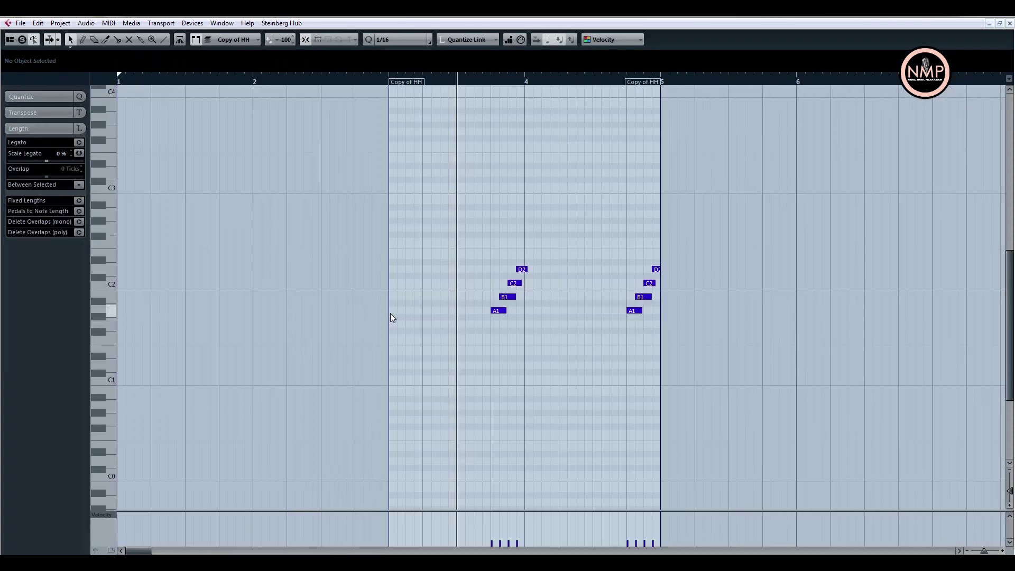
pyautogui.press('h')
pyautogui.press('h')
pyautogui.press('g')
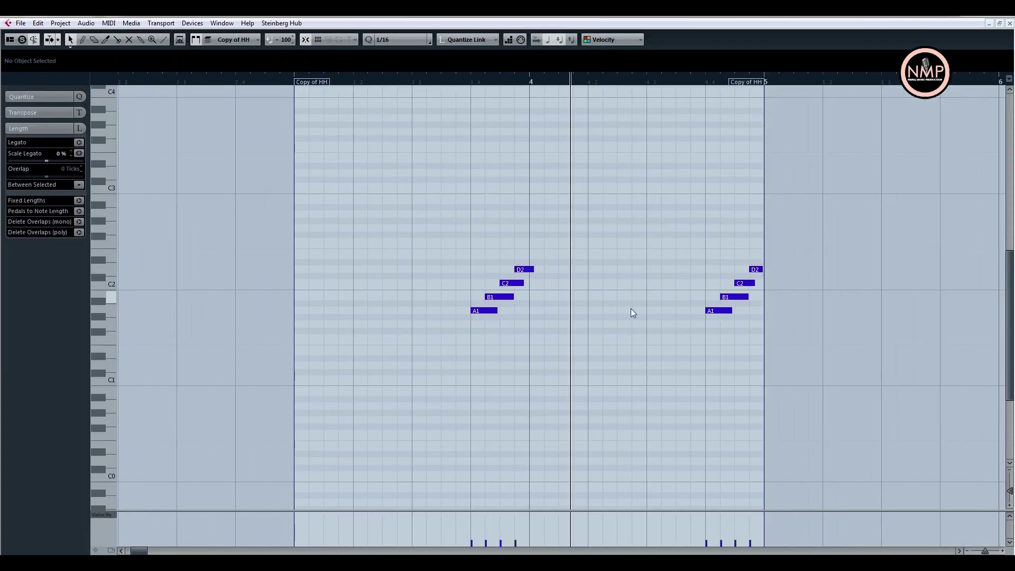
pyautogui.press('g')
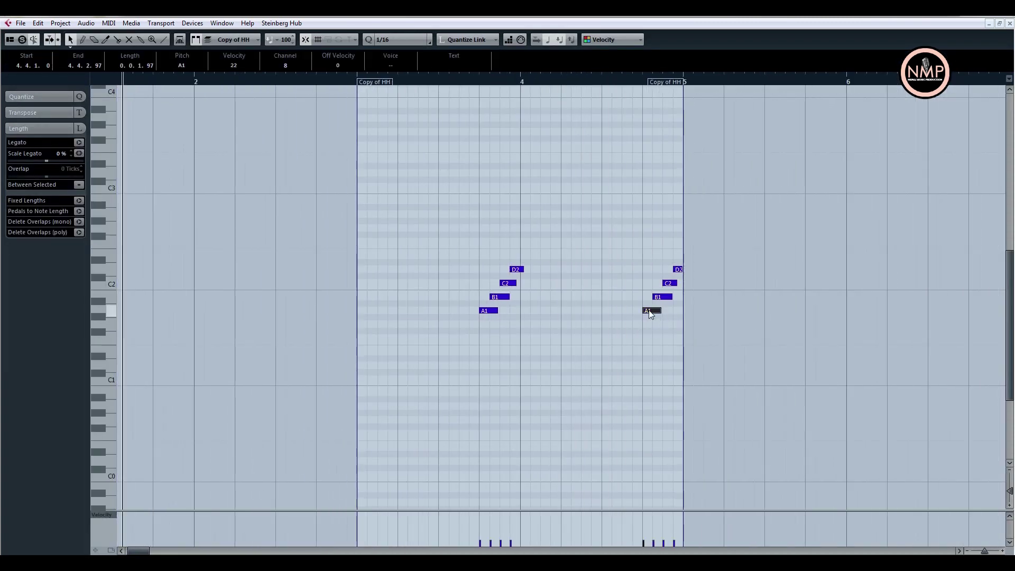
pyautogui.moveTo(648, 310); pyautogui.dragTo(649, 268)
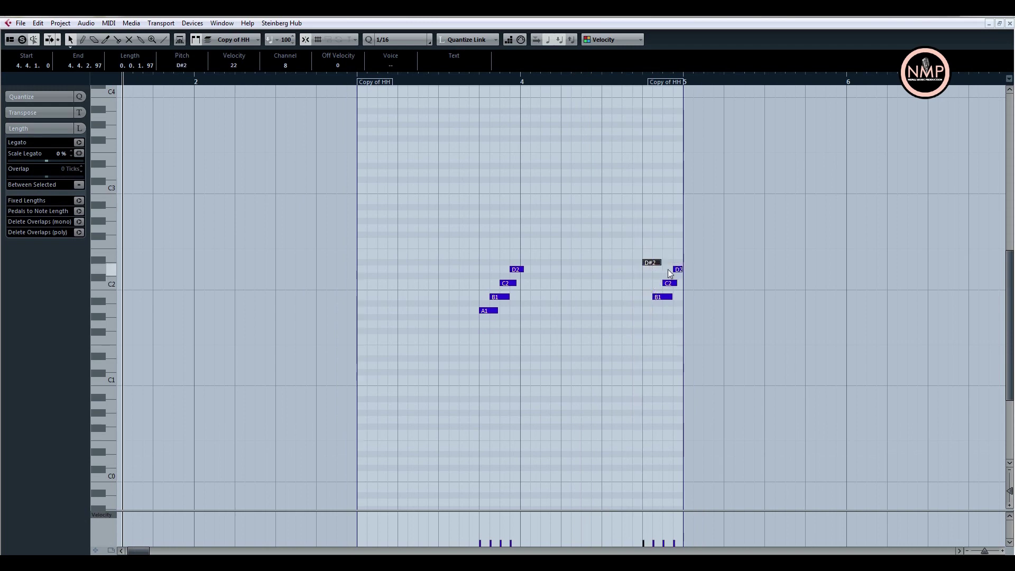
pyautogui.moveTo(648, 268); pyautogui.dragTo(679, 279)
# Set the following roll notes to C2 and B1, then leave the Key Editor.
pyautogui.click(659, 297)
pyautogui.press('Down')
pyautogui.press('Down')
pyautogui.press('Up')
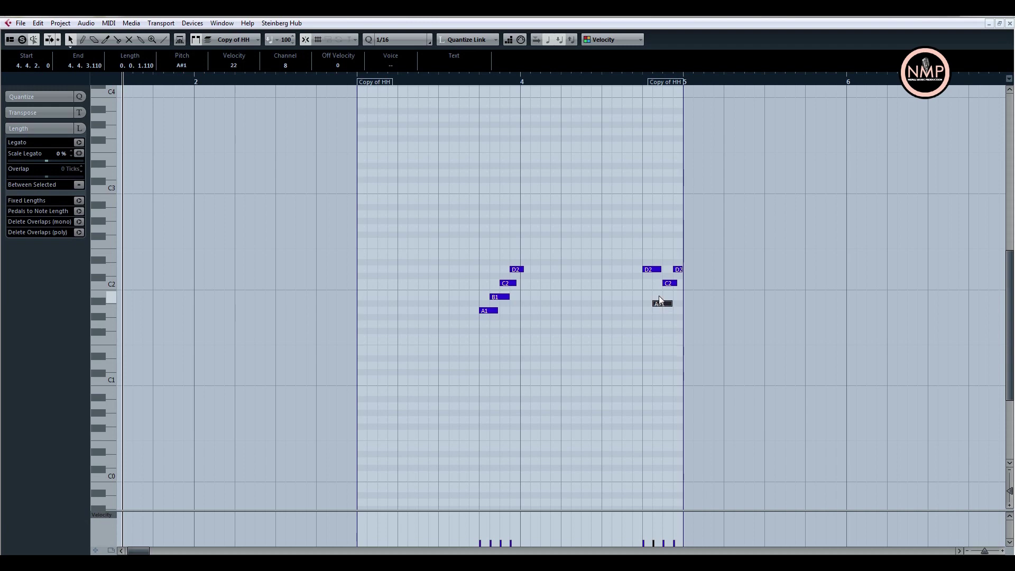
pyautogui.press('Up')
pyautogui.press('Up')
pyautogui.press('Up')
pyautogui.press('Up')
pyautogui.press('Down')
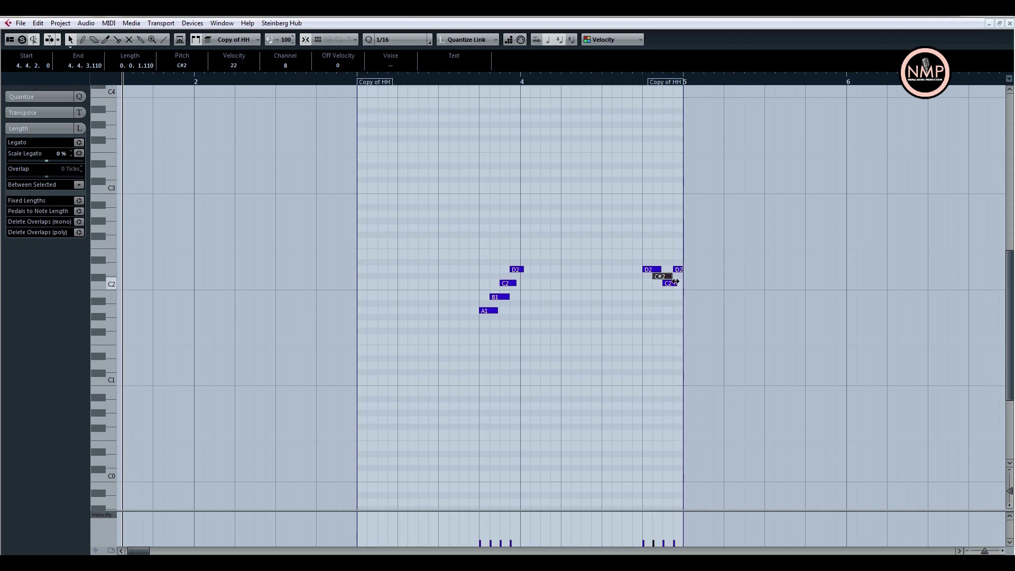
pyautogui.press('Down')
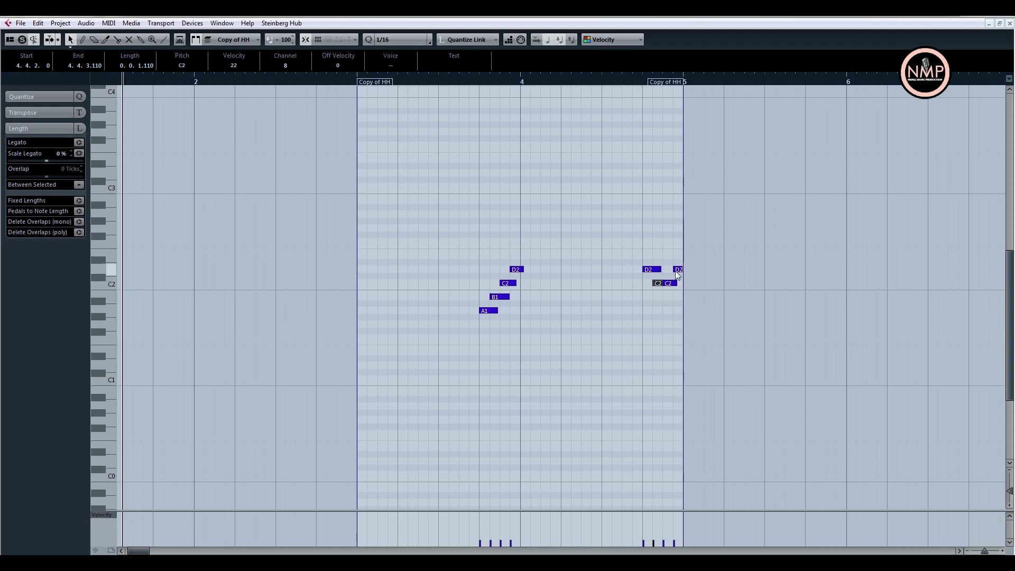
pyautogui.moveTo(670, 283); pyautogui.dragTo(669, 297)
pyautogui.click(677, 271)
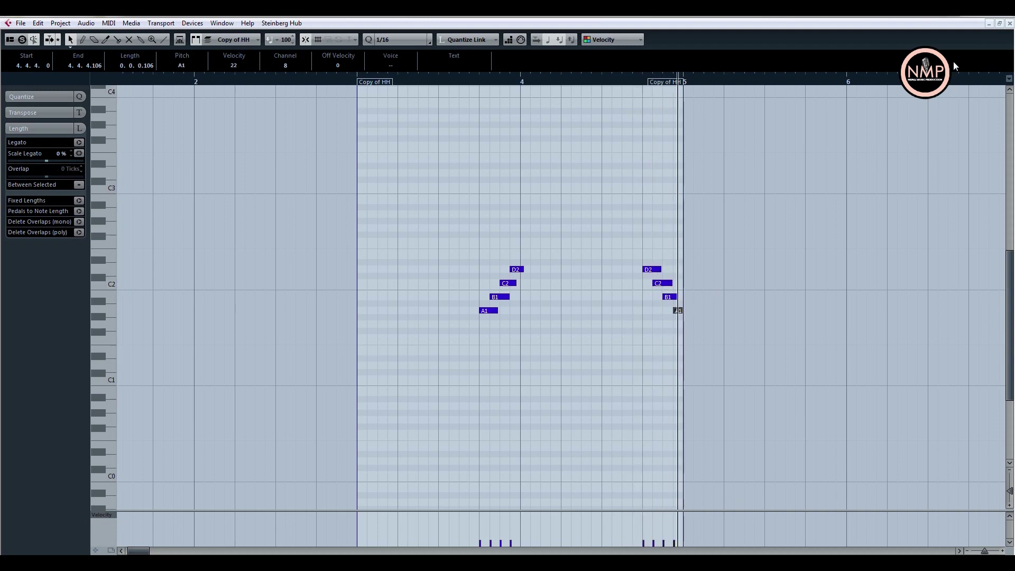
pyautogui.press('Escape')
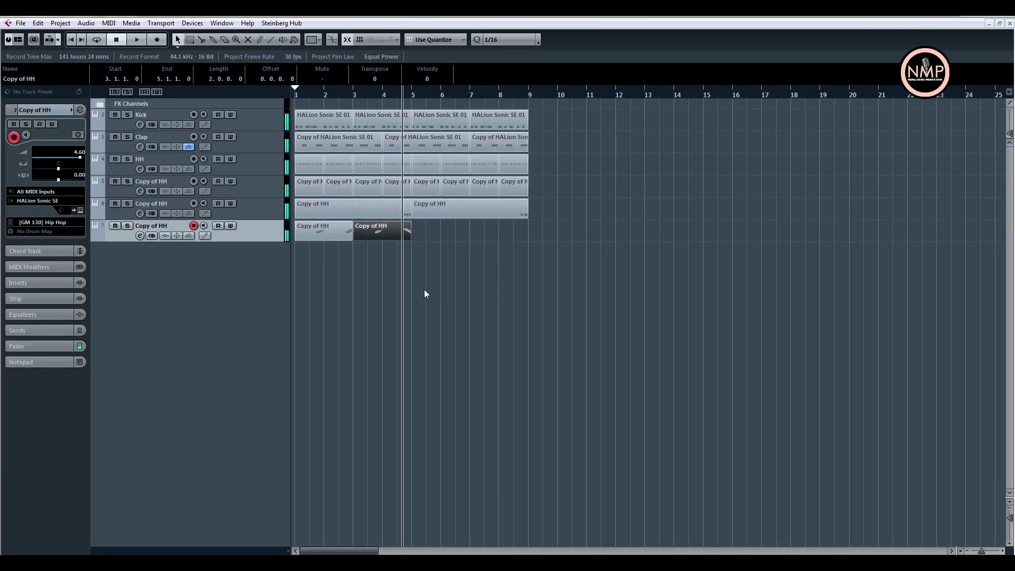
# Duplicate the two roll parts into bars 5–9 and play the beat from bar 1.
pyautogui.moveTo(341, 256); pyautogui.dragTo(396, 228)
pyautogui.hotkey('ctrl', 'd')
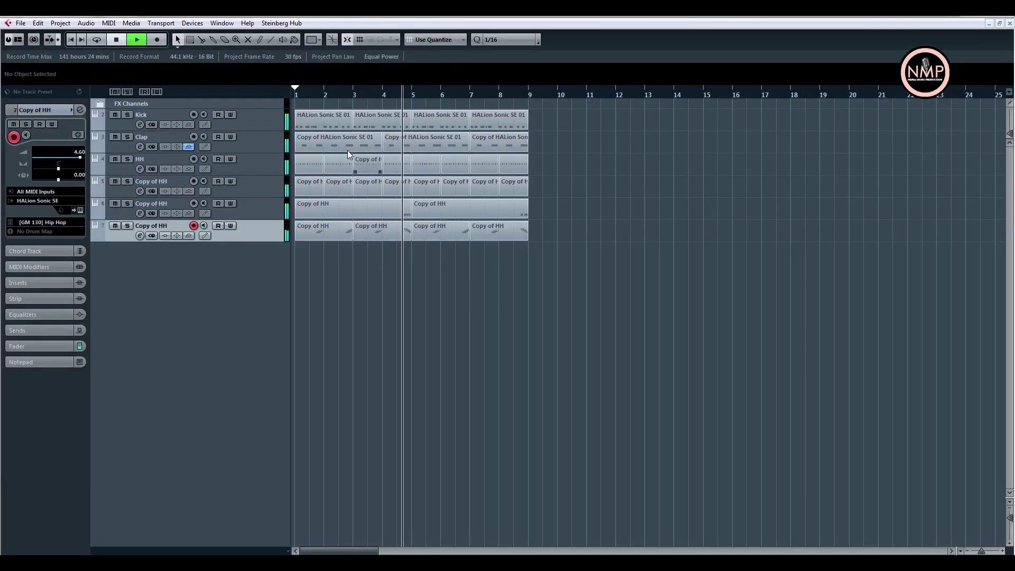
pyautogui.click(304, 95)
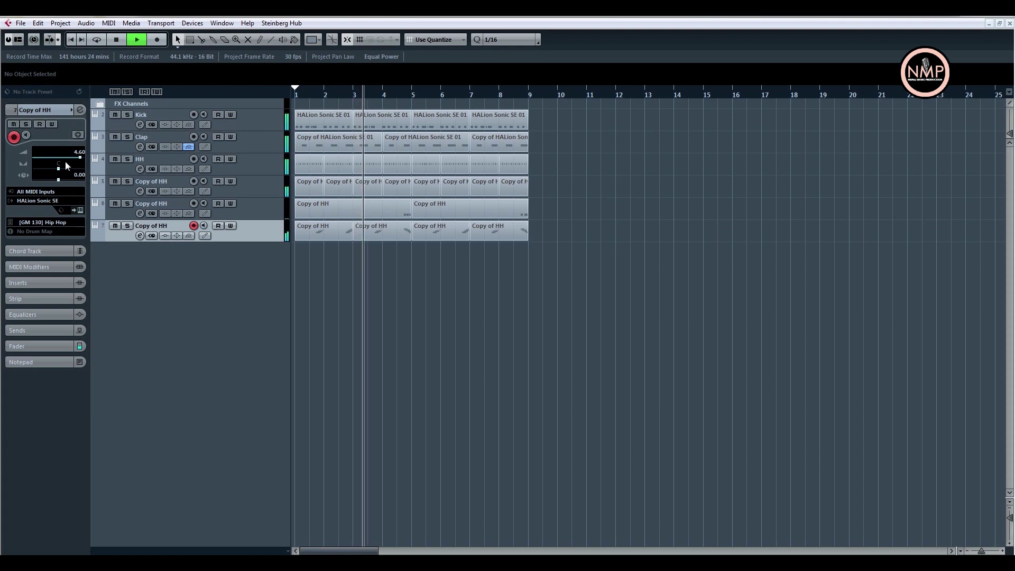
# Reset the hi-hat track's volume to 0 dB while auditioning the beat from bar 1.
pyautogui.moveTo(66, 165); pyautogui.dragTo(58, 161)
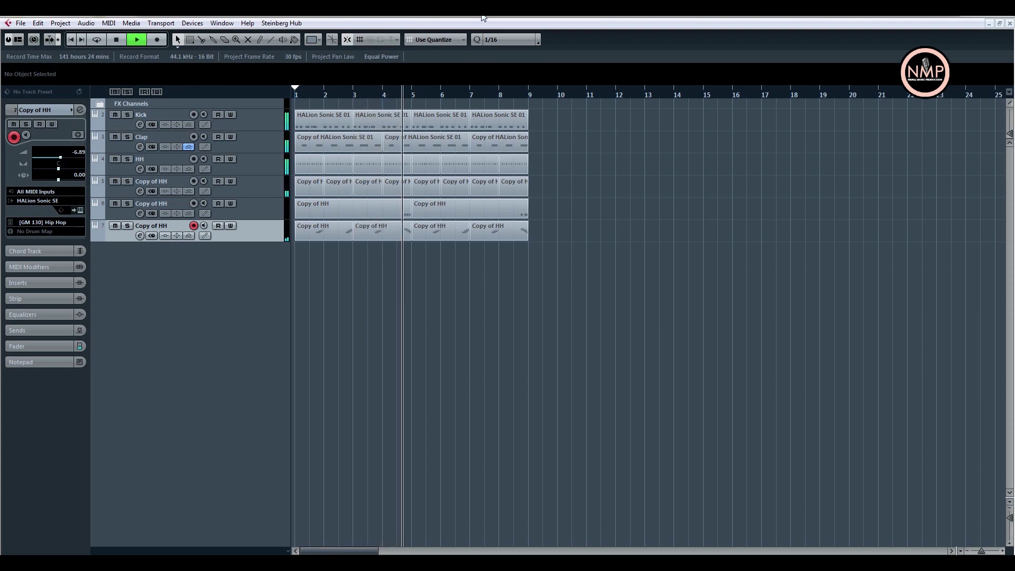
pyautogui.keyDown('ctrl'); pyautogui.click(65, 161); pyautogui.keyUp('ctrl')
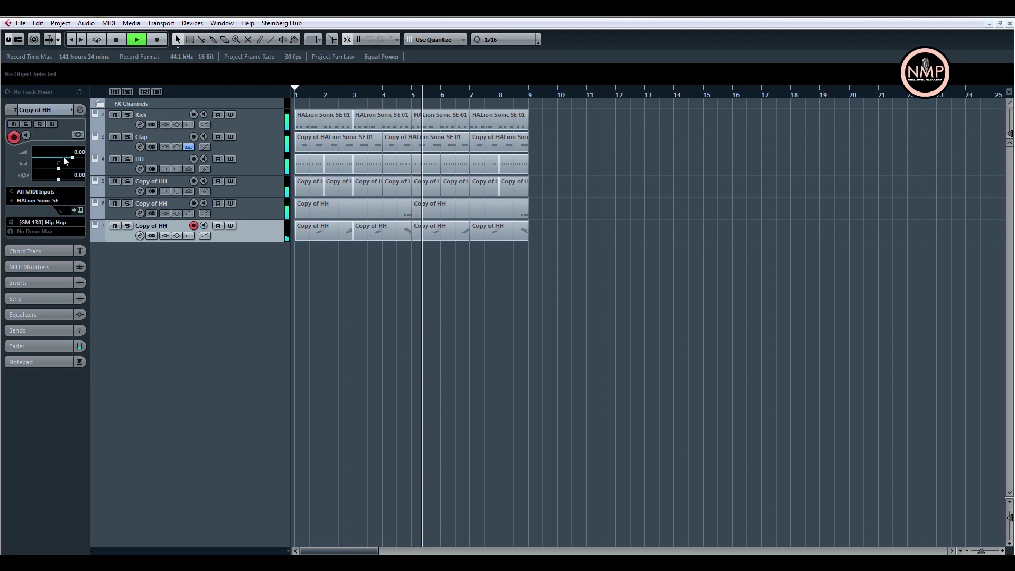
pyautogui.click(315, 93)
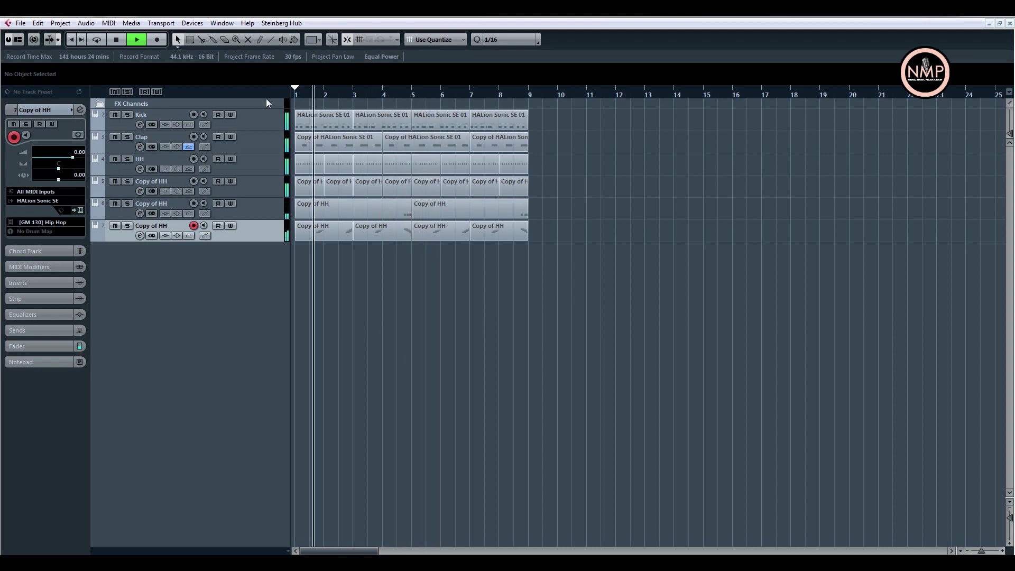
pyautogui.press('Home')
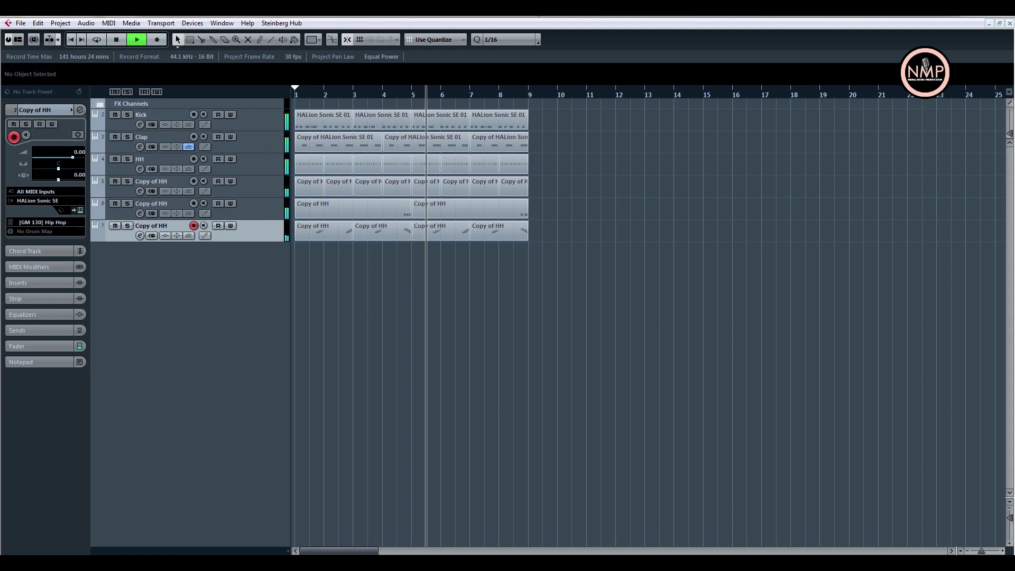
pyautogui.press('space')
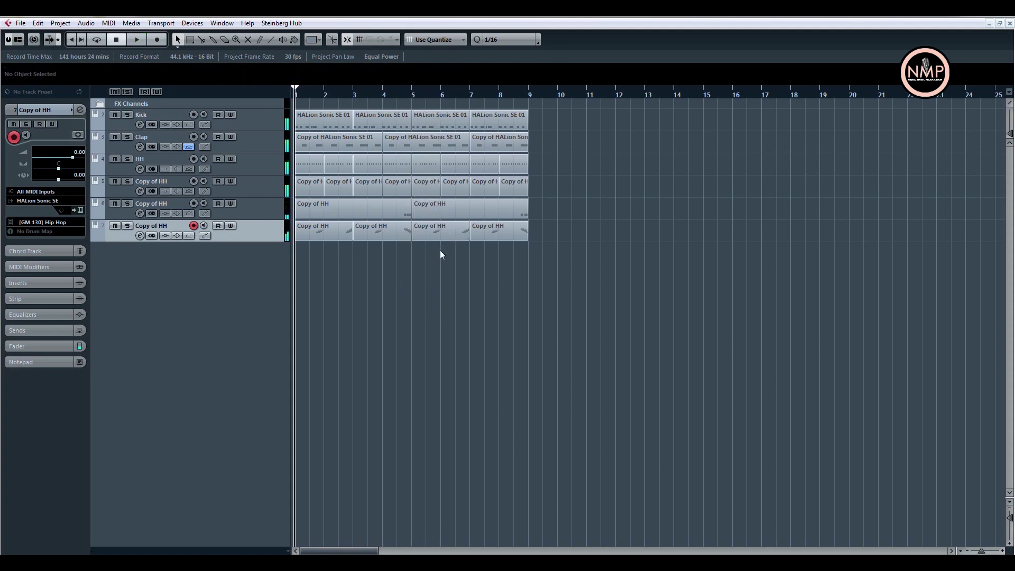
# Delete track 7's two repeated roll parts at bars 5–9.
pyautogui.moveTo(440, 249); pyautogui.dragTo(483, 231)
pyautogui.press('Delete')
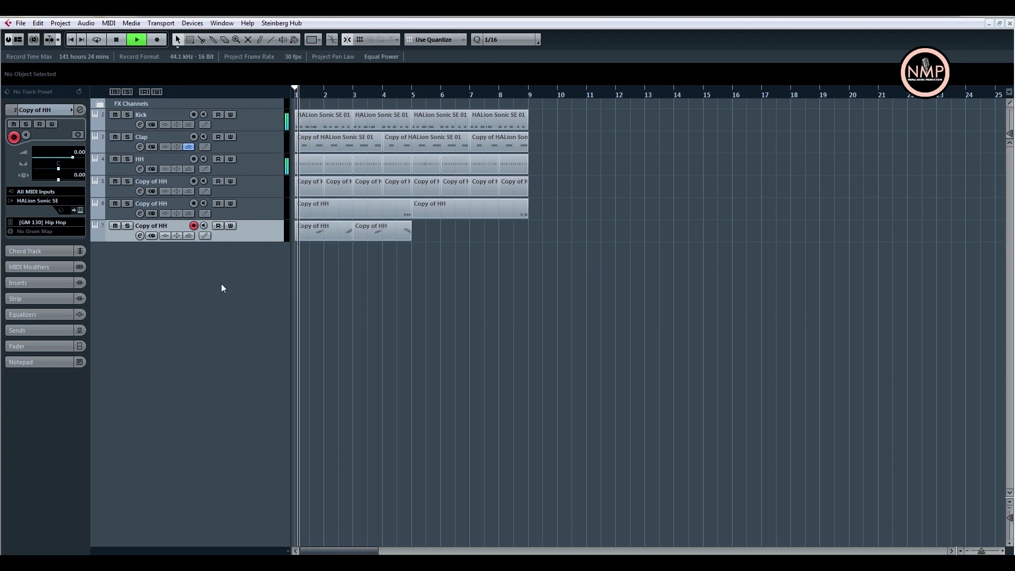
pyautogui.rightClick(256, 235)
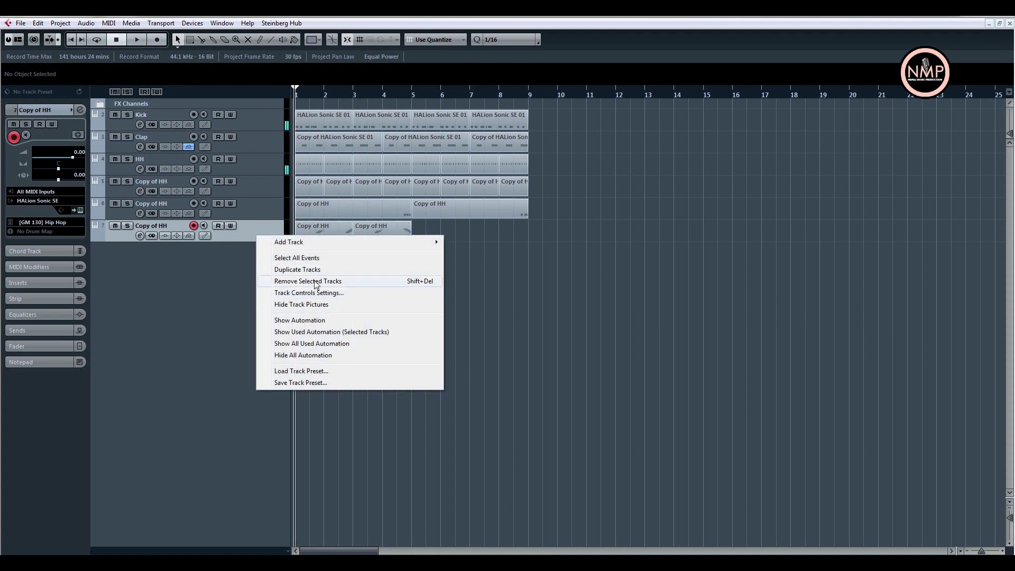
# Duplicate the last hi-hat track and delete both parts on the copy.
pyautogui.click(285, 269)
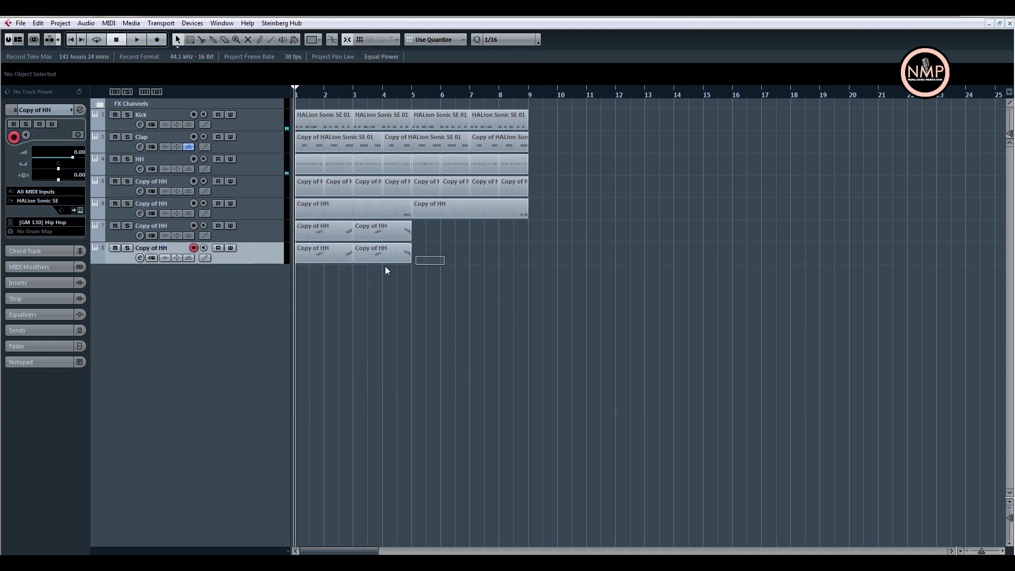
pyautogui.moveTo(386, 266); pyautogui.dragTo(308, 250)
pyautogui.press('Delete')
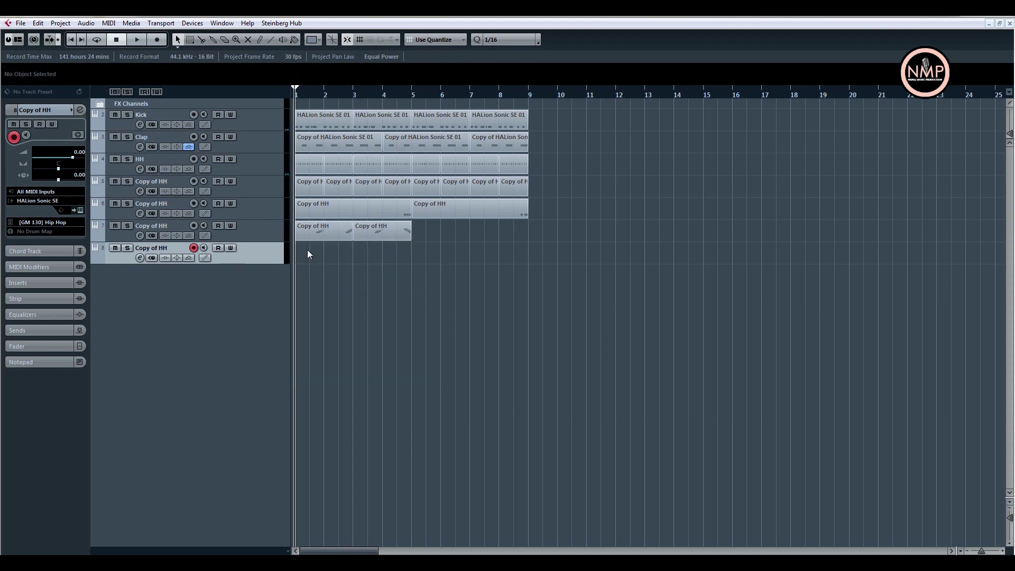
# Adjust the arrangement zoom and play the beat briefly.
pyautogui.press('g')
pyautogui.press('g')
pyautogui.press('g')
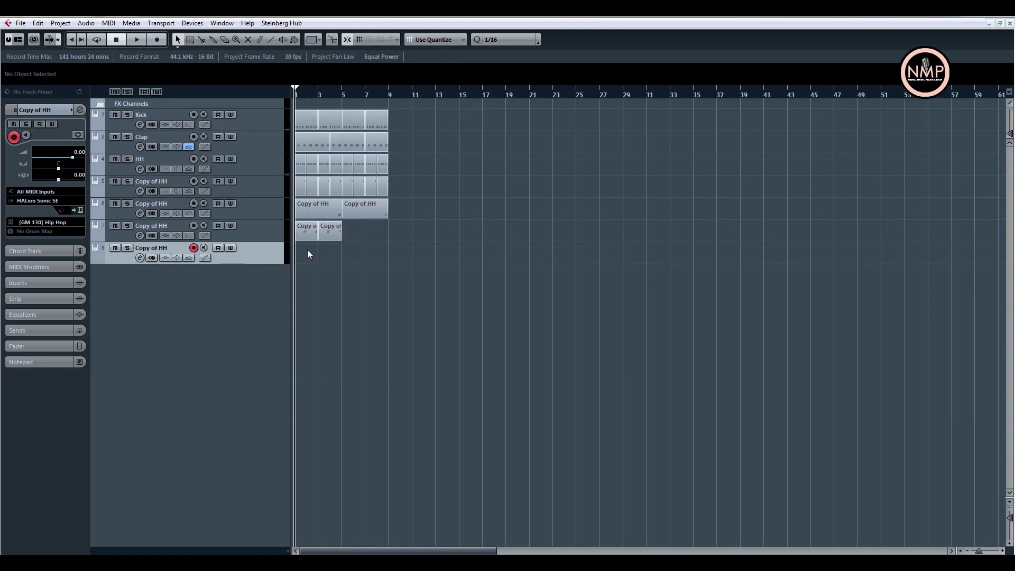
pyautogui.press('h')
pyautogui.press('h')
pyautogui.press('h')
pyautogui.press('h')
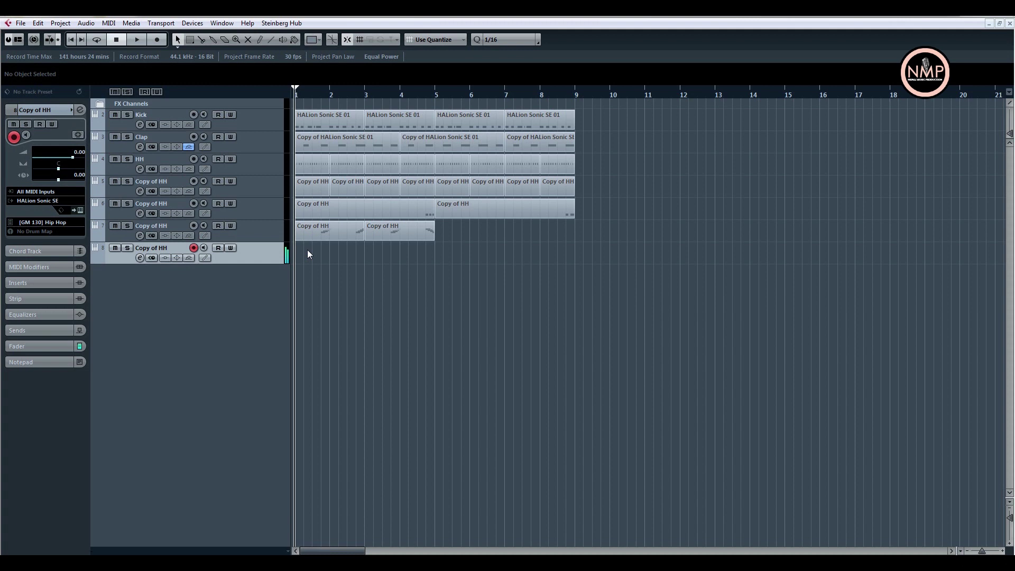
pyautogui.press('space')
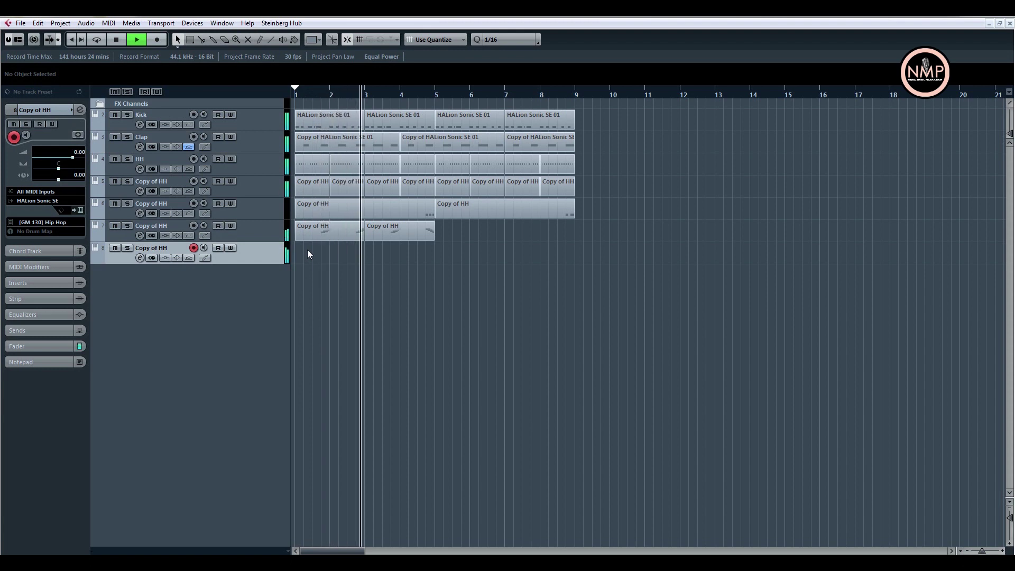
pyautogui.press('space')
# Cut track 7's roll part with the Scissors and delete the bars 3–5 piece.
pyautogui.rightClick(382, 308)
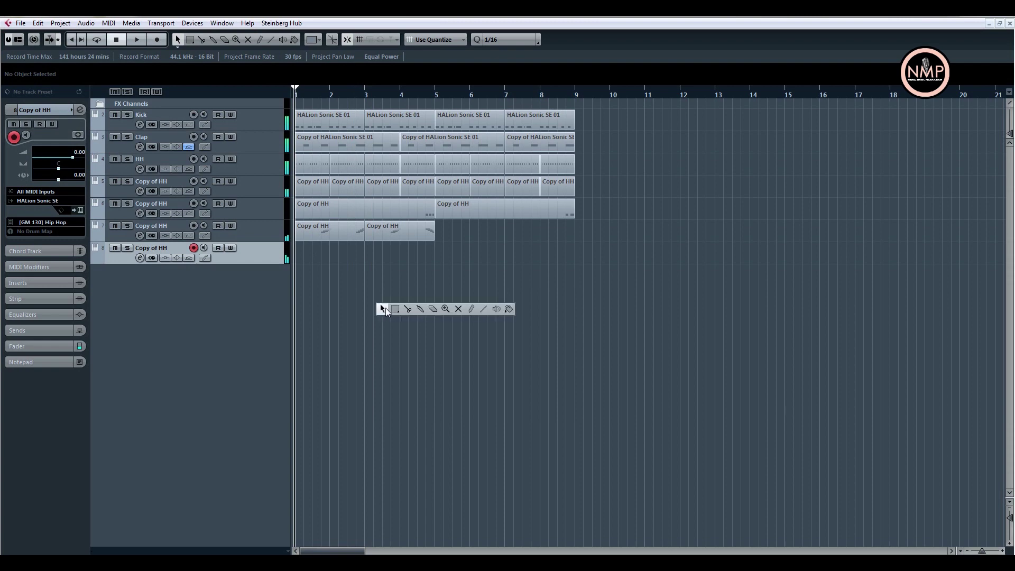
pyautogui.click(408, 309)
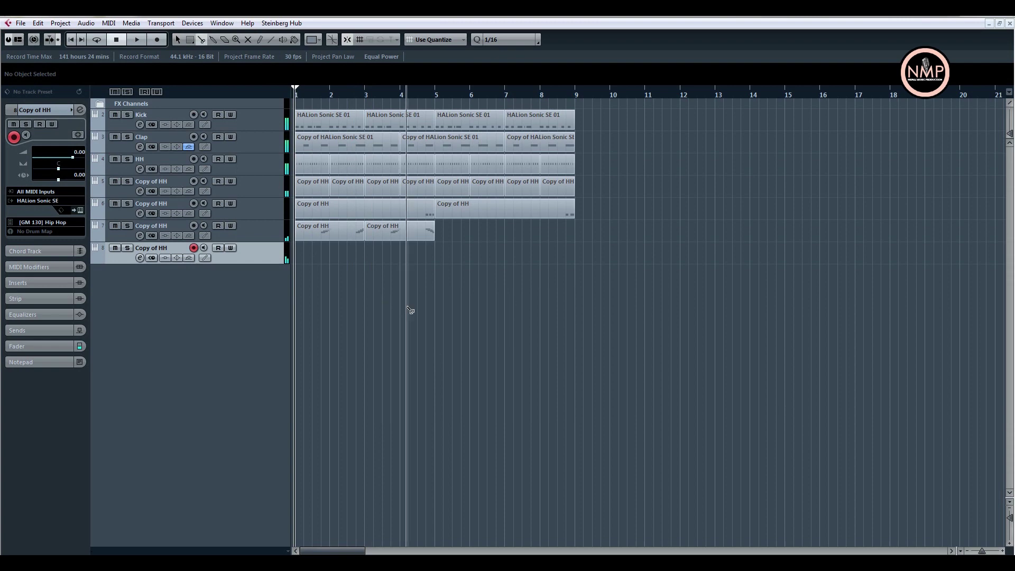
pyautogui.click(332, 235)
pyautogui.rightClick(353, 265)
pyautogui.click(354, 265)
pyautogui.click(353, 234)
pyautogui.press('Delete')
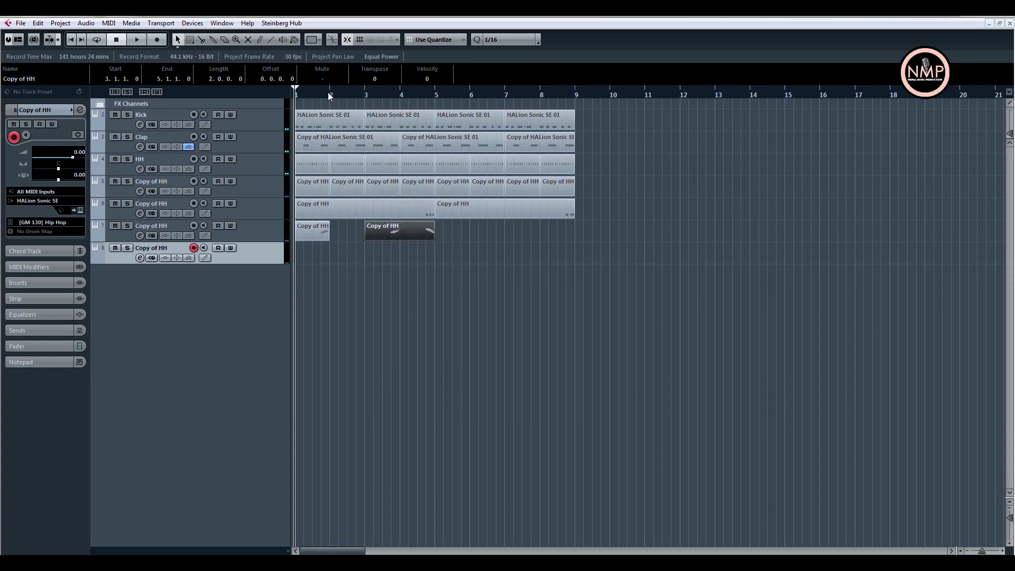
# Record a two-bar hi-hat roll on track 8 from bar 1 to bar 3, discarding a short take.
pyautogui.press('KP_Multiply')
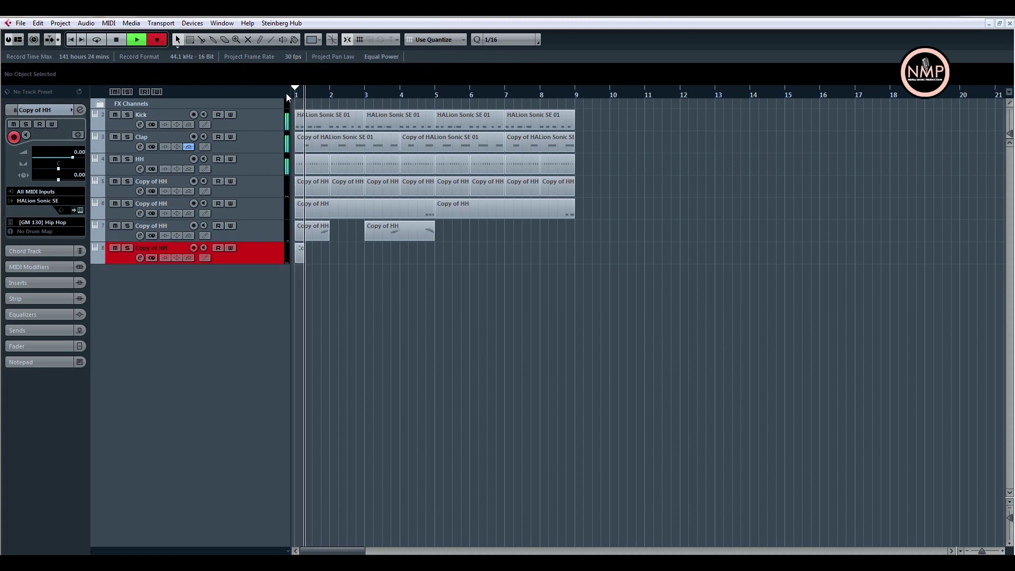
pyautogui.press('space')
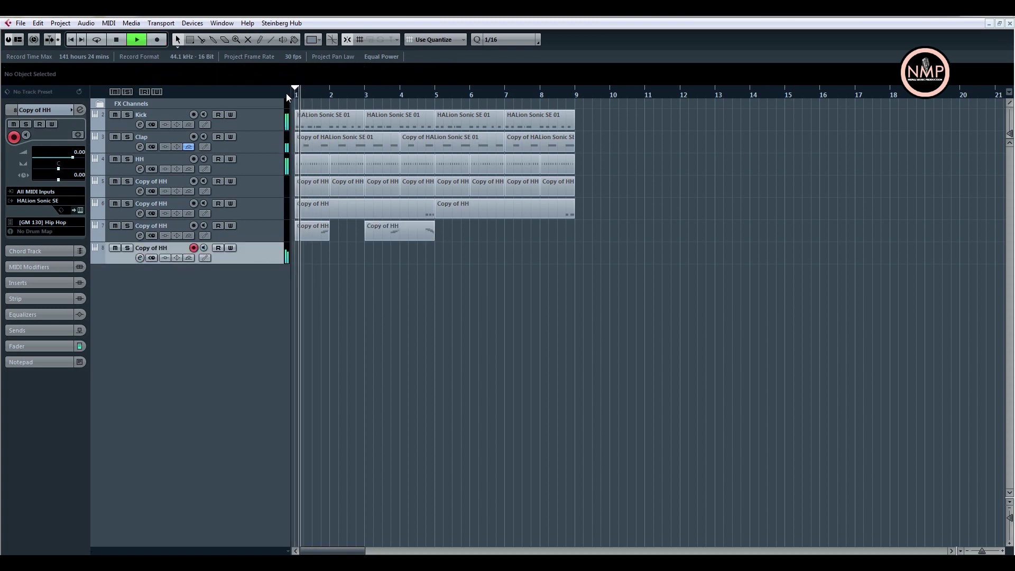
pyautogui.press('KP_Multiply')
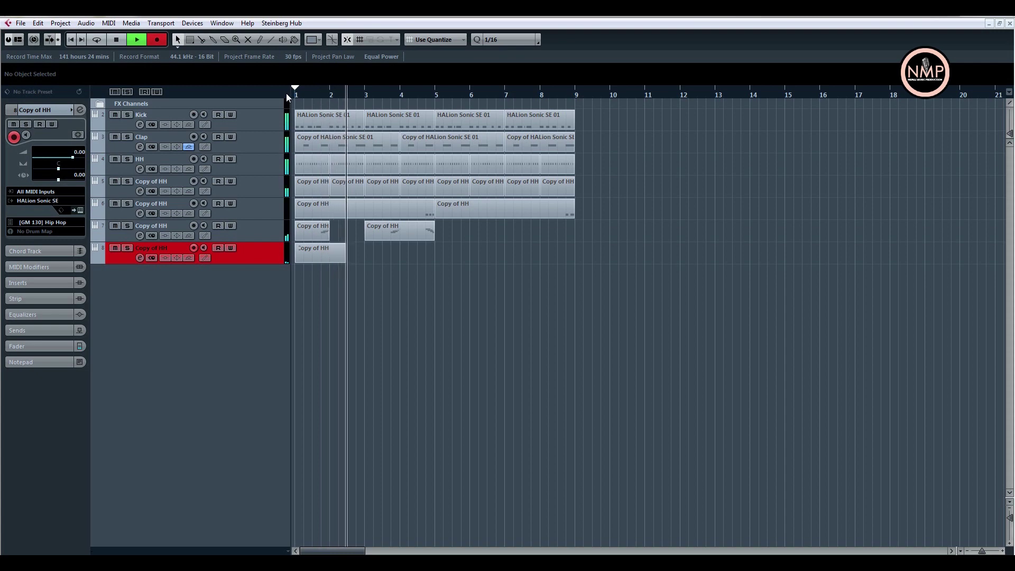
pyautogui.press('space')
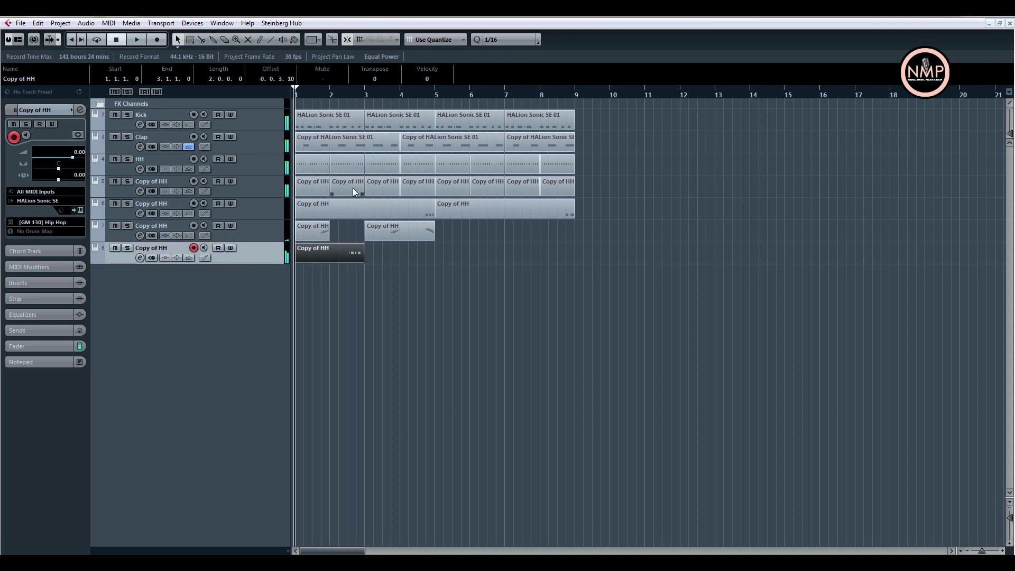
# Open the new roll part and quantize its four F#4 notes to 1/32.
pyautogui.doubleClick(358, 248)
pyautogui.moveTo(417, 315); pyautogui.dragTo(433, 313)
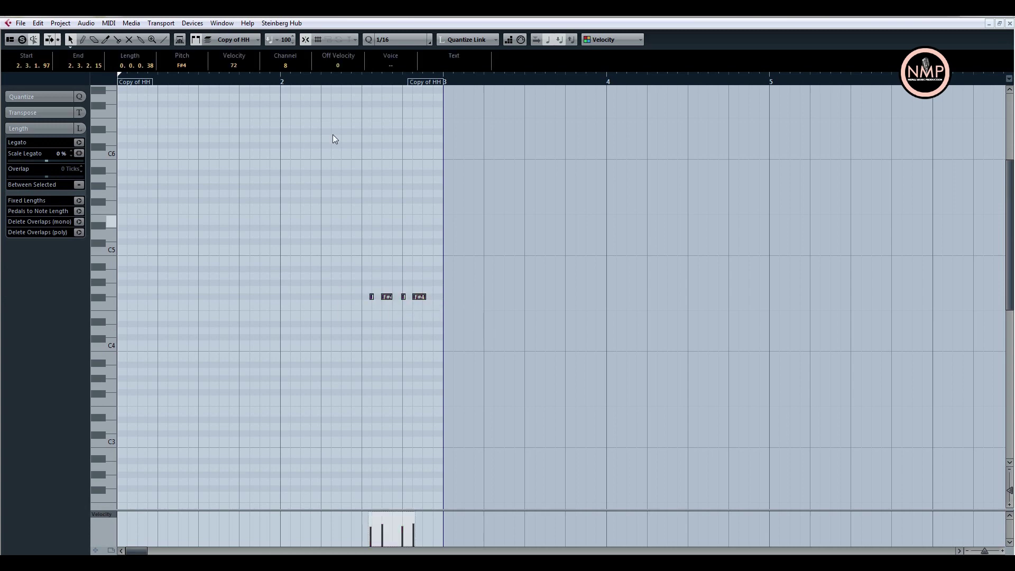
pyautogui.moveTo(359, 83); pyautogui.dragTo(355, 118)
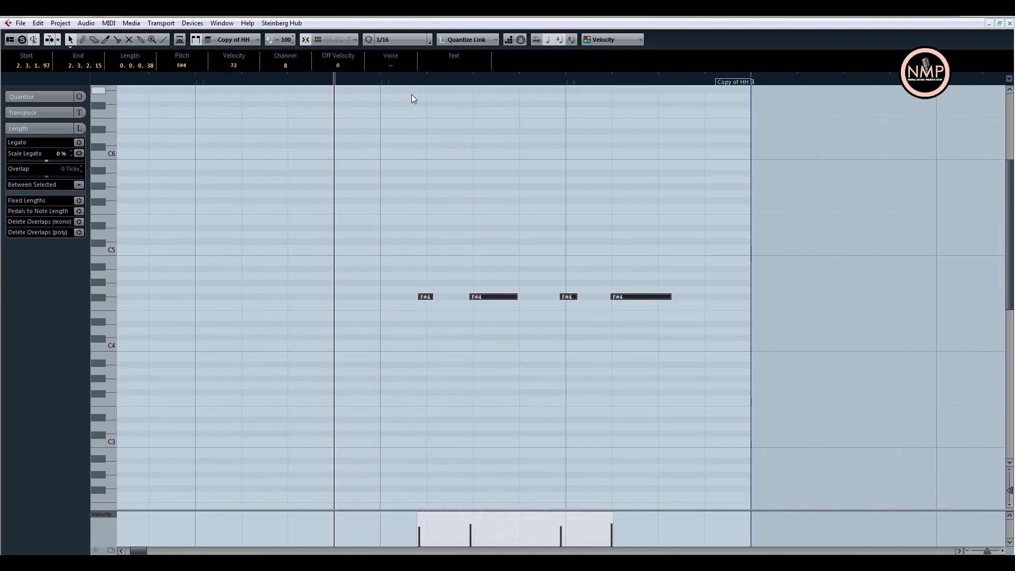
pyautogui.click(395, 40)
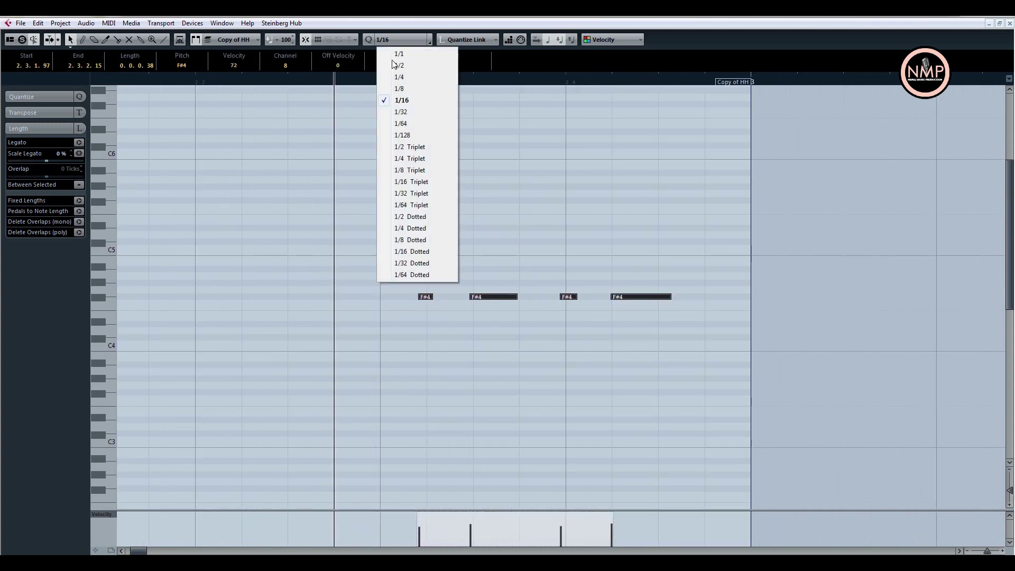
pyautogui.click(403, 112)
pyautogui.press('q')
# Play back the quantized roll and raise the first note's velocity.
pyautogui.press('space')
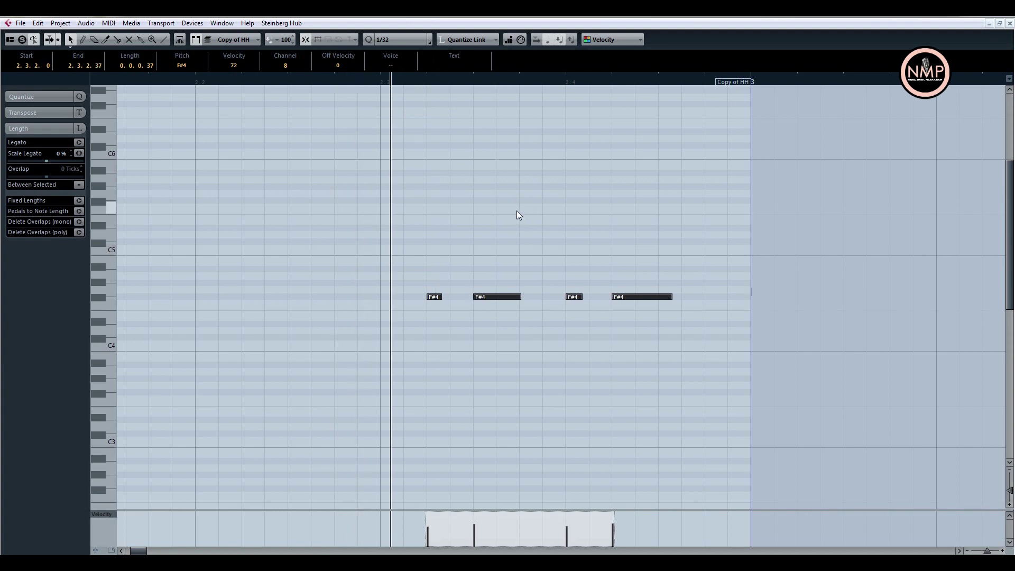
pyautogui.press('g')
pyautogui.press('g')
pyautogui.press('g')
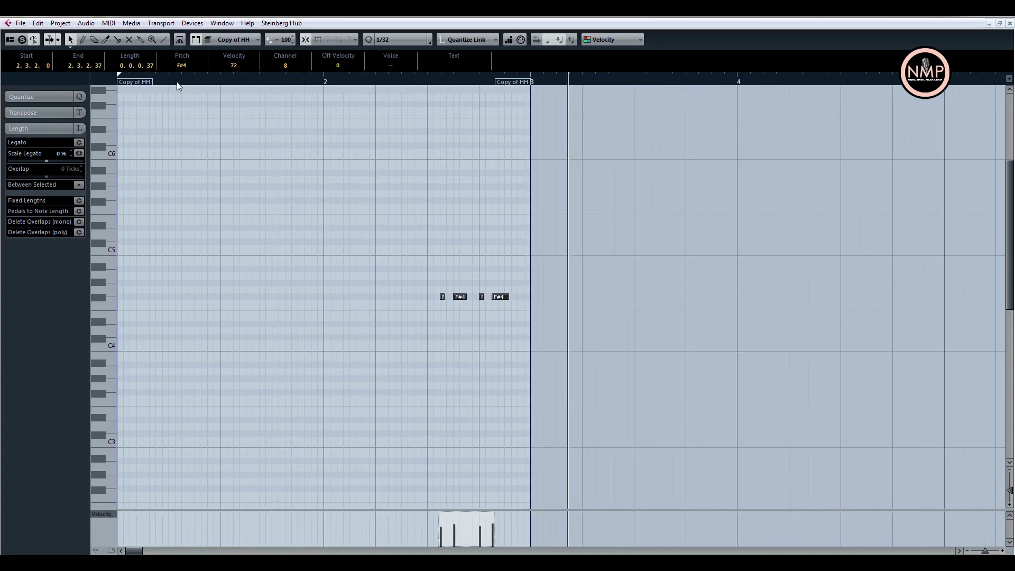
pyautogui.moveTo(307, 82); pyautogui.dragTo(287, 83)
pyautogui.click(600, 181)
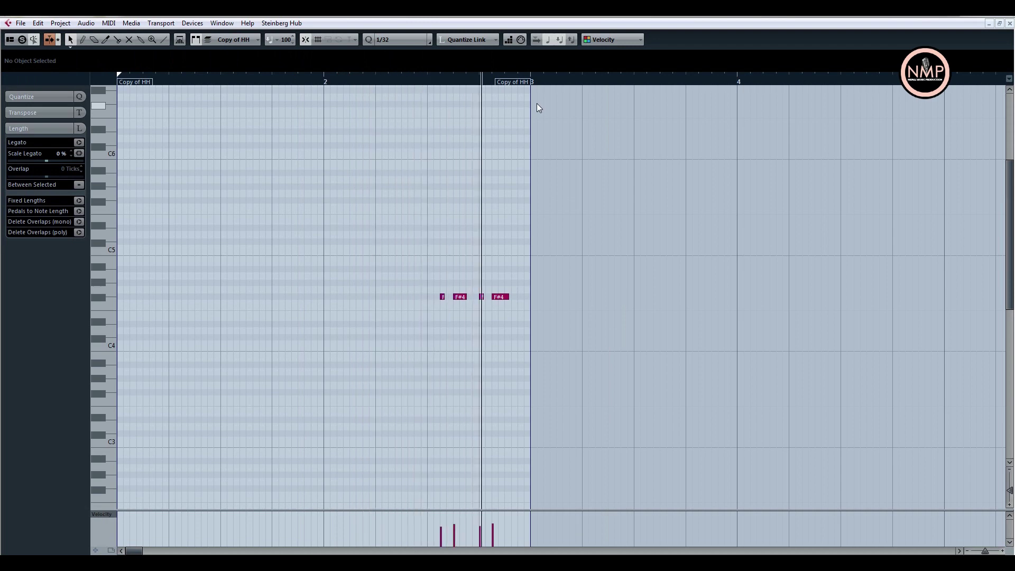
pyautogui.press('space')
pyautogui.click(441, 520)
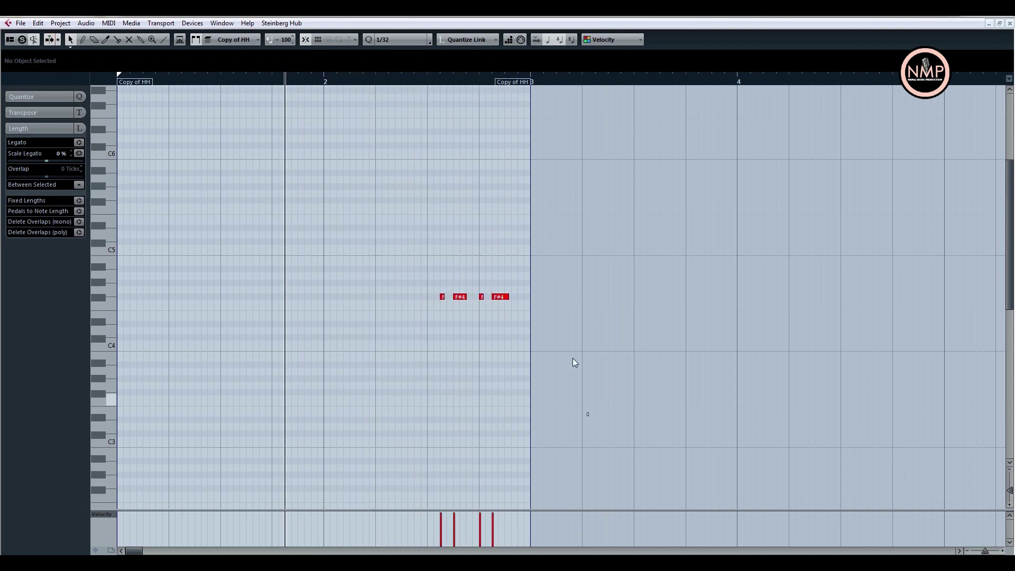
# Reselect the four F#4 notes, restart playback and close the Key Editor.
pyautogui.moveTo(570, 246); pyautogui.dragTo(397, 323)
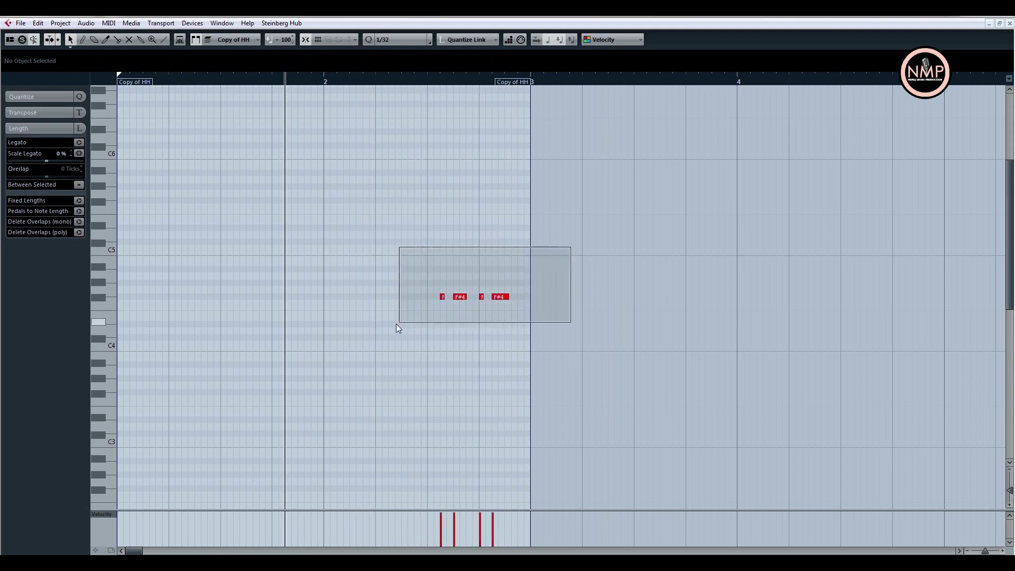
pyautogui.click(741, 225)
pyautogui.press('space')
pyautogui.click(1008, 23)
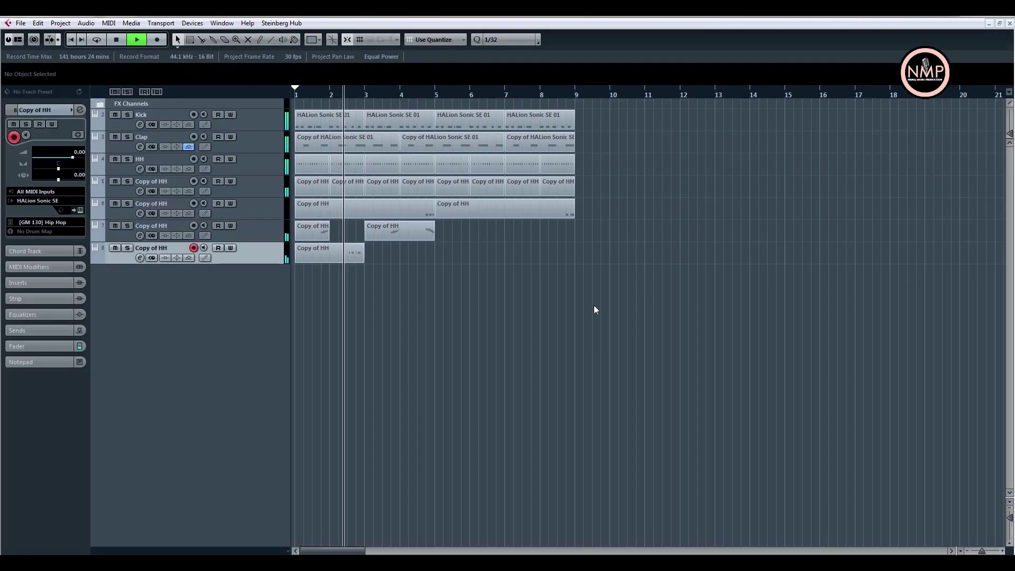
# Duplicate the roll parts on tracks 7 and 8 four bars later and play from the start.
pyautogui.click(343, 256)
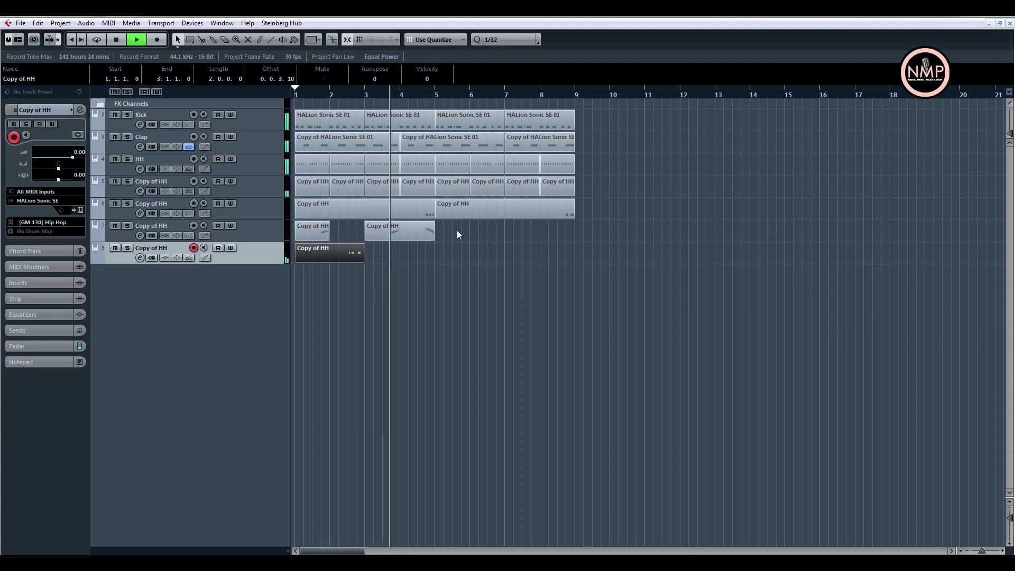
pyautogui.click(373, 281)
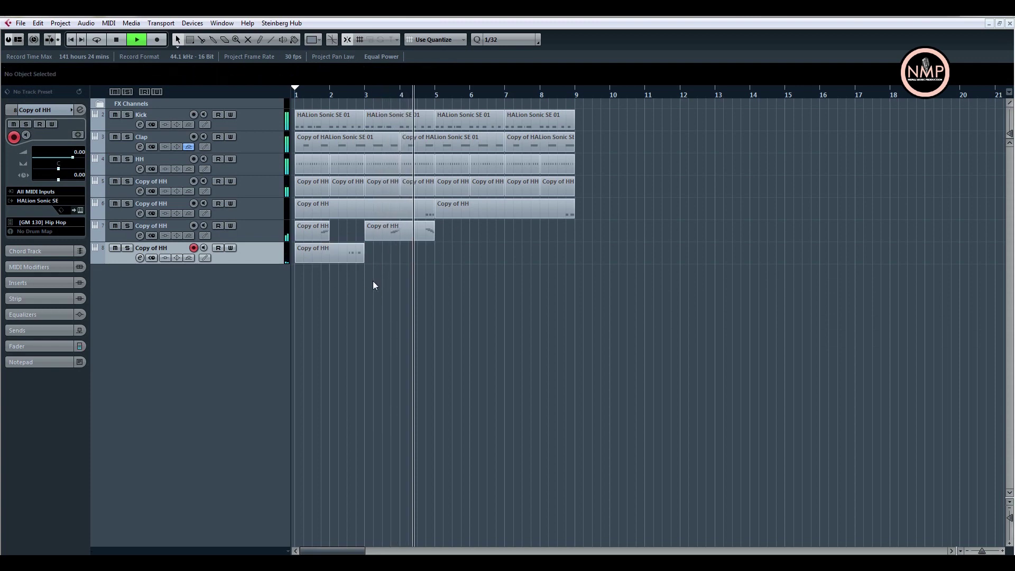
pyautogui.press('space')
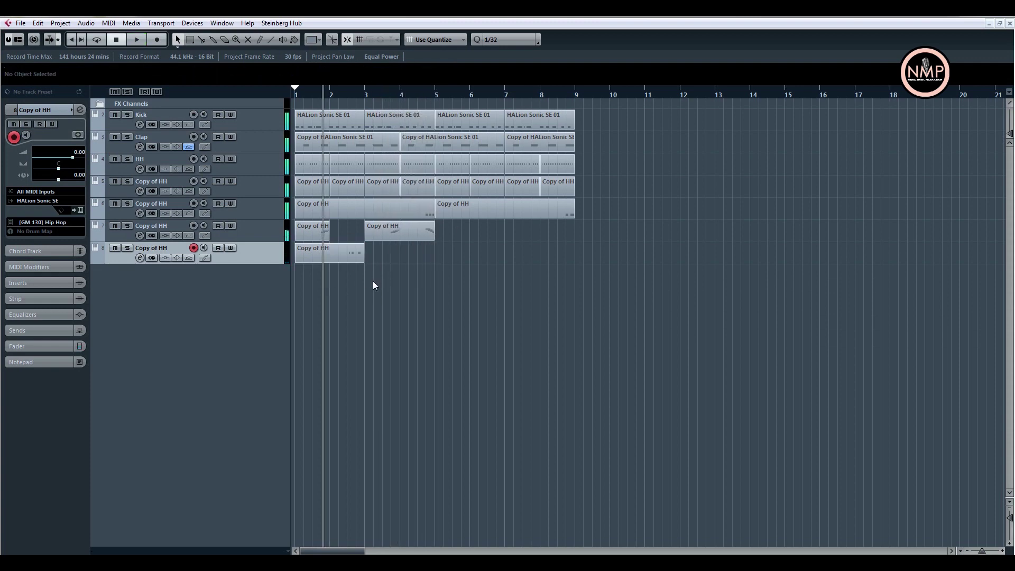
pyautogui.moveTo(422, 244); pyautogui.dragTo(289, 226)
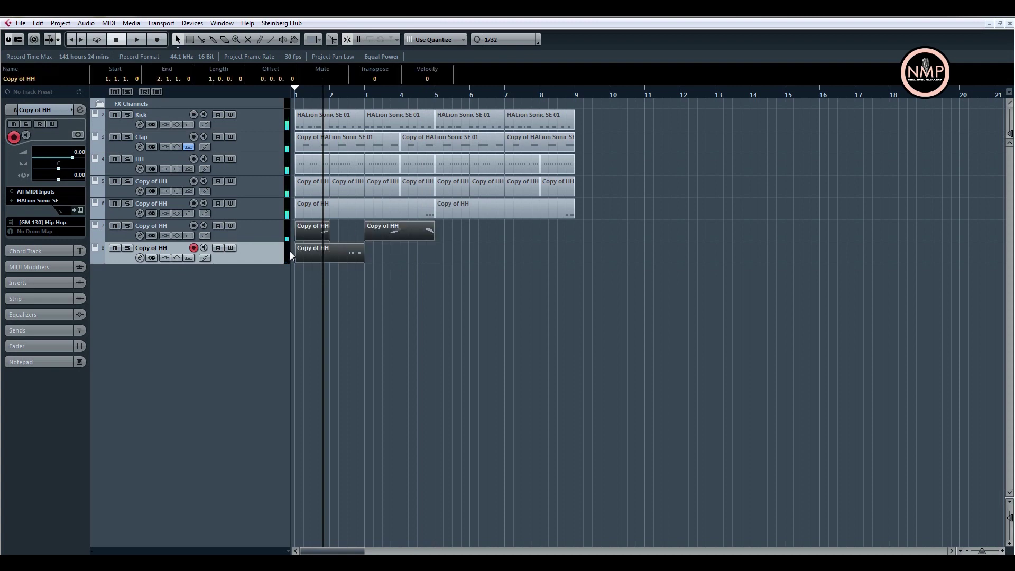
pyautogui.hotkey('ctrl', 'd')
pyautogui.click(512, 321)
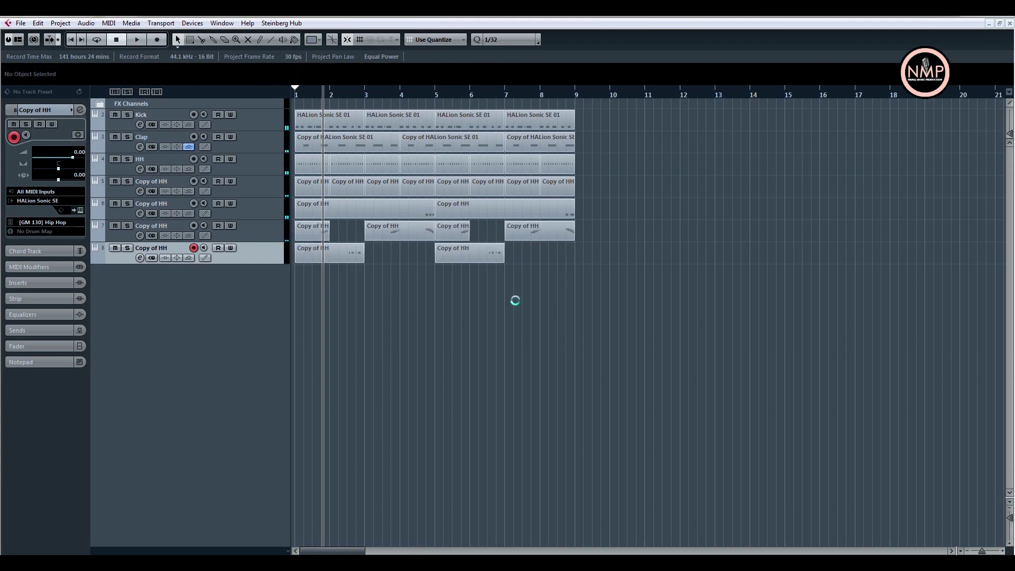
pyautogui.click(293, 92)
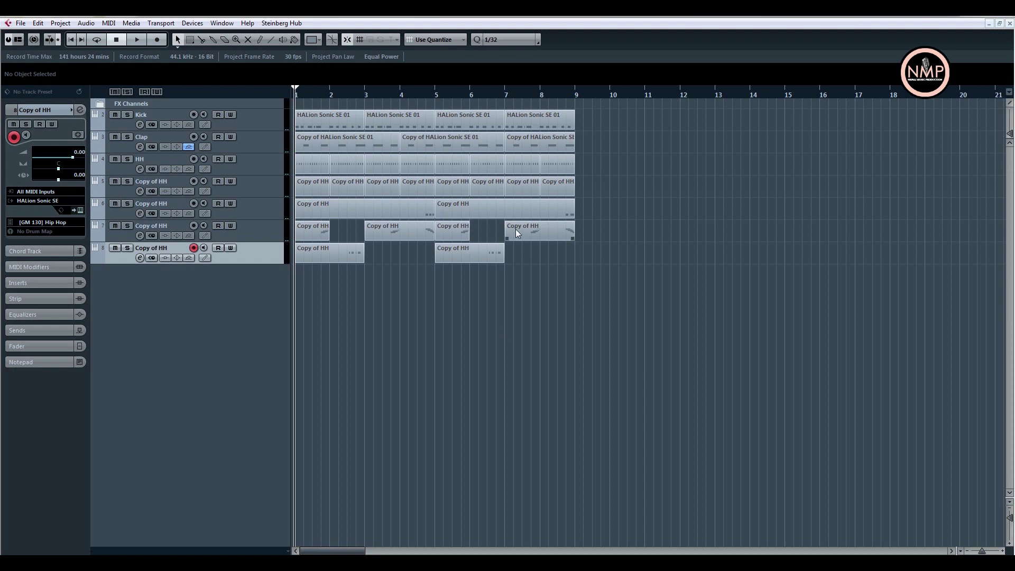
pyautogui.press('space')
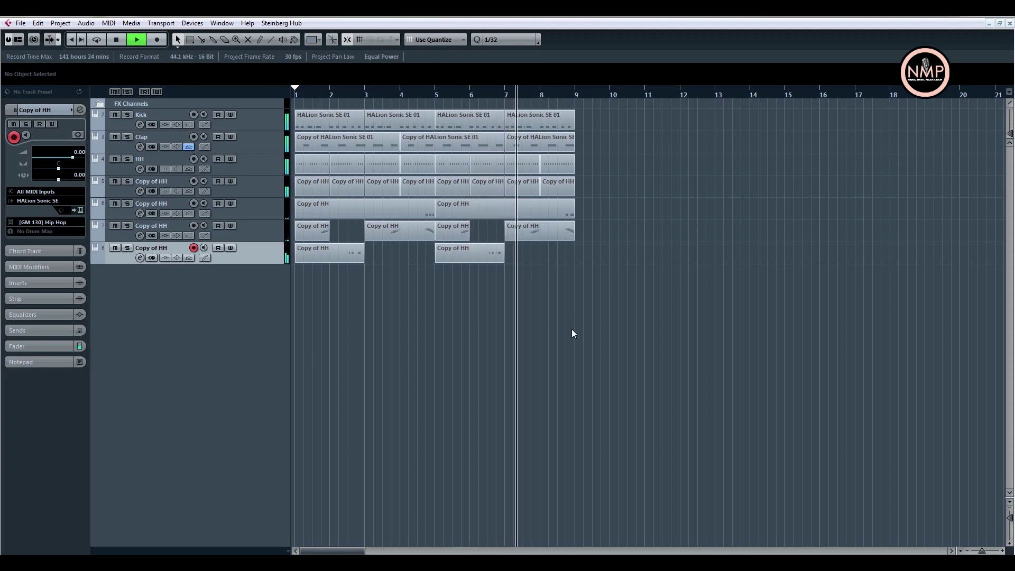
# Restart playback and pull track 8's volume fader down to about -4.34 dB.
pyautogui.press('space')
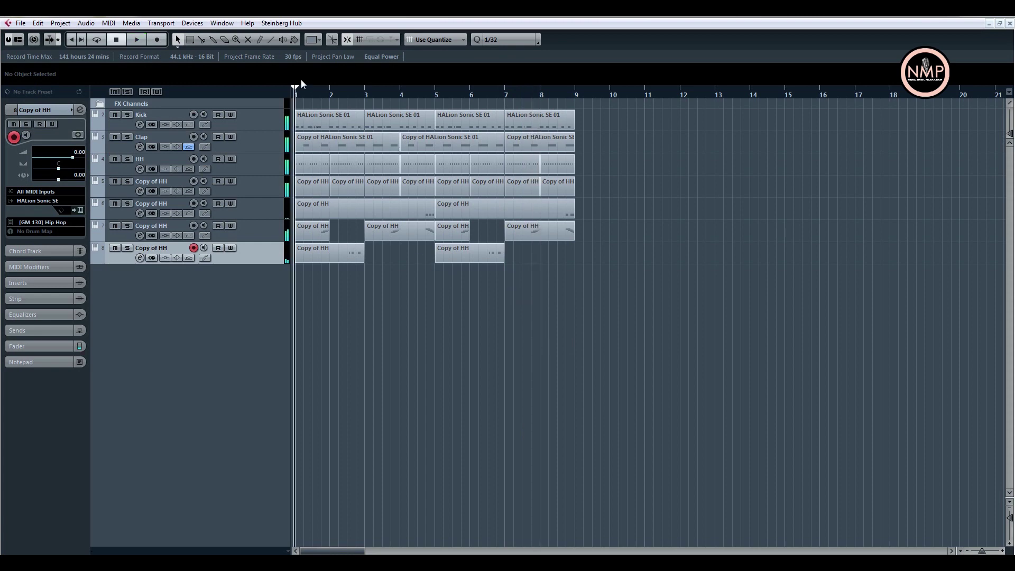
pyautogui.press('space')
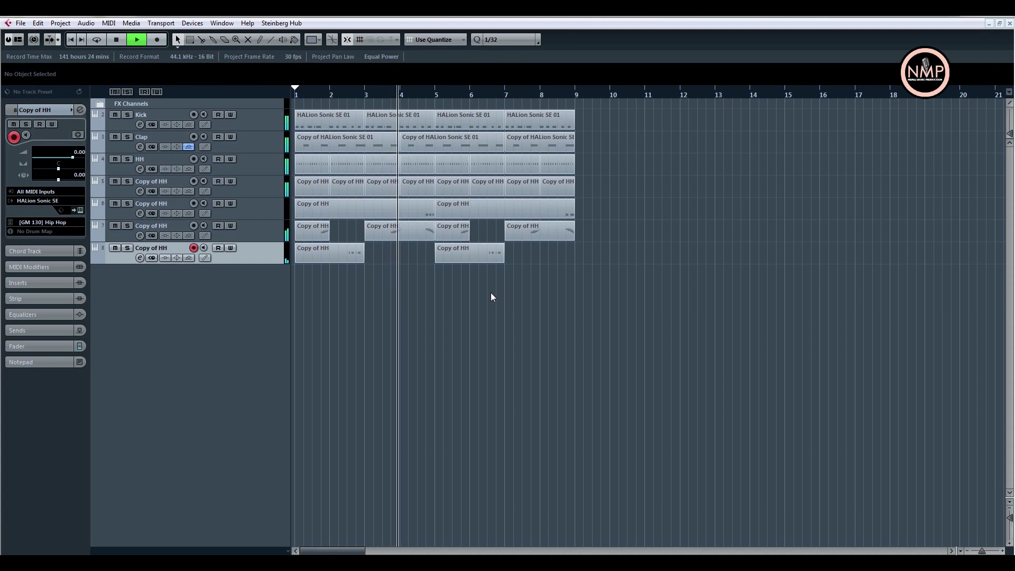
pyautogui.click(466, 255)
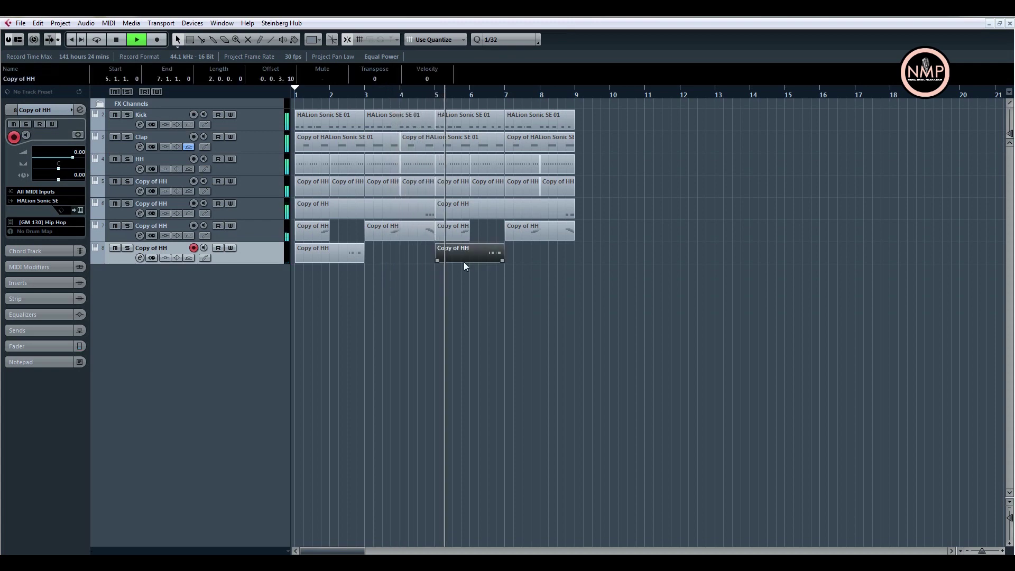
pyautogui.click(471, 302)
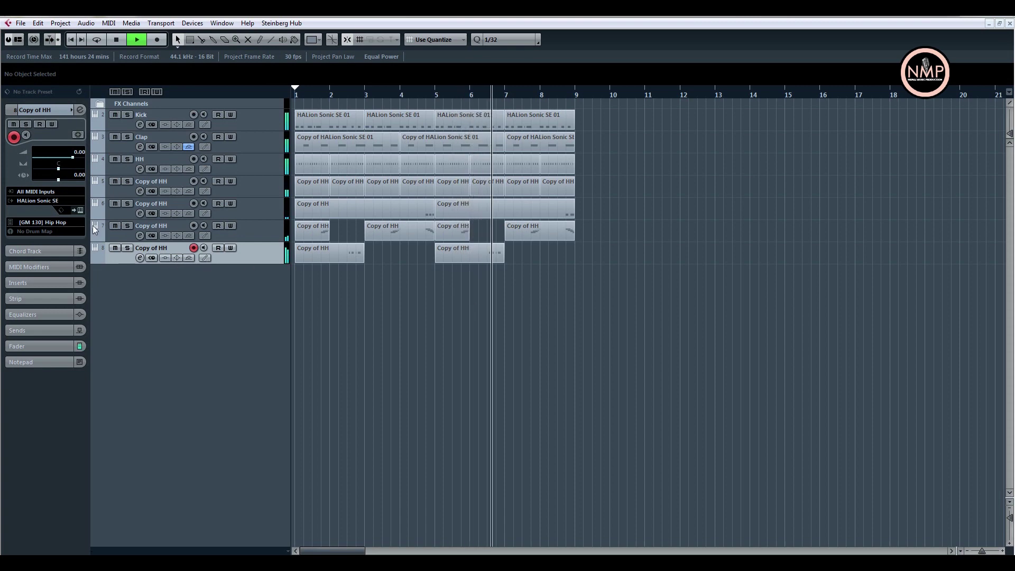
pyautogui.moveTo(72, 157); pyautogui.dragTo(64, 158)
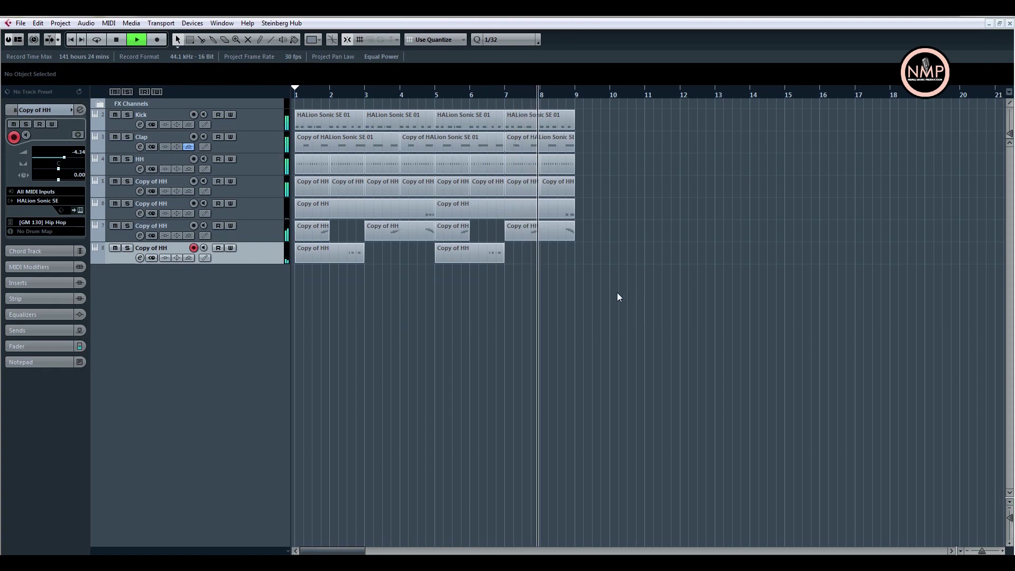
# Drag a cycle range in the ruler from bar 1 to bar 9, then halt playback.
pyautogui.moveTo(305, 89); pyautogui.dragTo(574, 93)
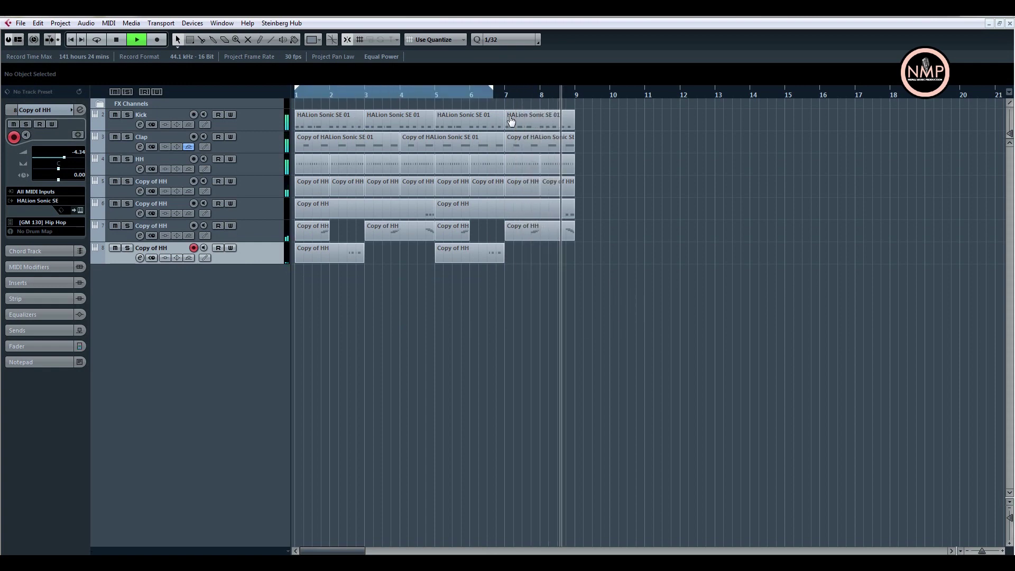
pyautogui.press('space')
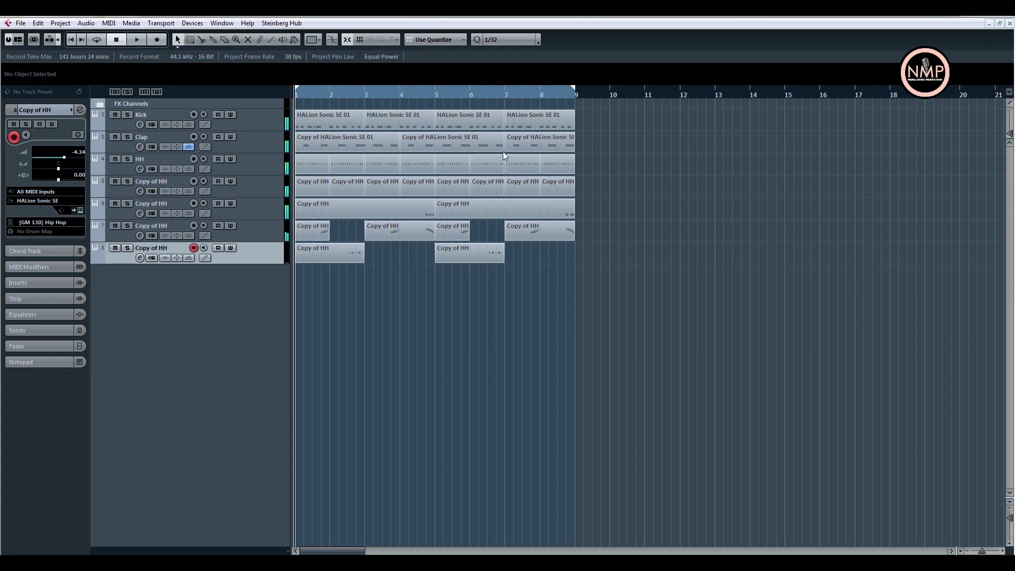